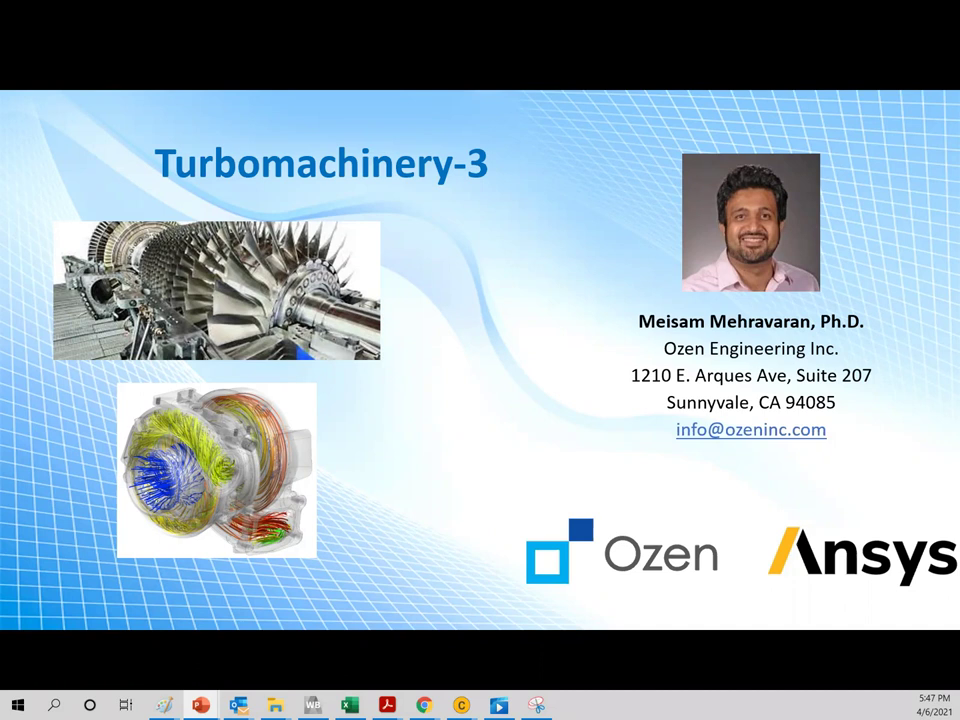
# Advance past the Turbomachinery-3 title slide to slide 38, the Ozen Engineering Inc. Territory map
pyautogui.press('Right')
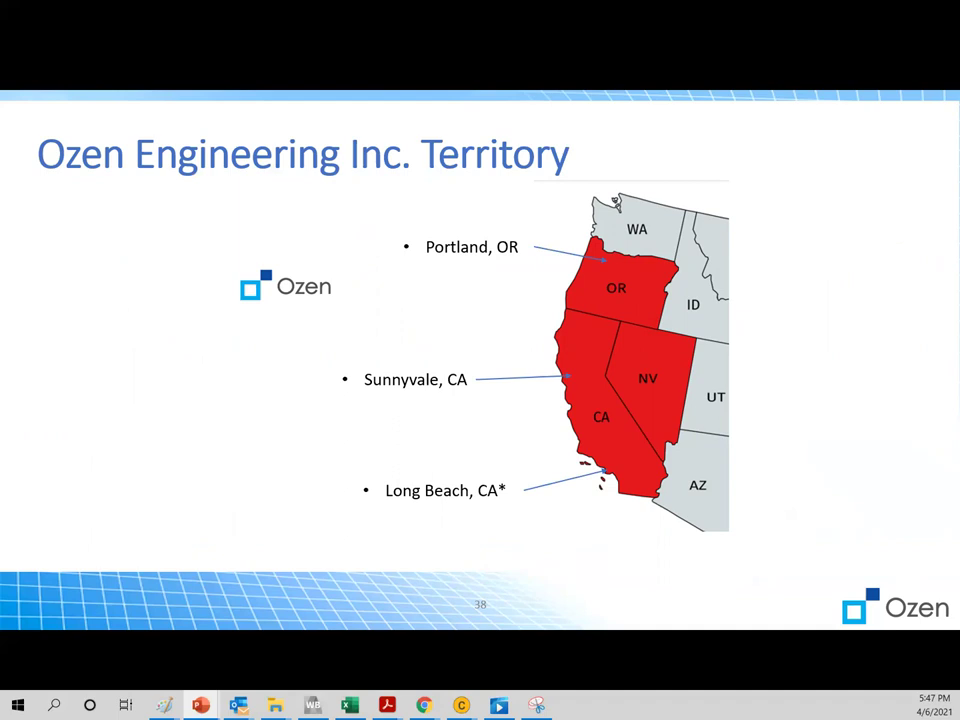
# Advance through the ANSYS Menu slide to slide 41, Compressors
pyautogui.click(423, 390)
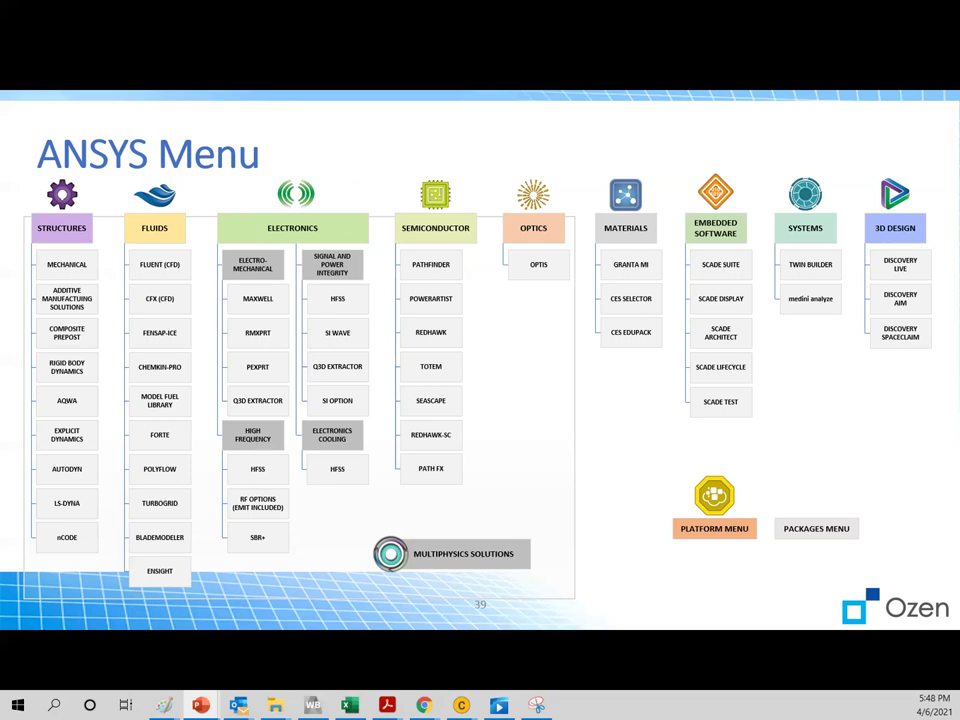
pyautogui.press('Right')
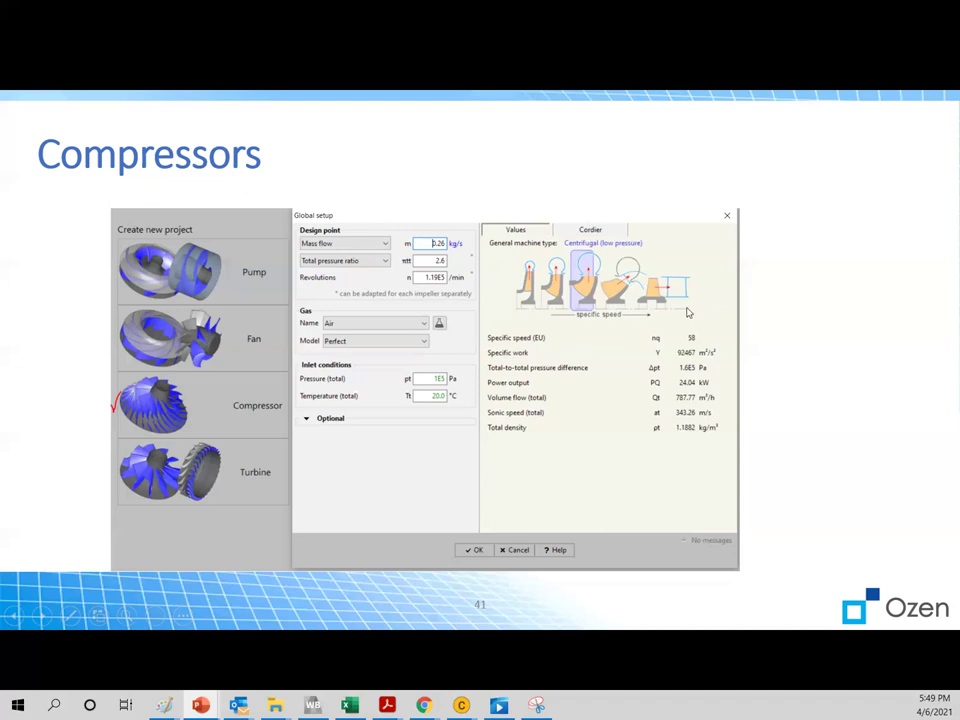
# Advance the slideshow to slide 43, Compressor Volute: Design Steps
pyautogui.click(424, 455)
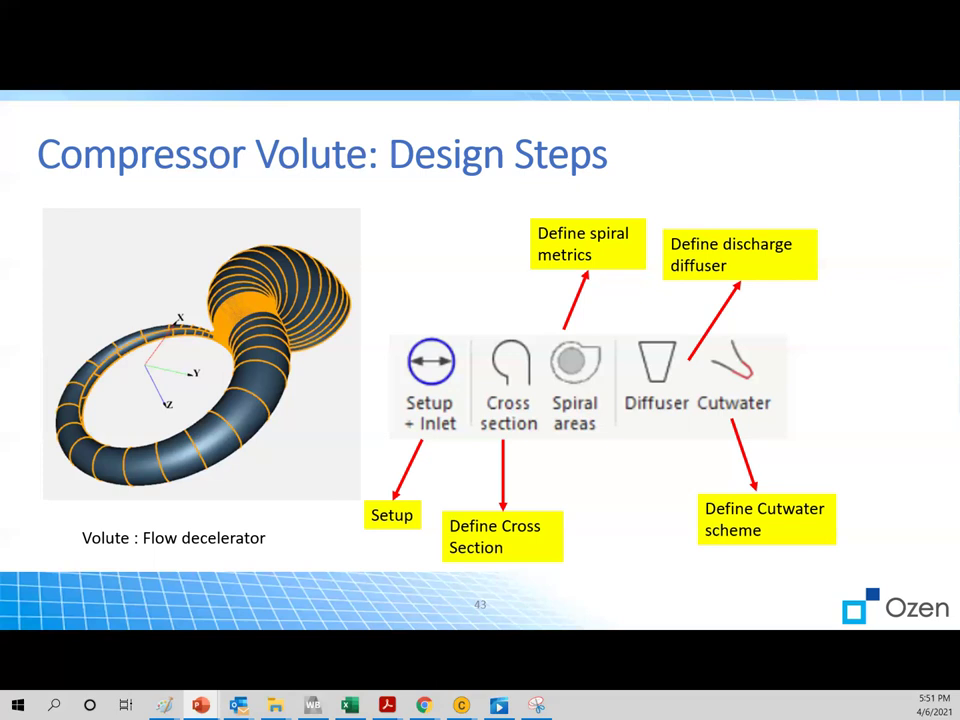
# Step through slide 44, Add Stator(2) and Volute, to slide 45, Compressor:3D CAD
pyautogui.click(278, 477)
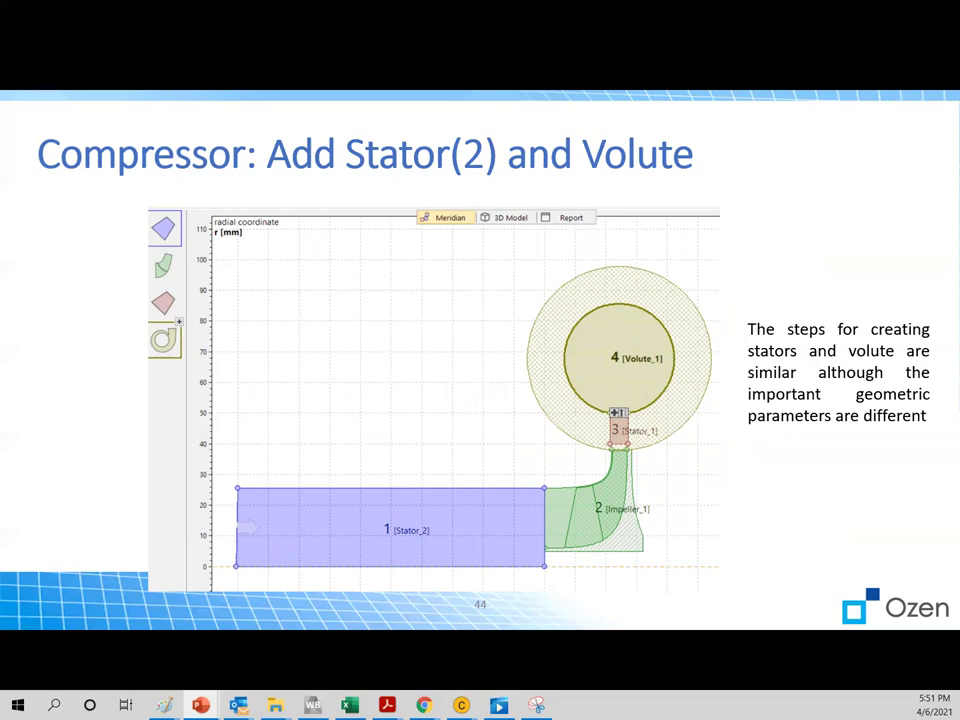
pyautogui.press('Right')
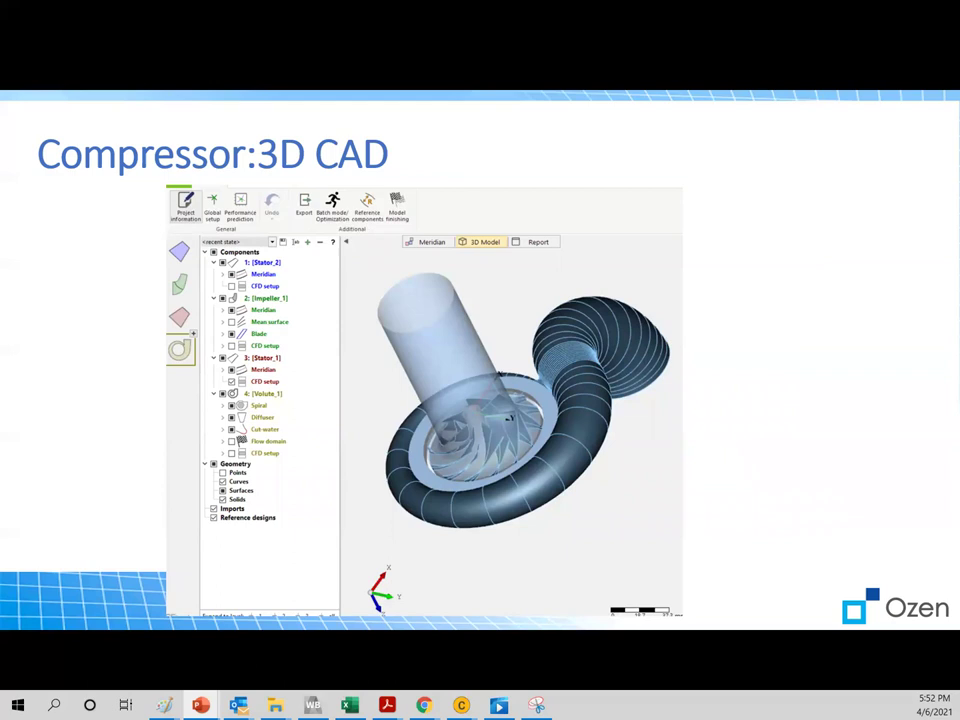
# End the slideshow and bring up the existing CFturbo compressor model, orbiting it to view another side
pyautogui.press('Escape')
pyautogui.moveTo(461, 706)
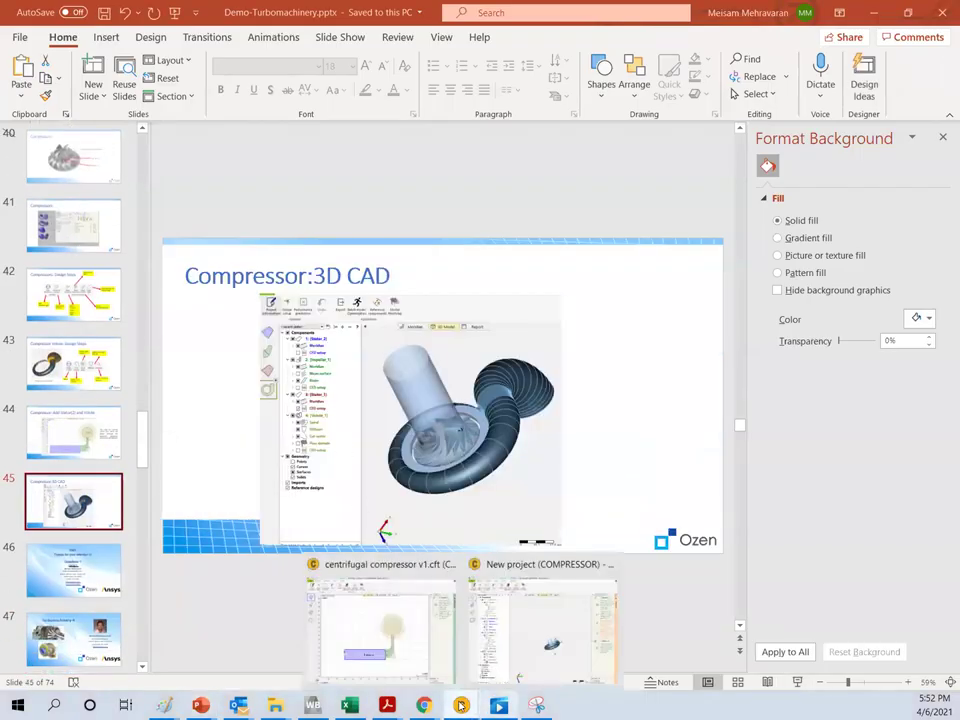
pyautogui.click(566, 612)
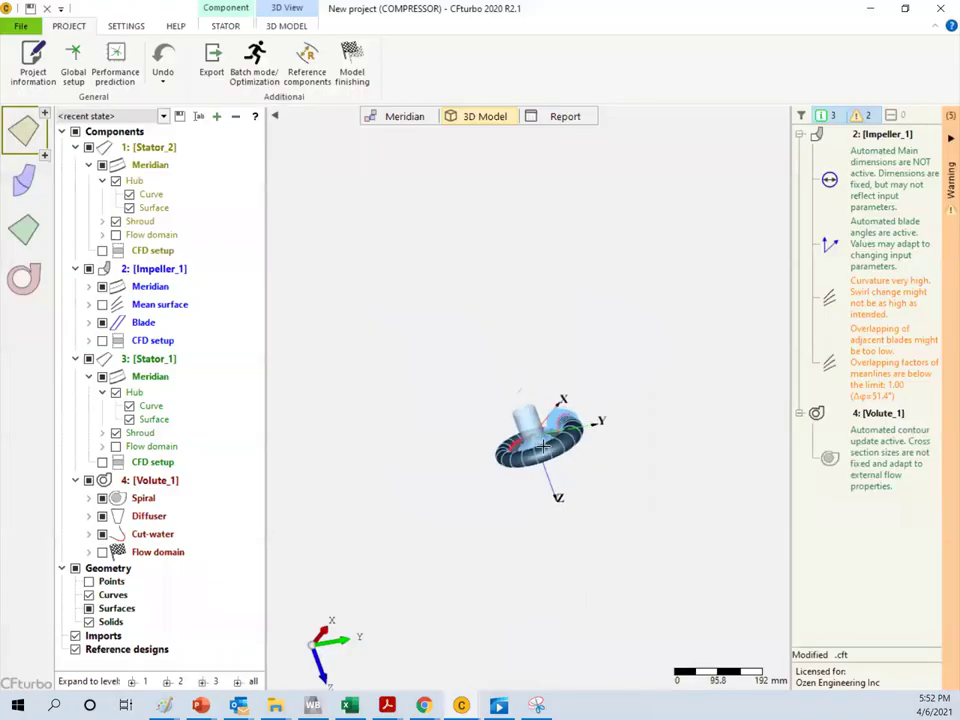
pyautogui.scroll(5, 540, 400)
pyautogui.moveTo(540, 364); pyautogui.dragTo(422, 272)
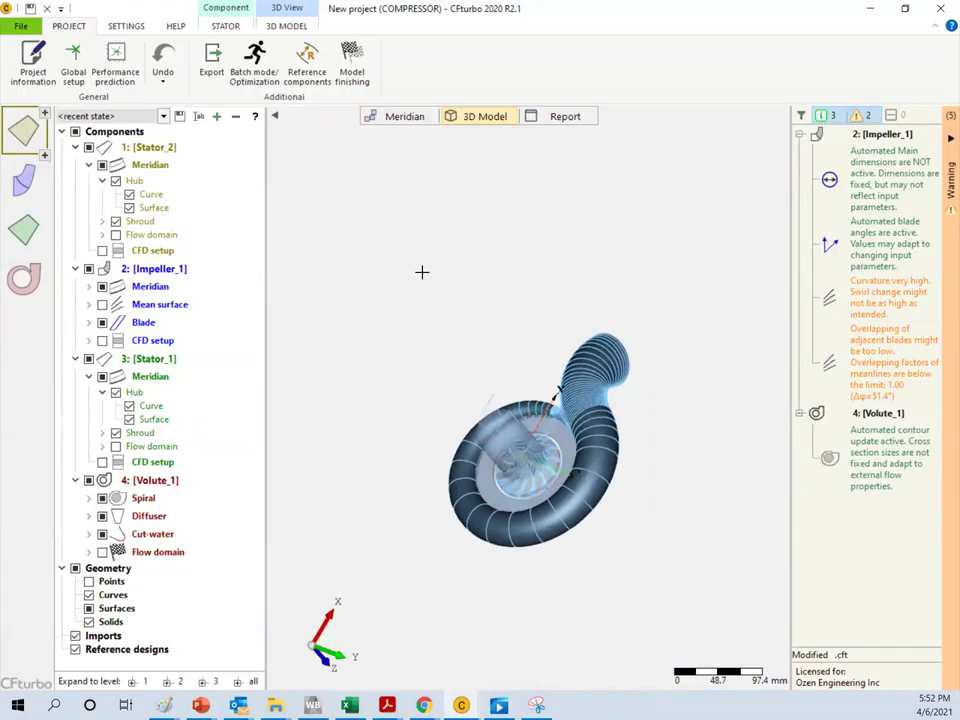
# Close the current CFturbo project without saving and start a new Compressor project
pyautogui.click(18, 22)
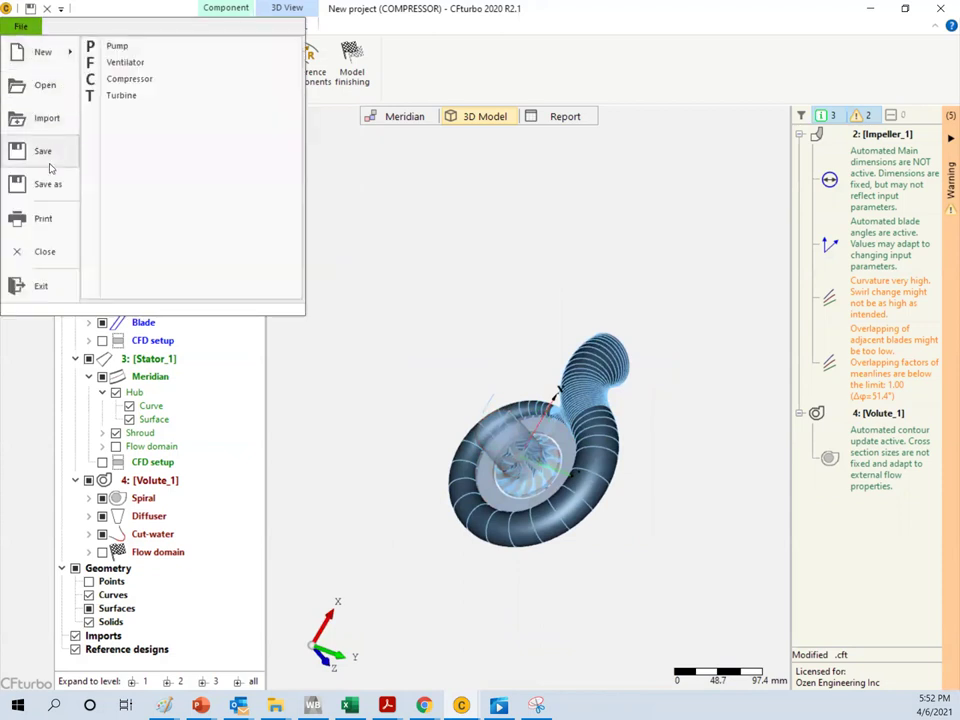
pyautogui.click(44, 251)
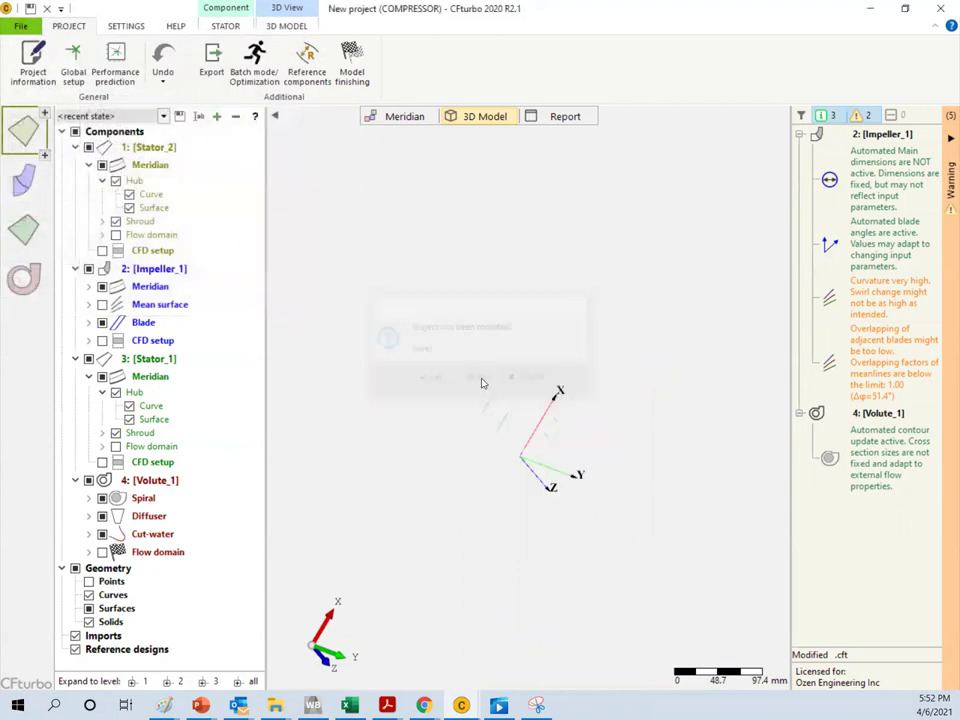
pyautogui.click(478, 378)
pyautogui.click(174, 371)
pyautogui.click(432, 156)
# Enter mass flow 0.26, total pressure ratio 2.6 and revolutions 1.19E5 /min, check Cordier, and accept
pyautogui.write('026')
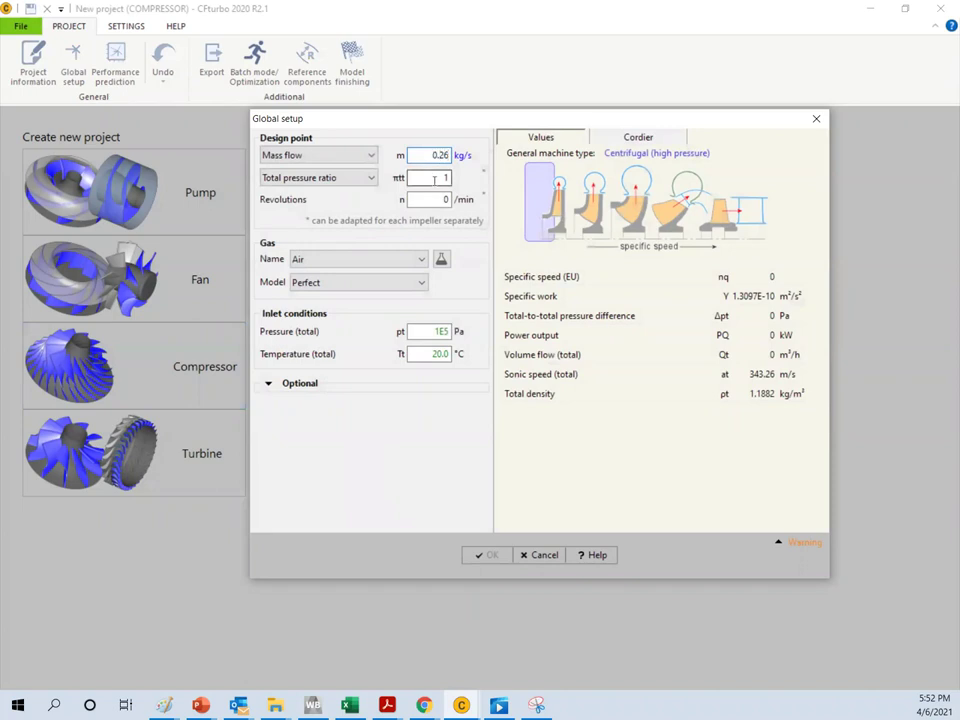
pyautogui.click(433, 179)
pyautogui.write('2.6')
pyautogui.click(437, 196)
pyautogui.write('1.1')
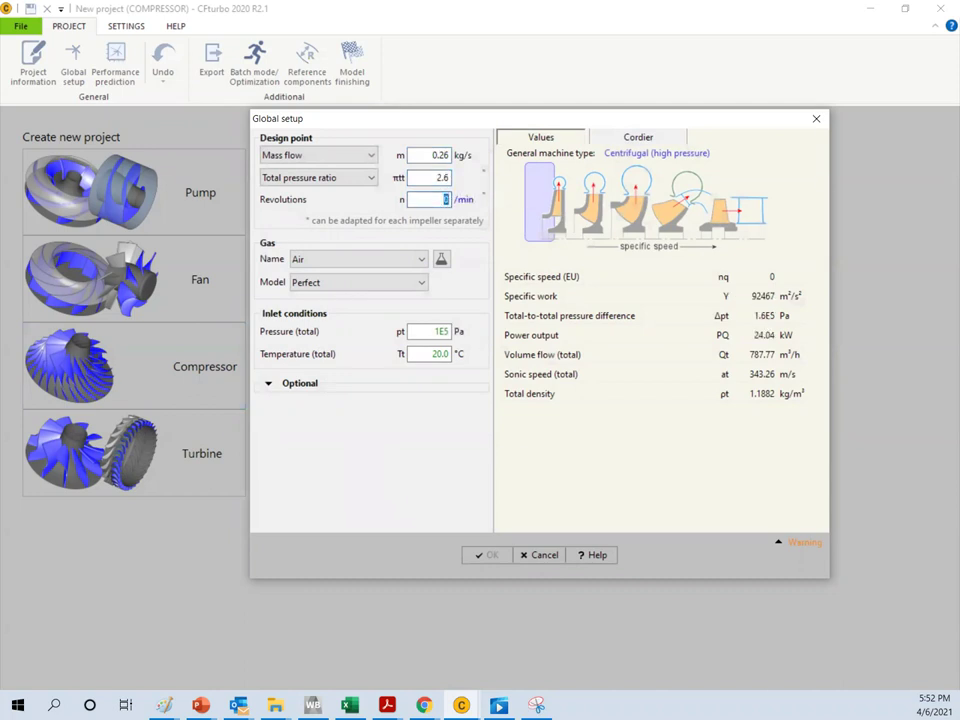
pyautogui.write('9E15')
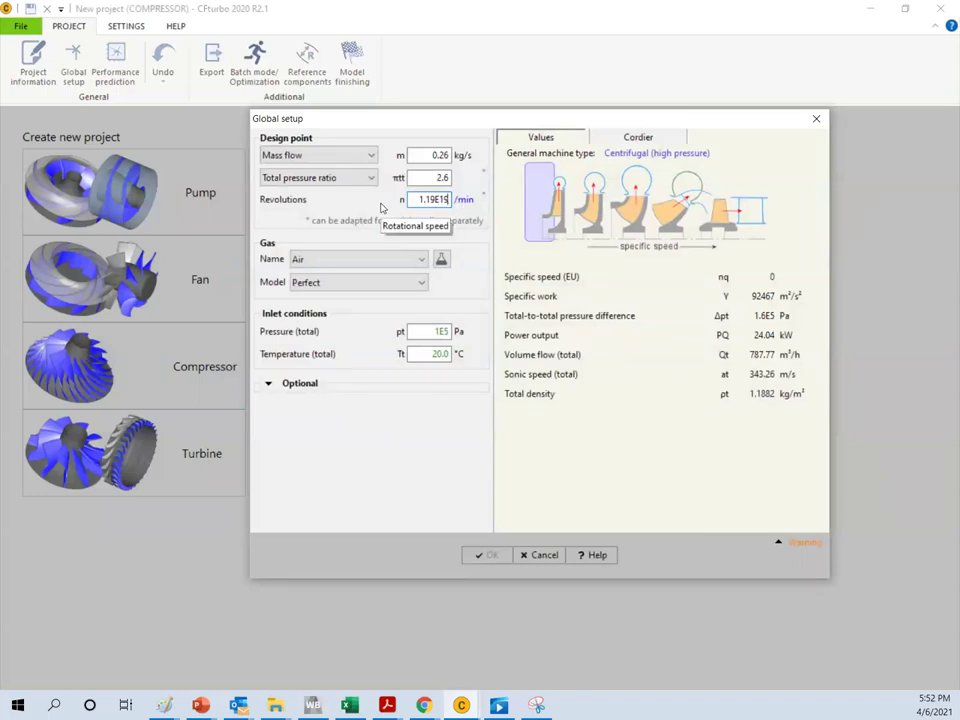
pyautogui.press('BackSpace')
pyautogui.press('BackSpace')
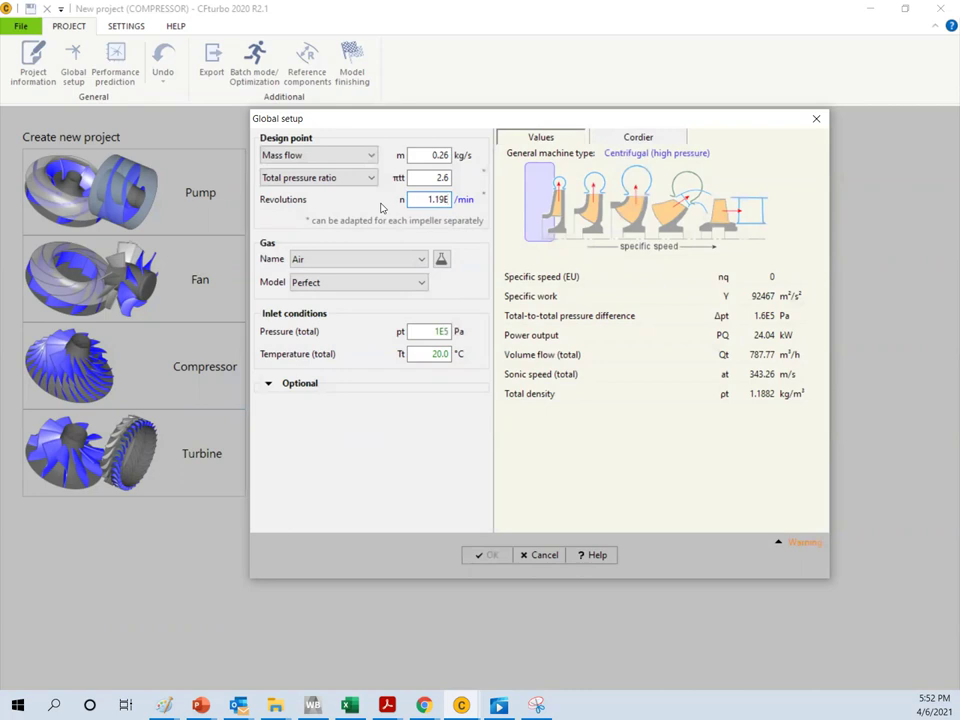
pyautogui.write('5')
pyautogui.click(422, 177)
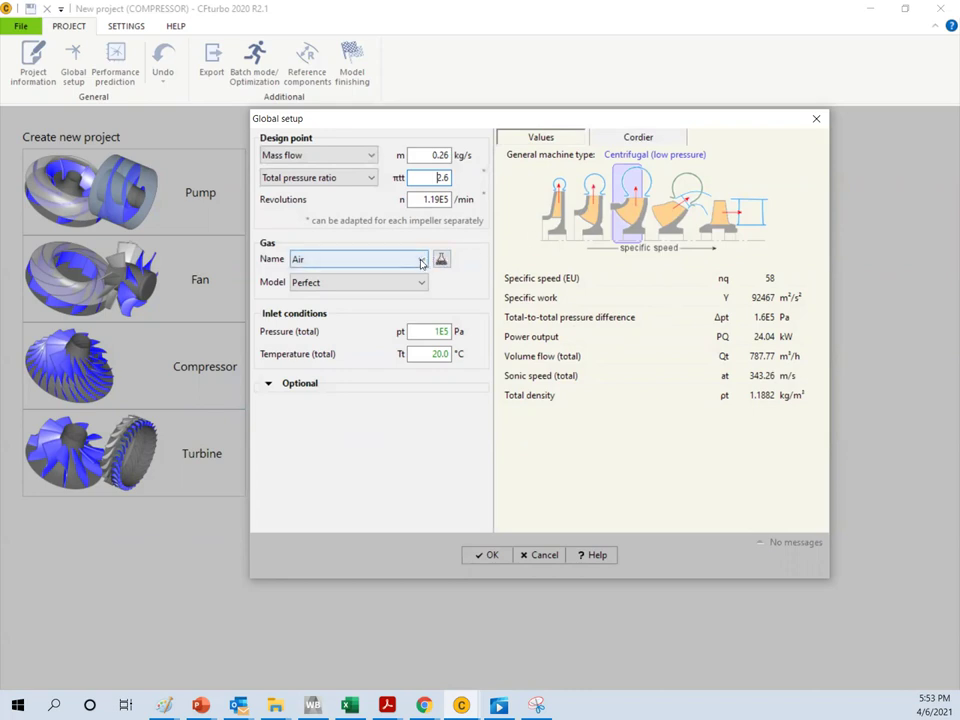
pyautogui.click(639, 139)
pyautogui.click(489, 554)
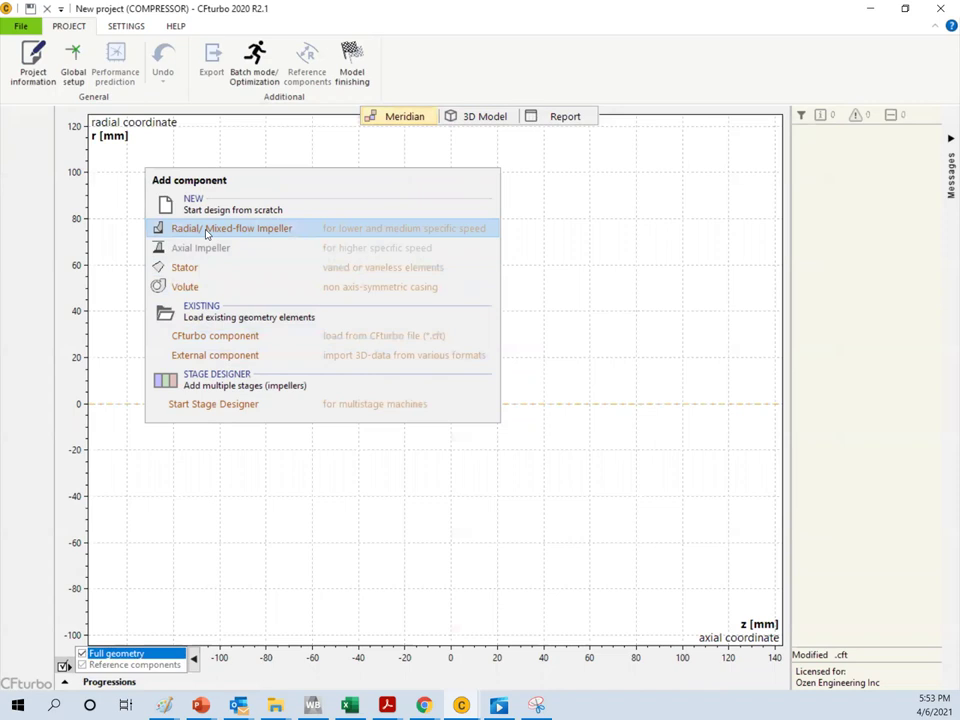
# Add a radial/mixed-flow impeller with splitter blades, set tip clearances xIn and xOut to 0.3 mm
pyautogui.click(207, 230)
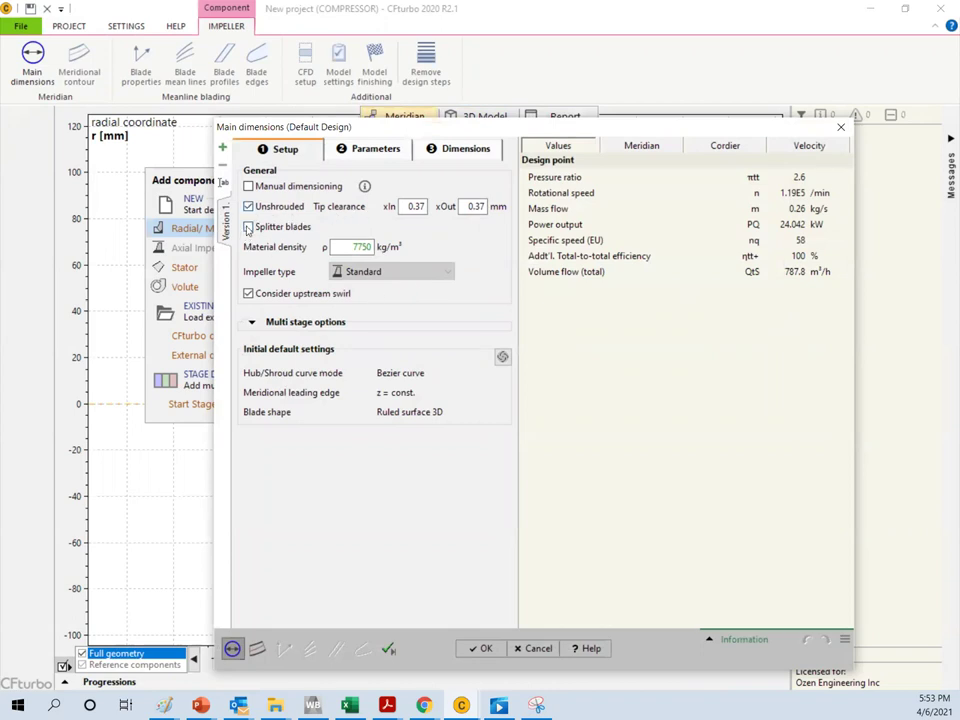
pyautogui.click(248, 228)
pyautogui.click(421, 204)
pyautogui.press('BackSpace')
pyautogui.click(481, 207)
pyautogui.press('BackSpace')
pyautogui.click(641, 146)
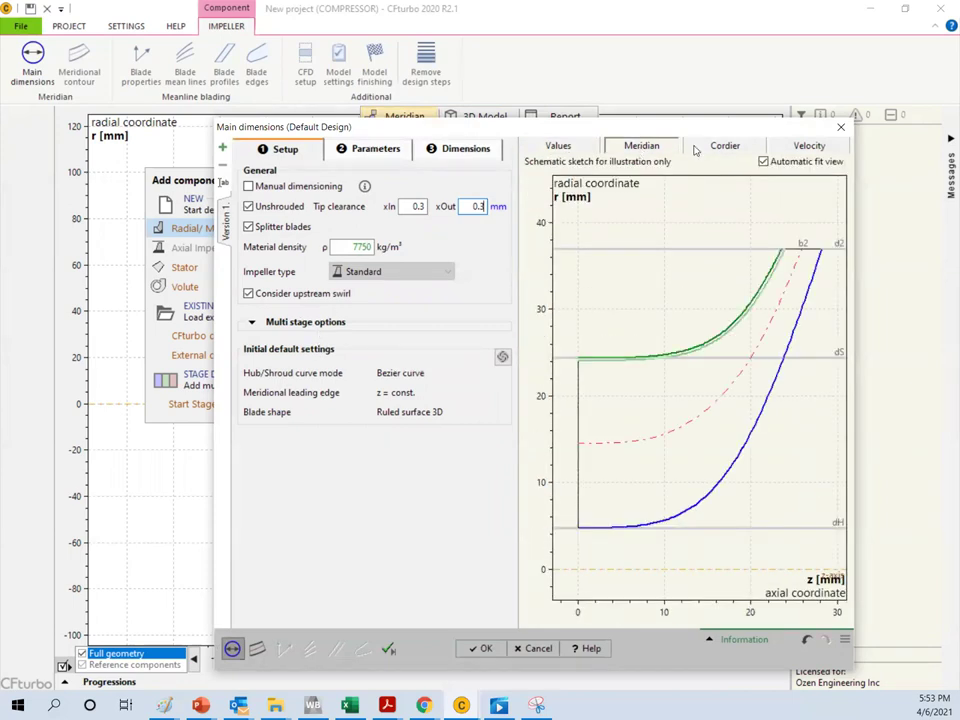
pyautogui.click(724, 146)
# Size the impeller outlet by work coefficient ψ 0.875 and apply the 89% efficiency to main dimensions
pyautogui.click(374, 148)
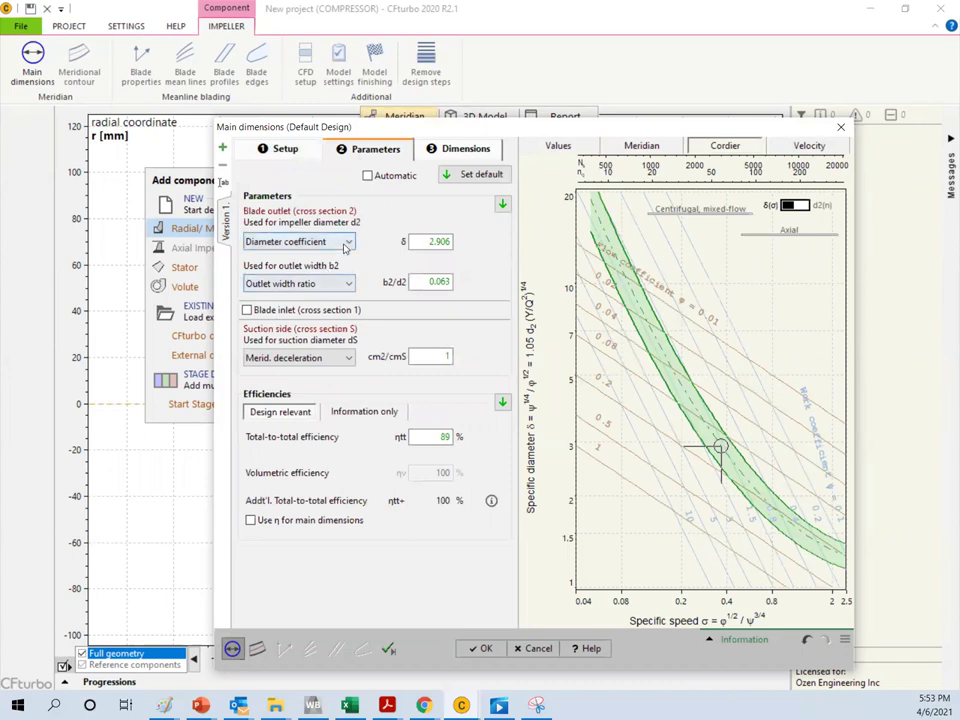
pyautogui.click(290, 242)
pyautogui.click(275, 258)
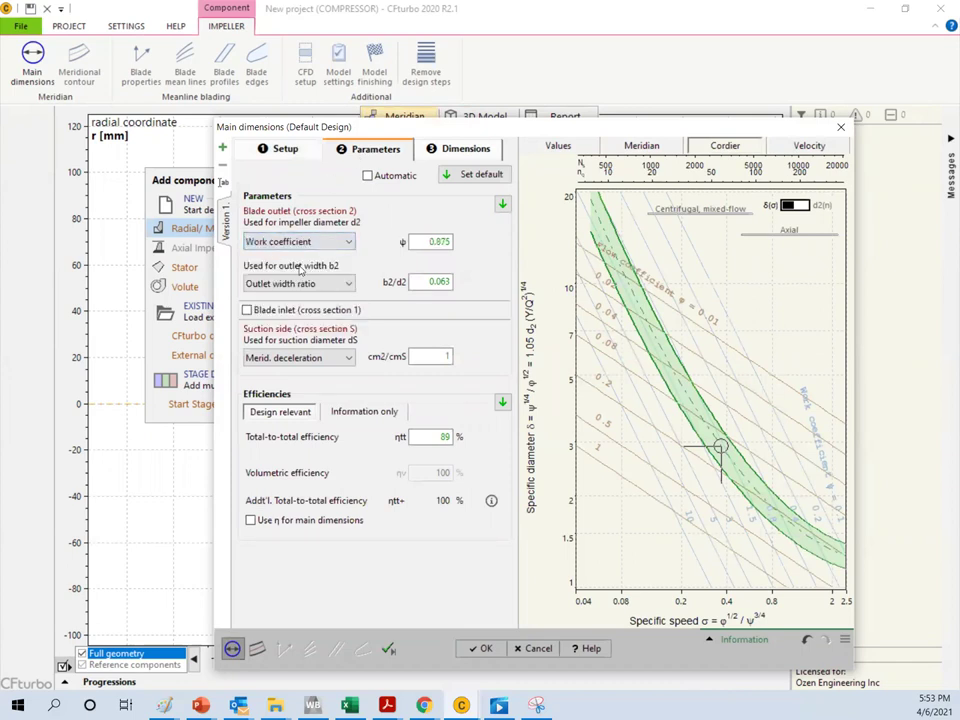
pyautogui.click(427, 244)
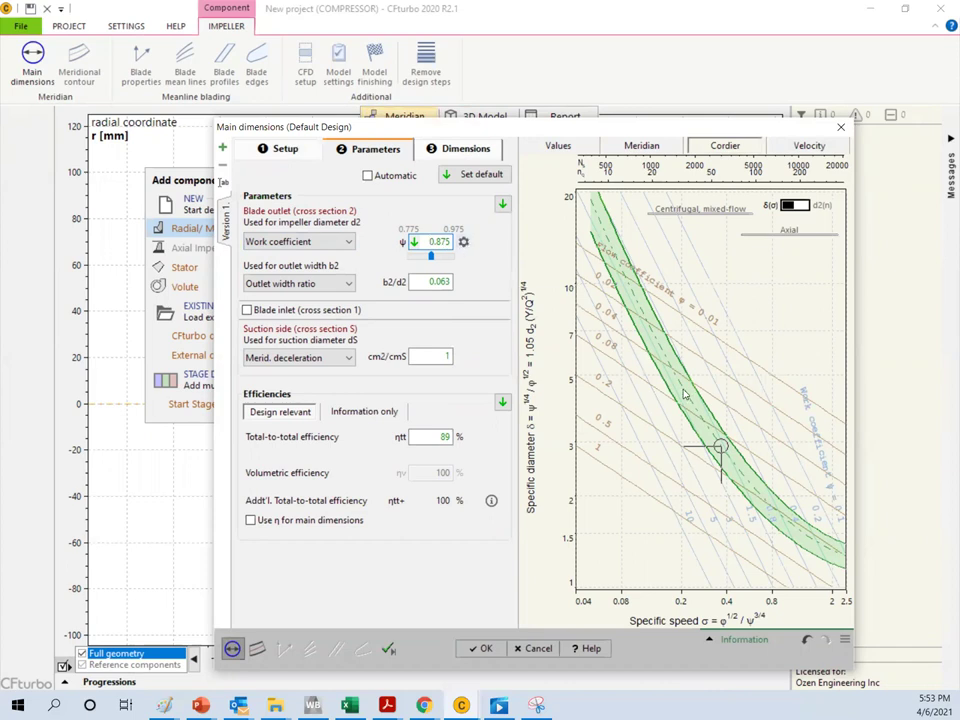
pyautogui.click(465, 243)
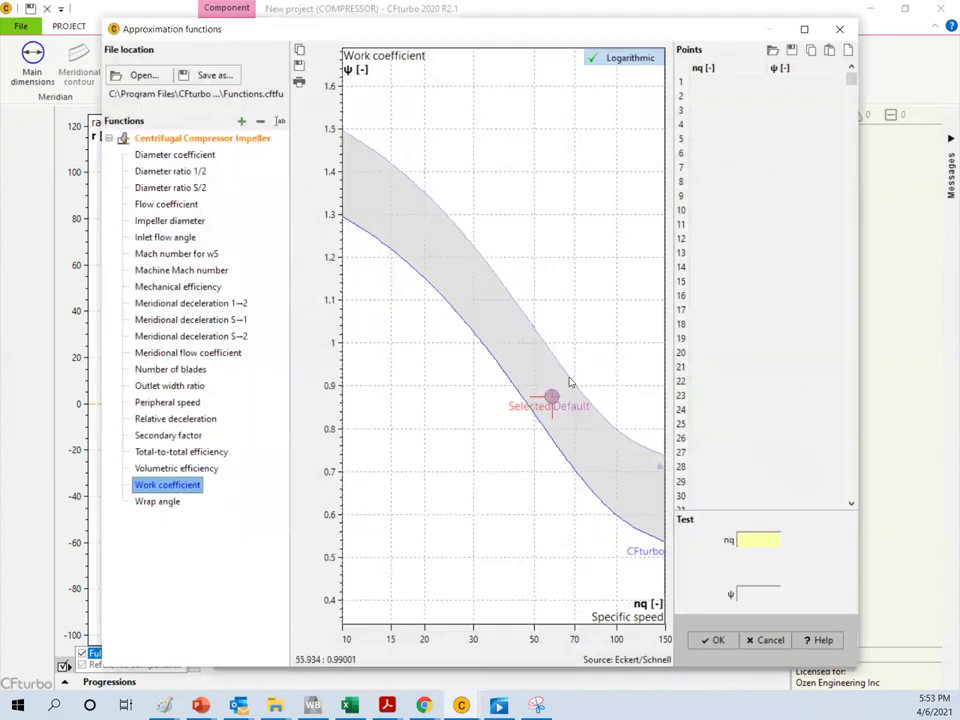
pyautogui.click(840, 28)
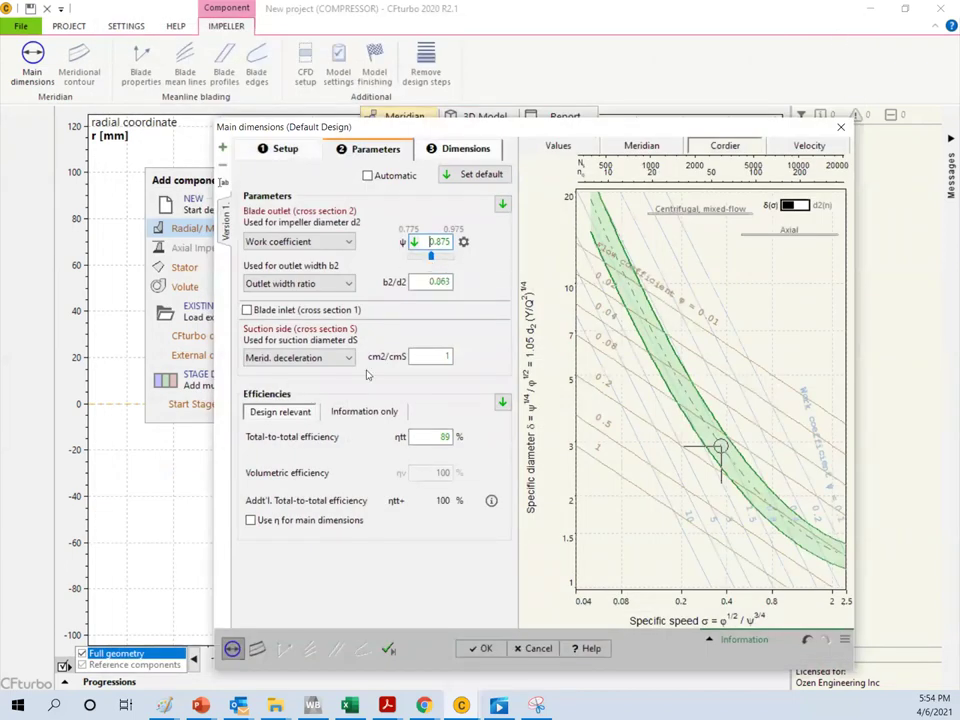
pyautogui.click(250, 520)
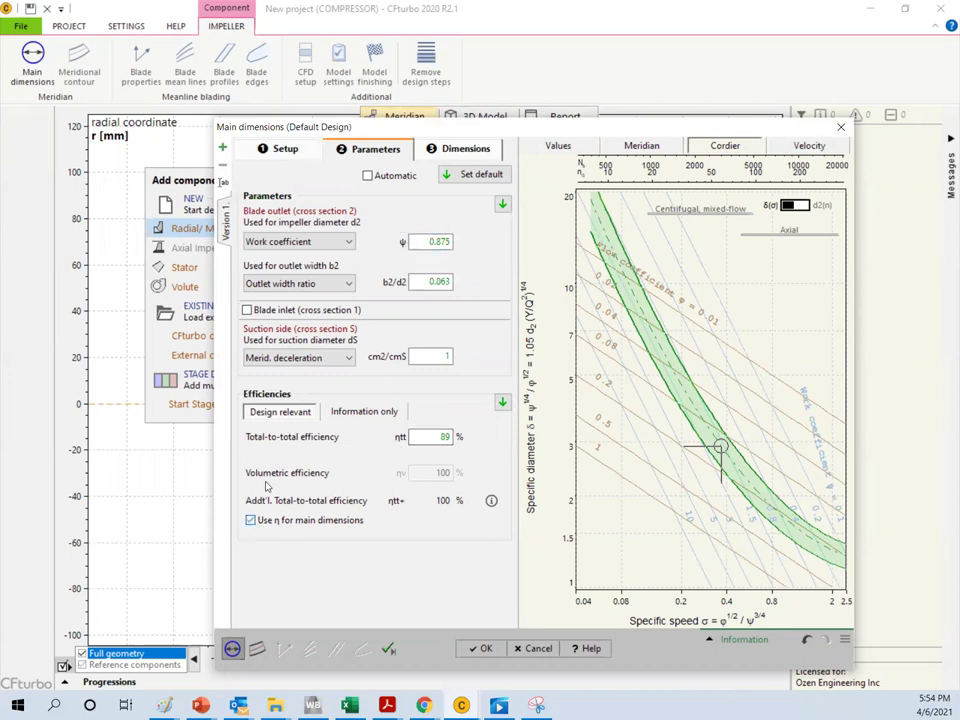
pyautogui.click(432, 437)
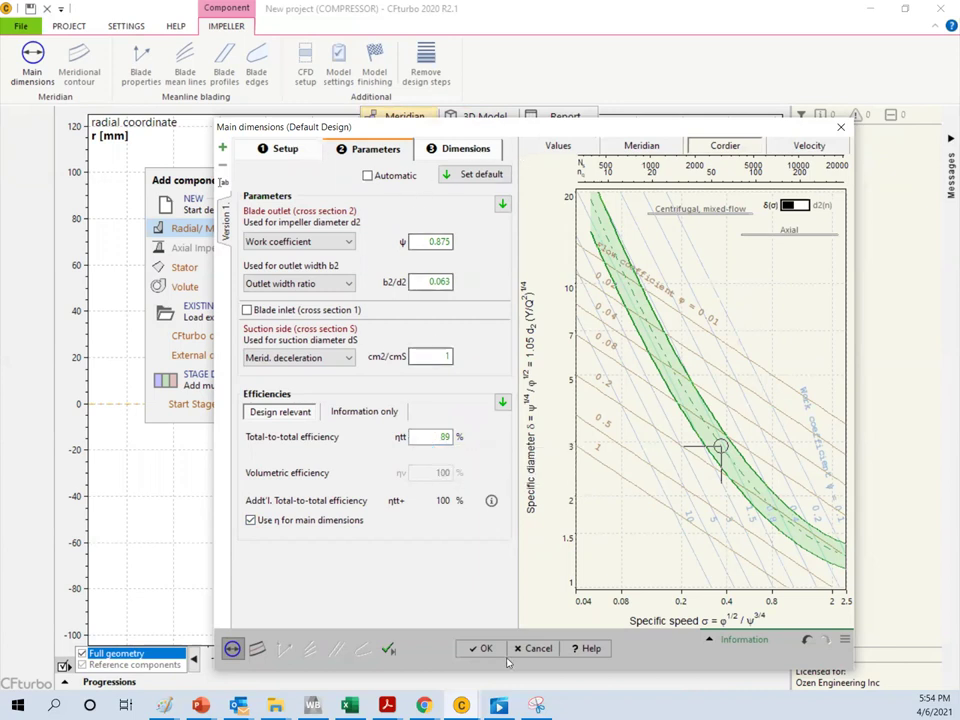
# Set hub diameter dH to 12 mm and shaft factor of safety SF to 1.25
pyautogui.click(463, 150)
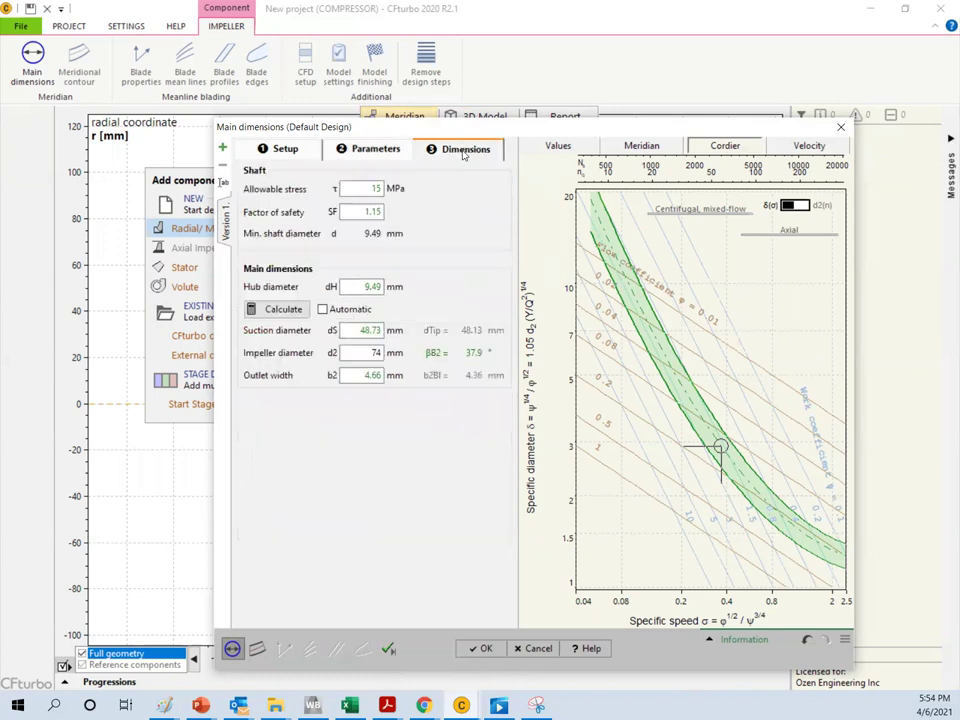
pyautogui.click(362, 186)
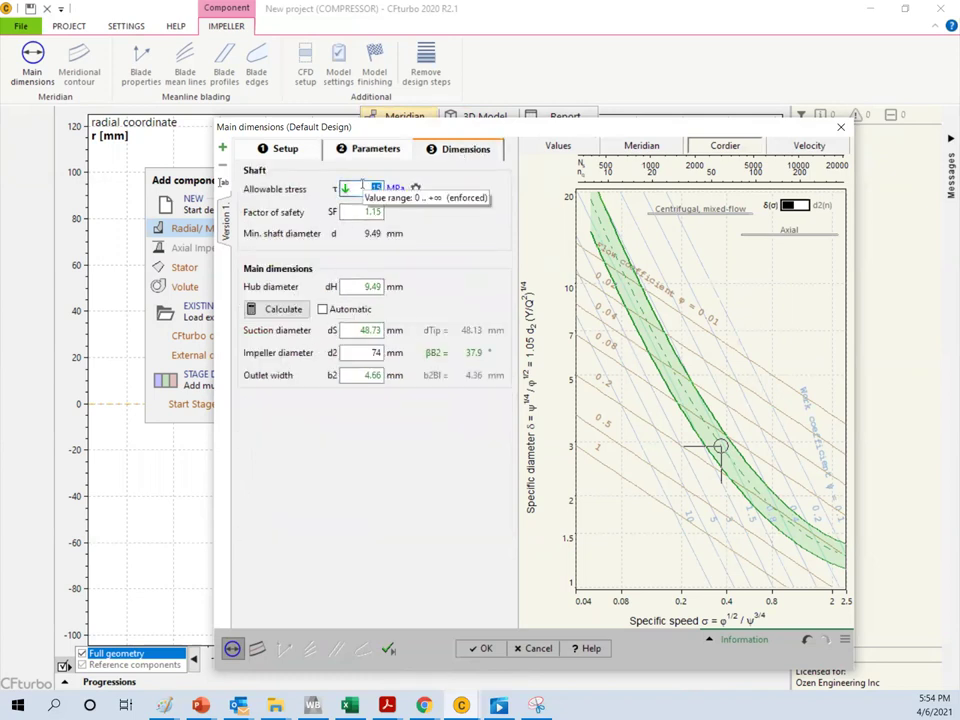
pyautogui.click(366, 286)
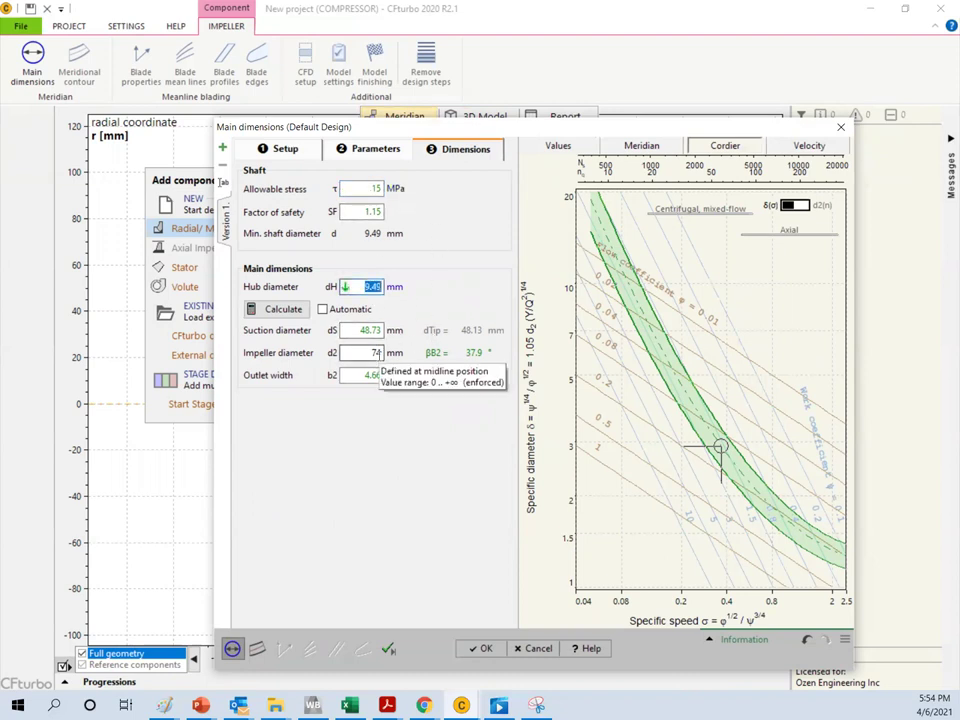
pyautogui.write('12')
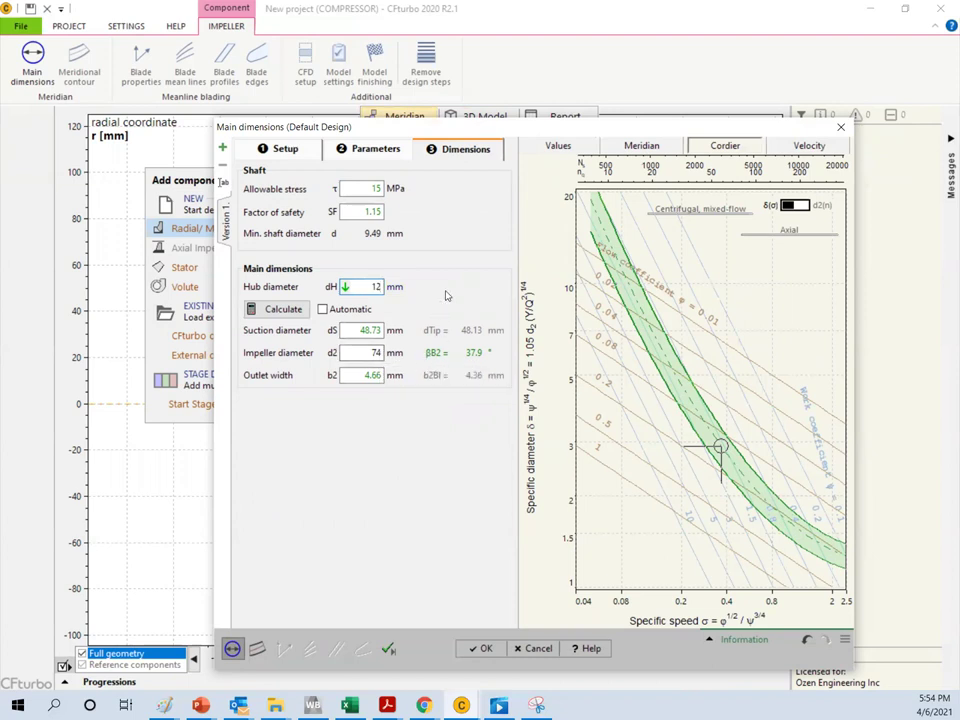
pyautogui.click(377, 212)
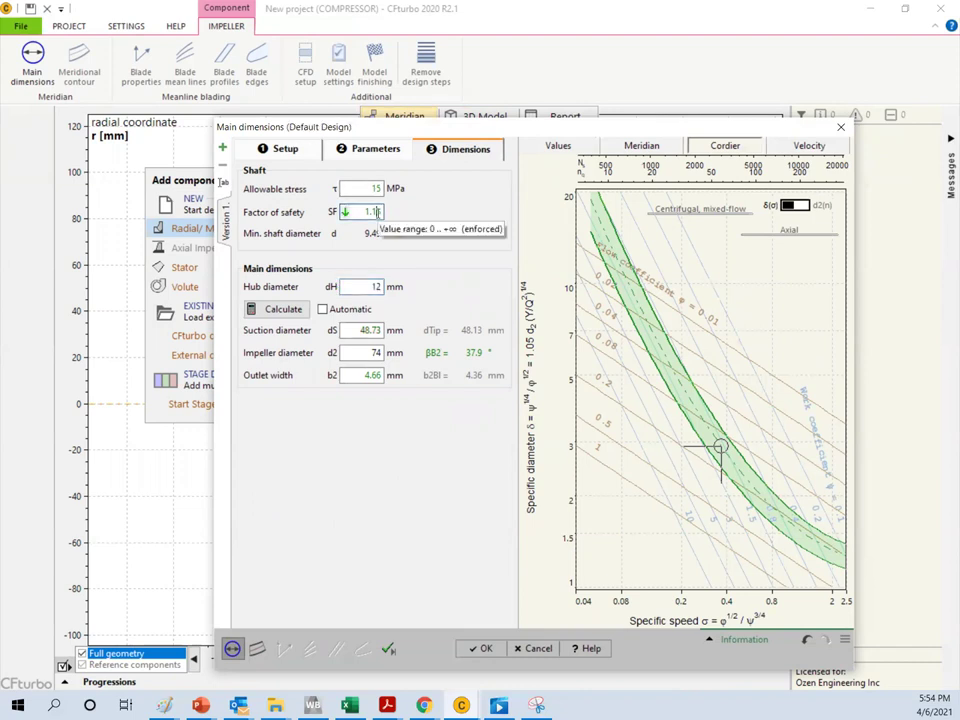
pyautogui.press('BackSpace')
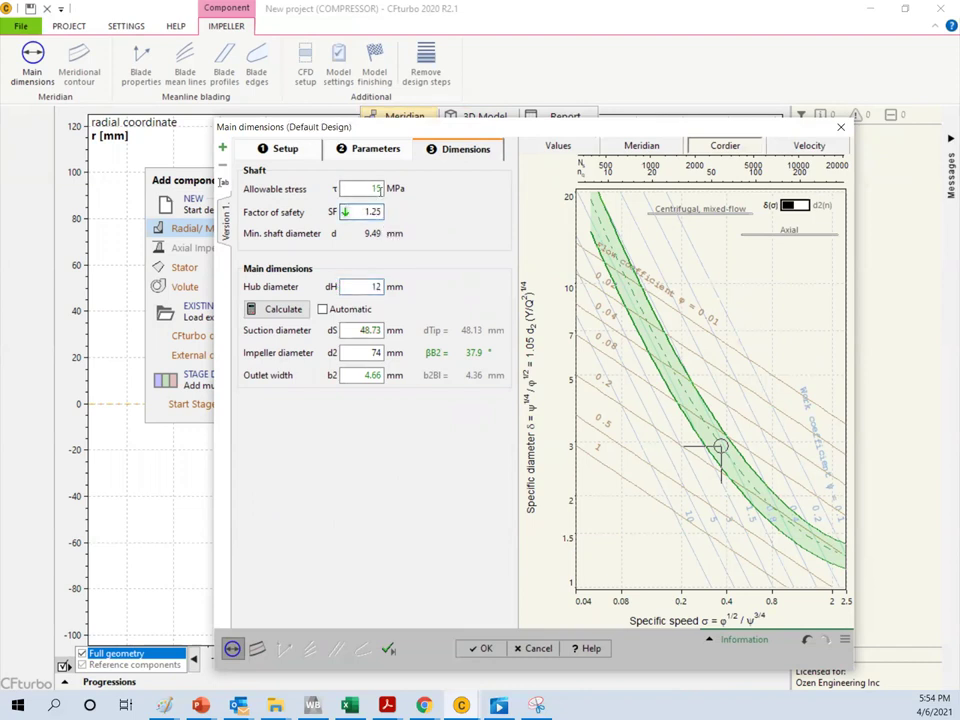
pyautogui.doubleClick(377, 189)
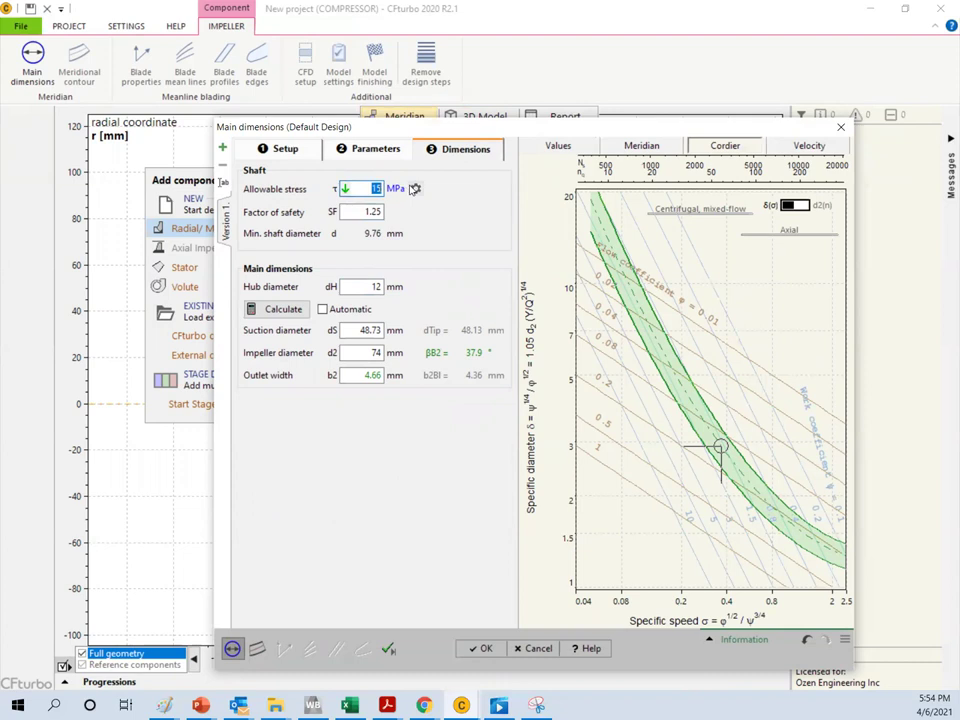
# Choose C 60 from Material Stress for 25 MPa allowable stress, then confirm Main dimensions
pyautogui.click(417, 189)
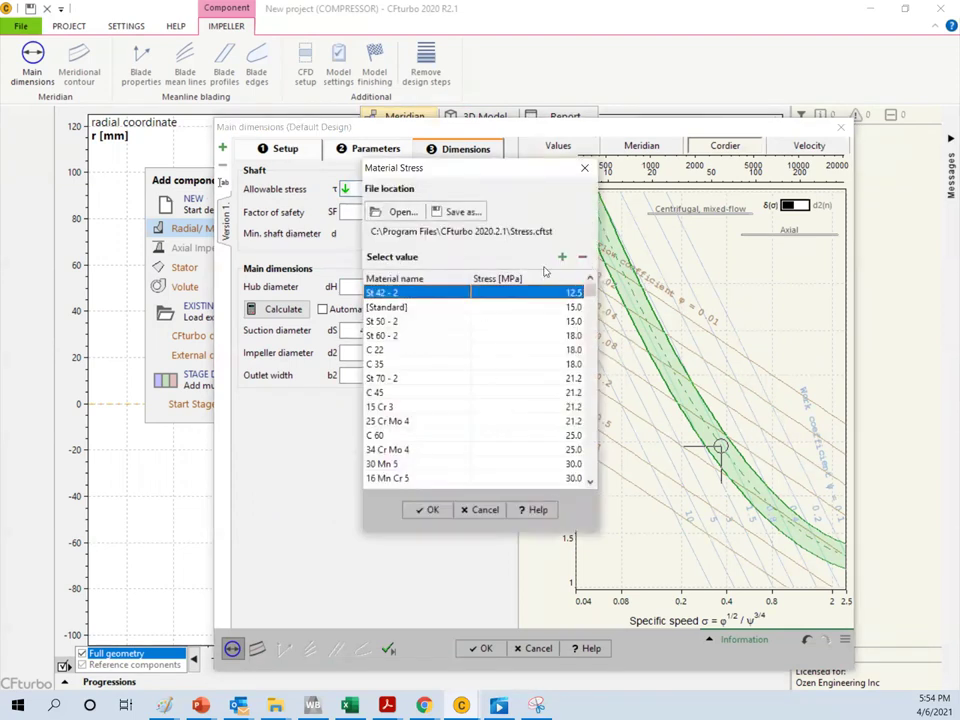
pyautogui.moveTo(519, 176); pyautogui.dragTo(587, 175)
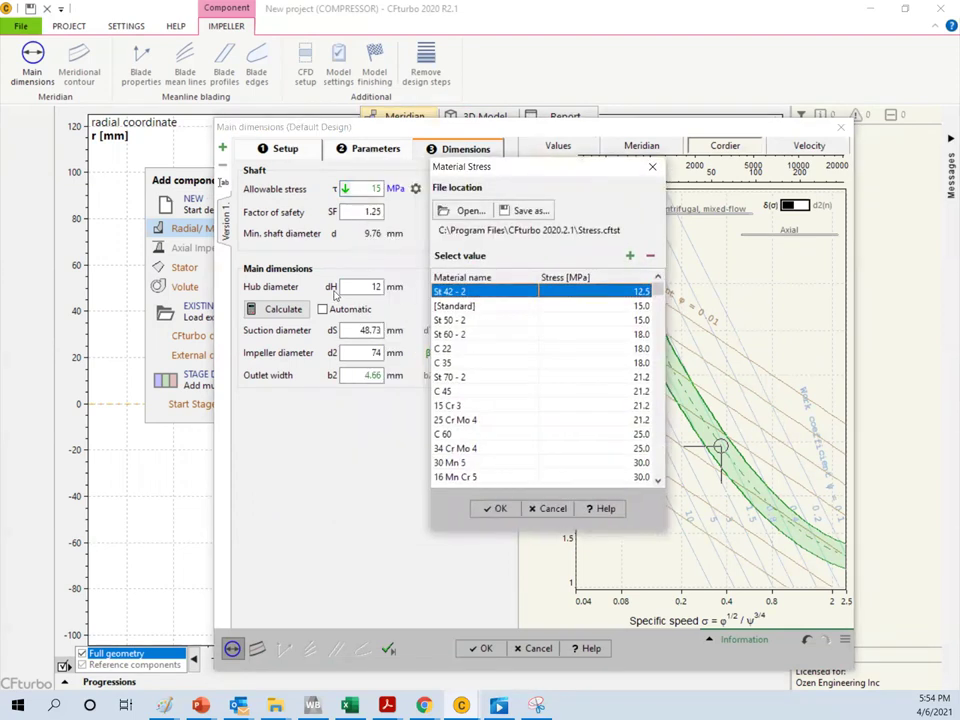
pyautogui.press('Down')
pyautogui.press('Down')
pyautogui.press('Down')
pyautogui.press('Down')
pyautogui.press('Down')
pyautogui.press('Down')
pyautogui.press('Down')
pyautogui.press('Down')
pyautogui.press('Down')
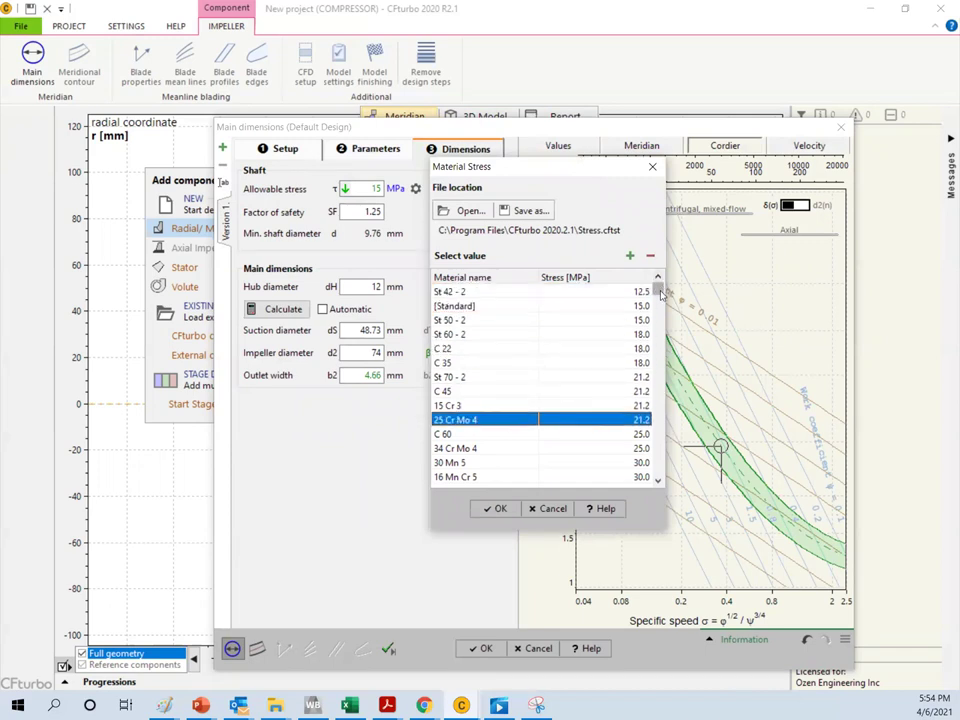
pyautogui.scroll(-1, 659, 322)
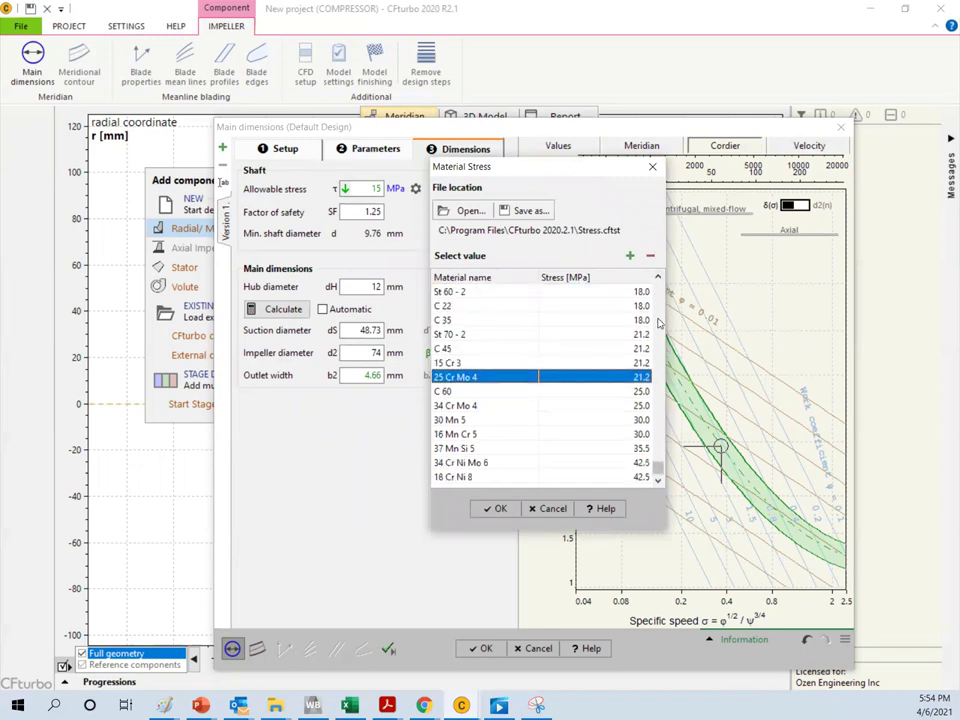
pyautogui.click(612, 392)
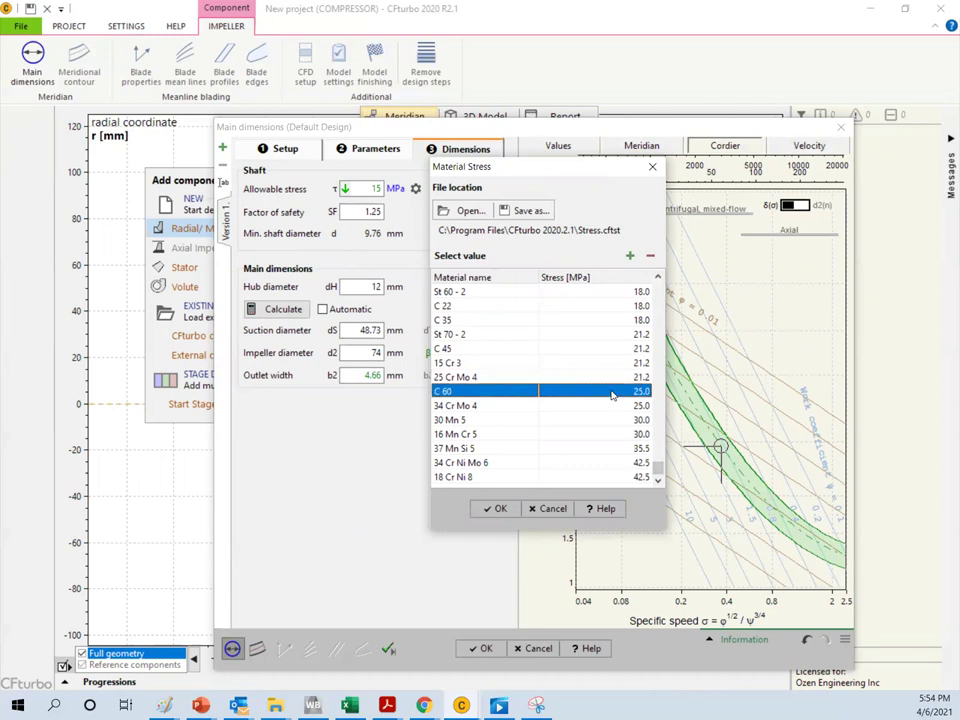
pyautogui.click(480, 508)
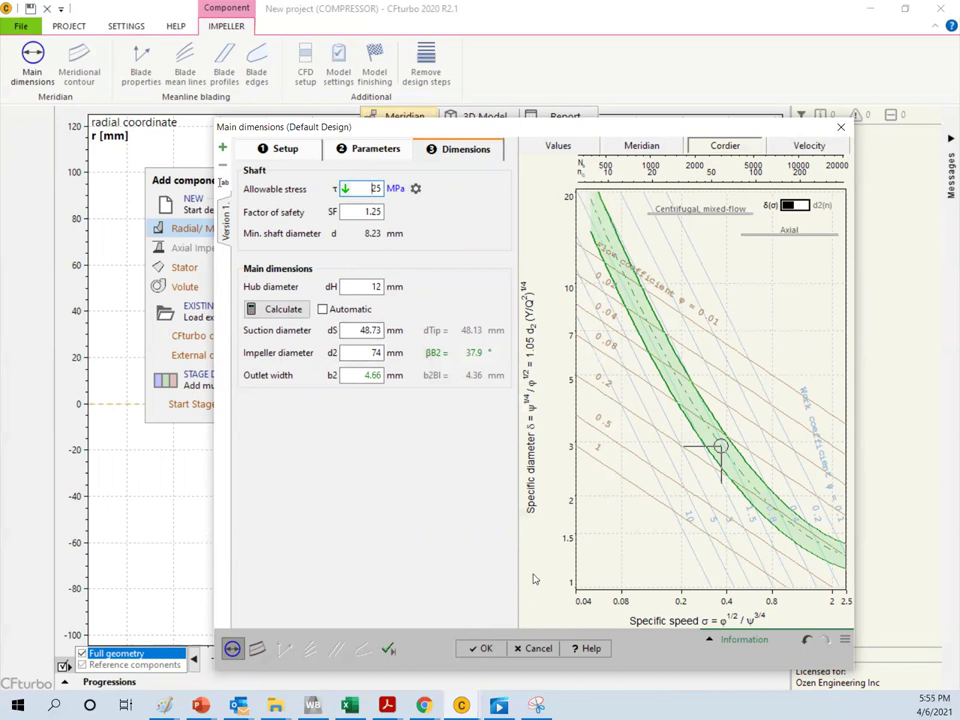
pyautogui.click(257, 651)
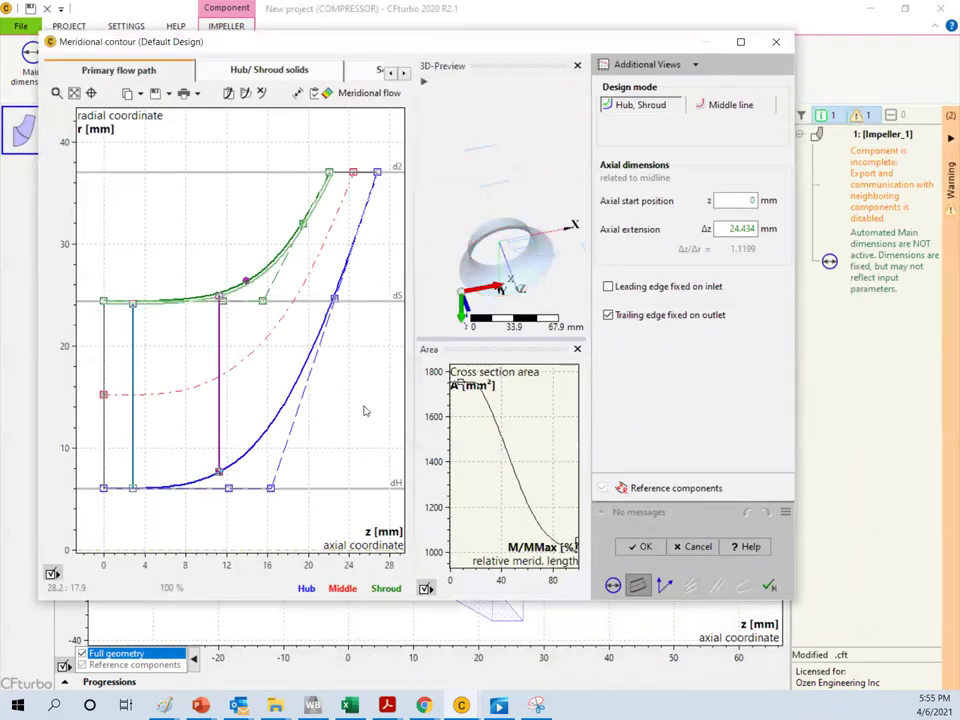
# Shorten the axial extension to 23.708 mm and make the teal line straight, tilted toward the outlet
pyautogui.moveTo(270, 488); pyautogui.dragTo(308, 480)
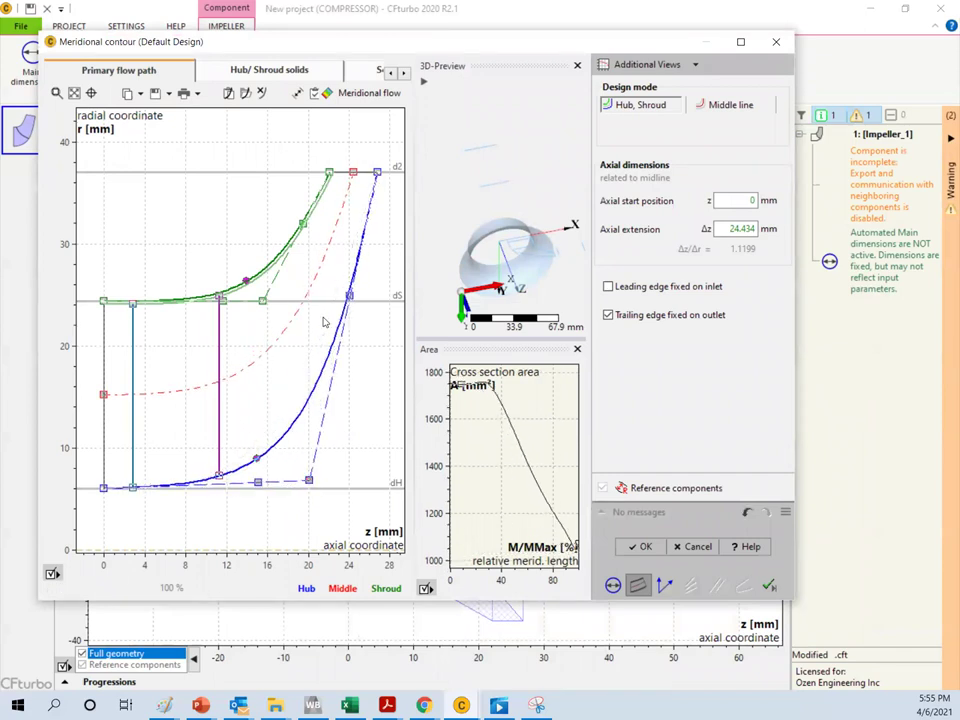
pyautogui.moveTo(353, 172); pyautogui.dragTo(345, 172)
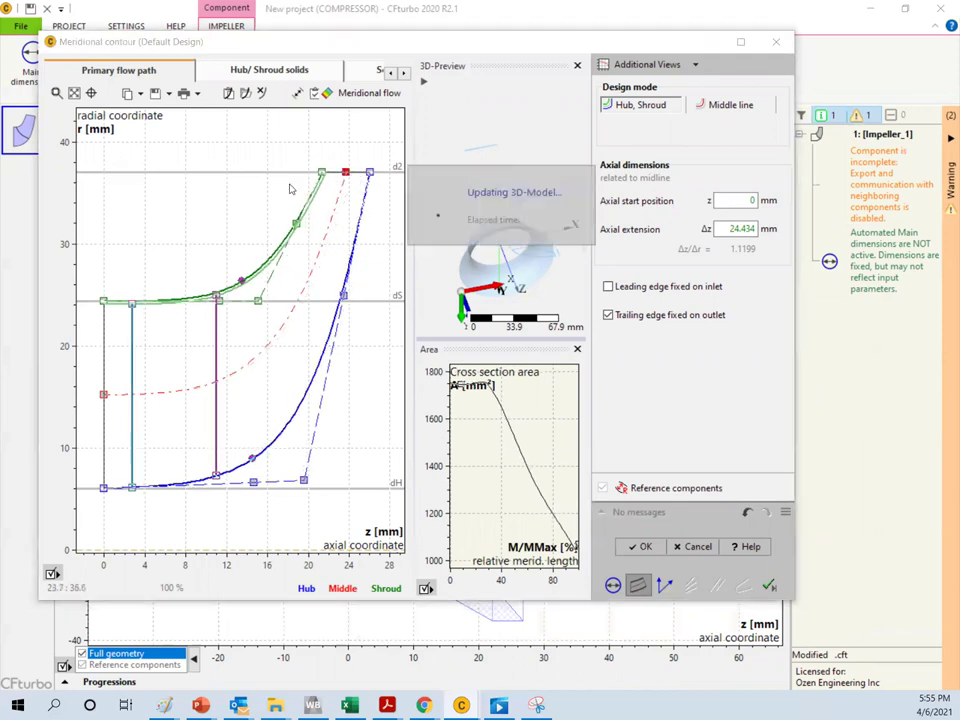
pyautogui.rightClick(136, 359)
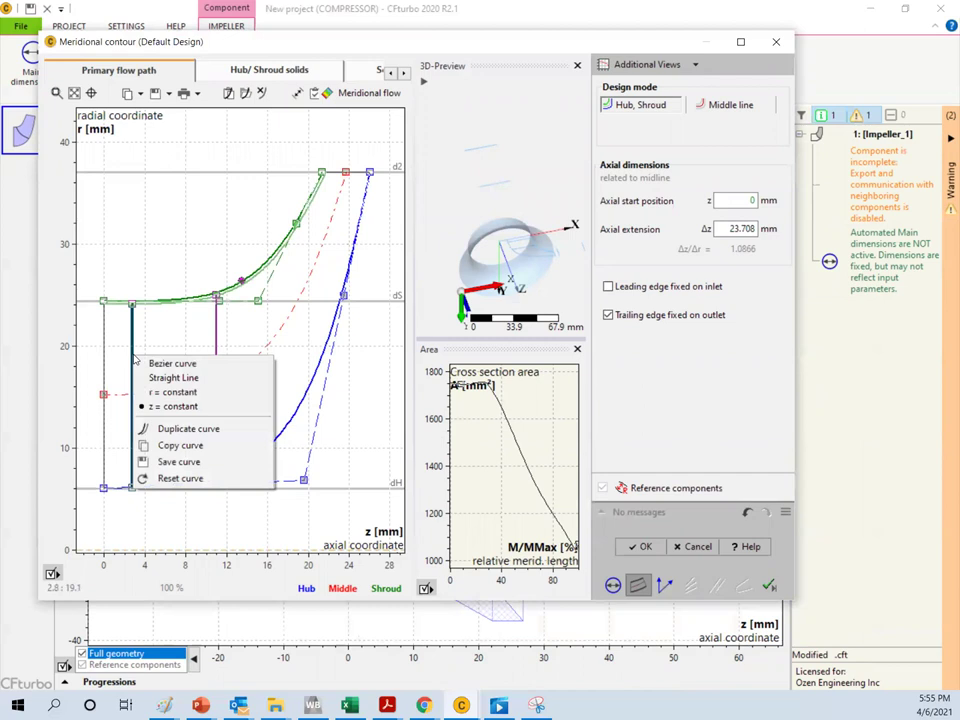
pyautogui.click(173, 377)
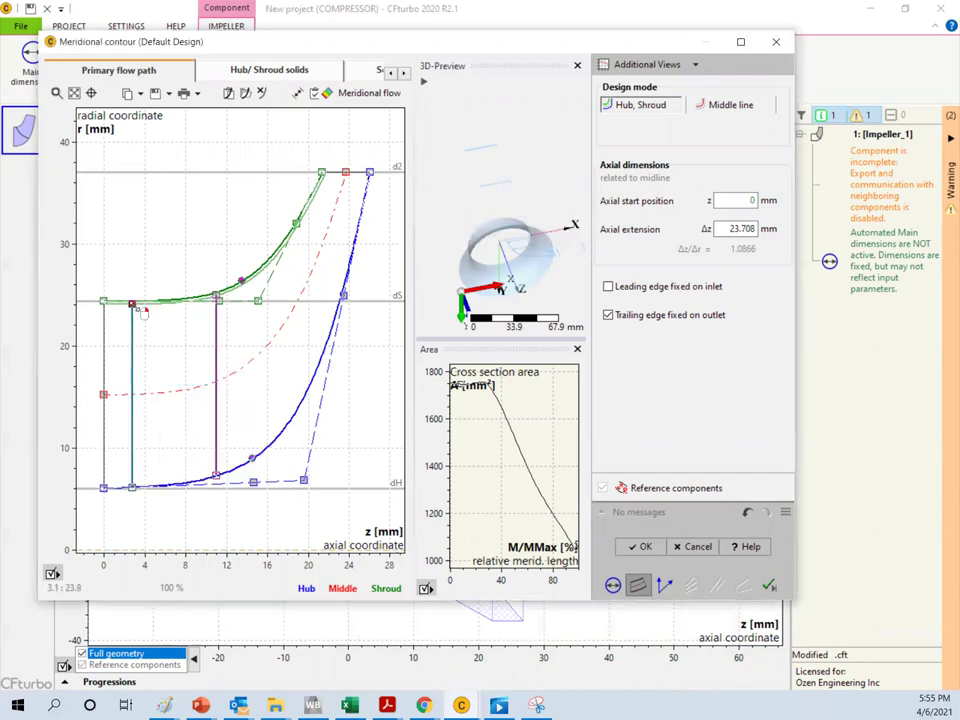
pyautogui.moveTo(143, 312); pyautogui.dragTo(167, 312)
pyautogui.moveTo(143, 496); pyautogui.dragTo(153, 493)
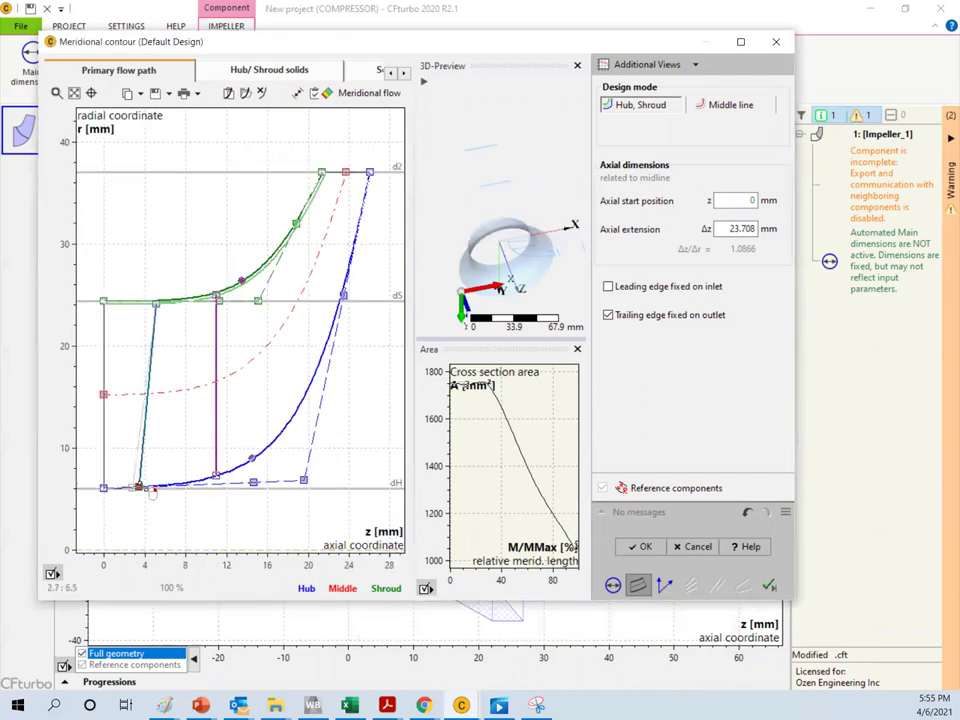
# Slide the purple line's hub end along the hub and bend the line into a Bezier curve
pyautogui.rightClick(222, 420)
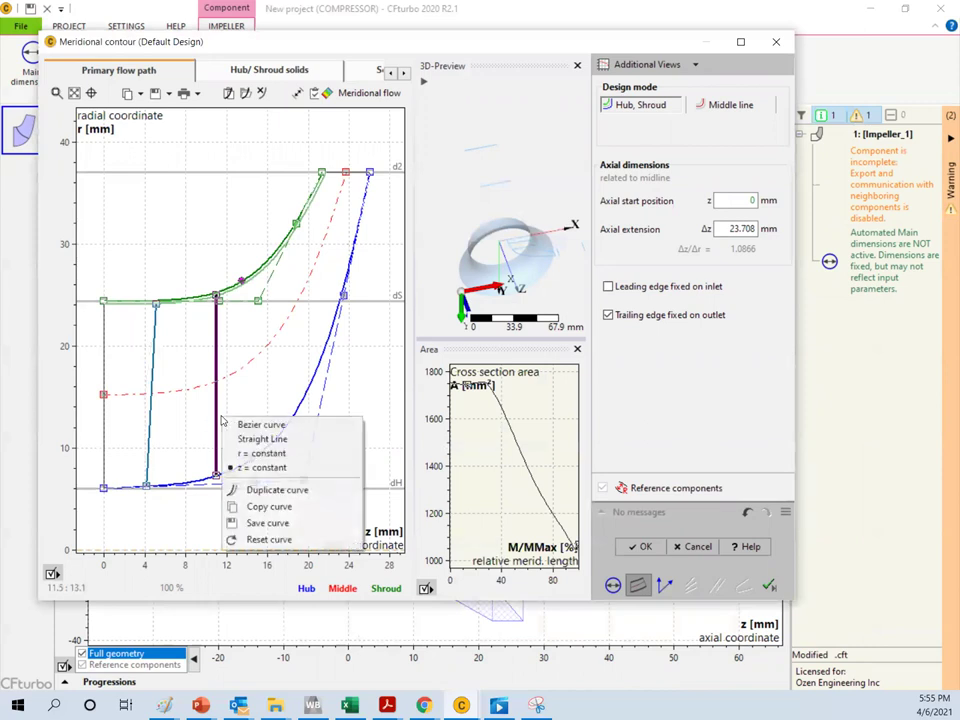
pyautogui.click(229, 438)
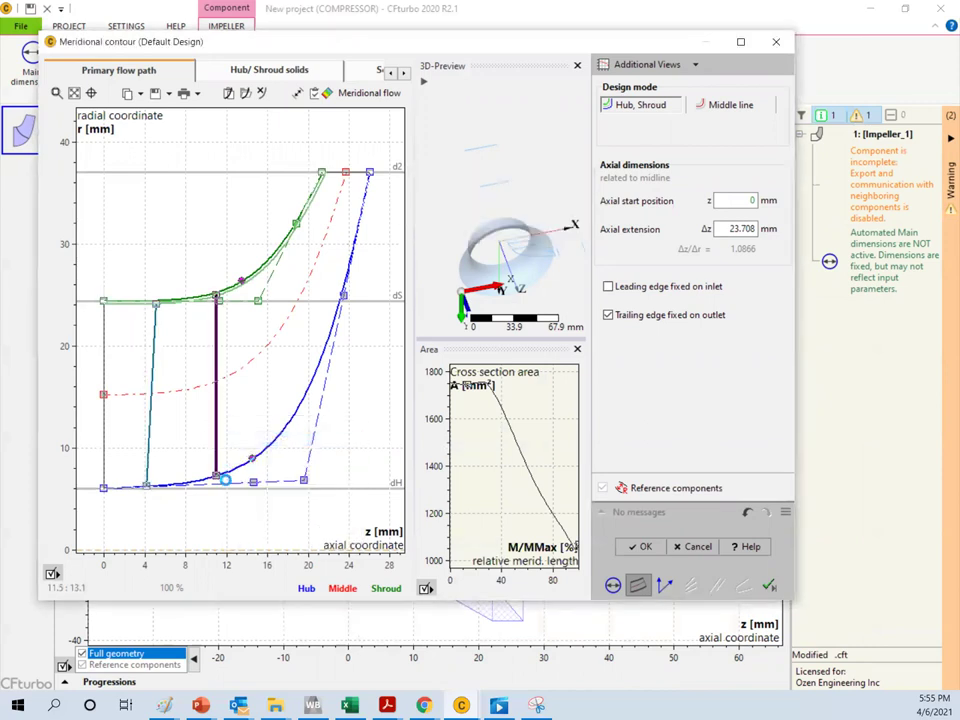
pyautogui.moveTo(217, 476); pyautogui.dragTo(251, 460)
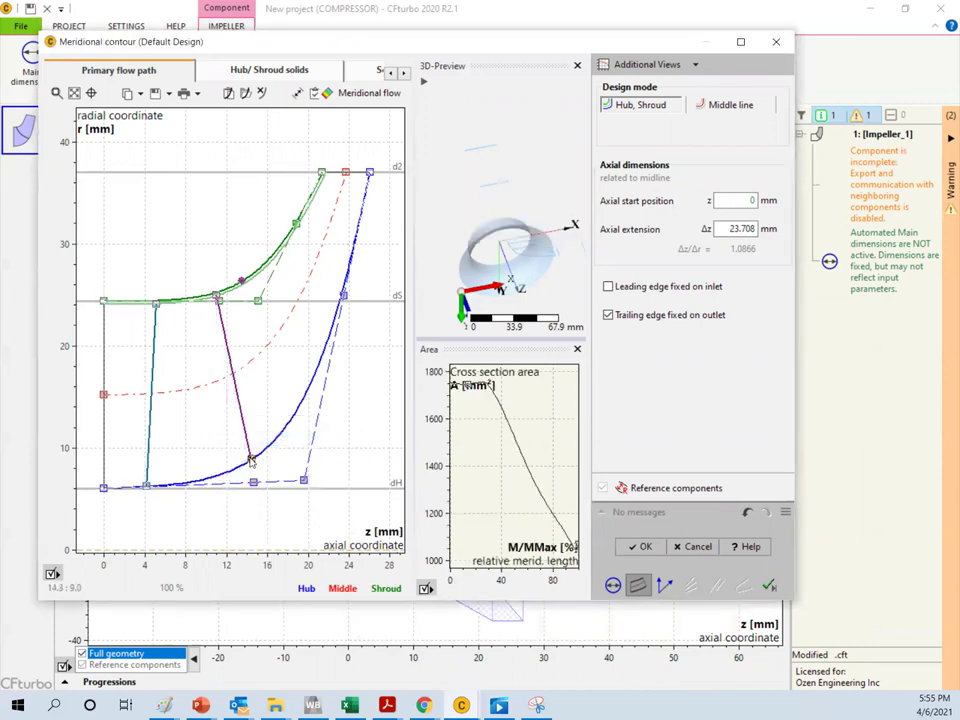
pyautogui.rightClick(238, 396)
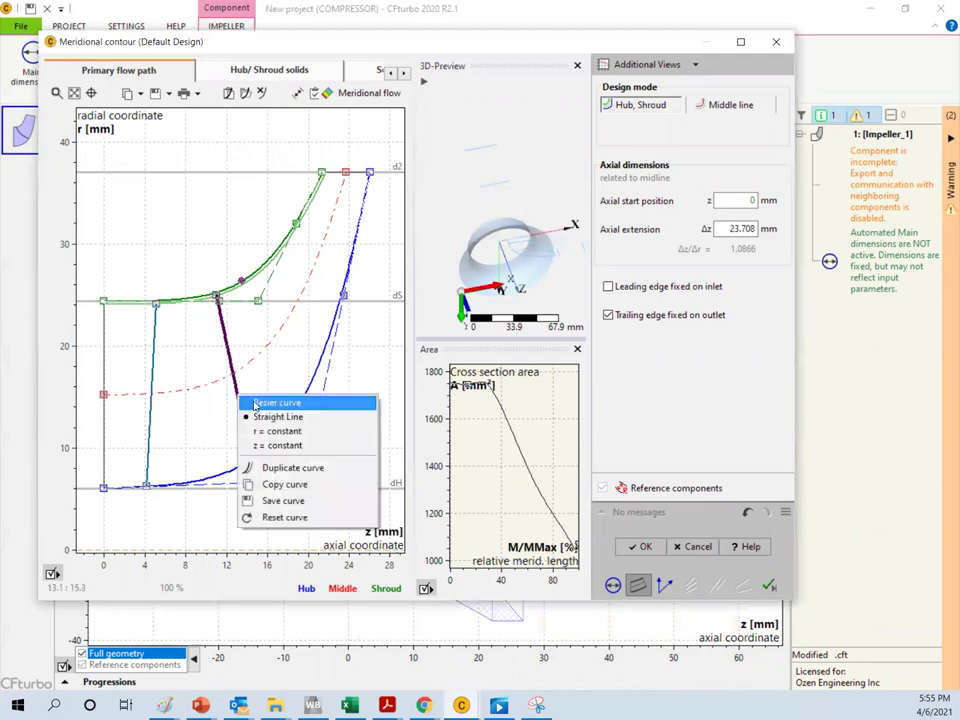
pyautogui.click(275, 400)
pyautogui.moveTo(233, 379); pyautogui.dragTo(244, 368)
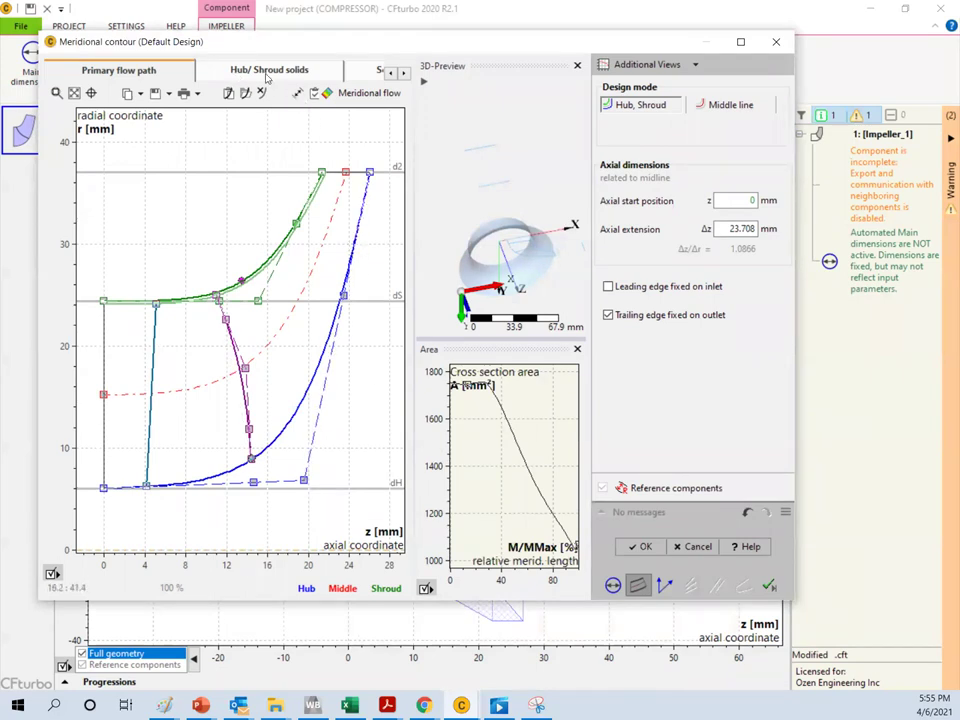
pyautogui.scroll(3, 523, 261)
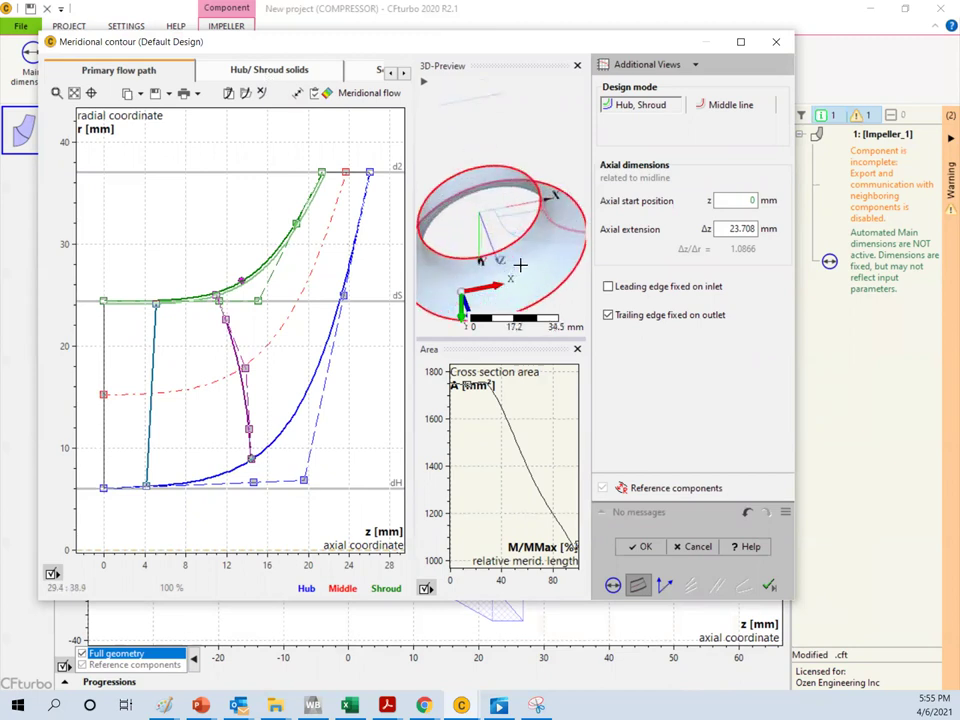
pyautogui.moveTo(536, 253); pyautogui.dragTo(480, 240)
# Enable solid design for the impeller hub on the Hub/Shroud solids tab
pyautogui.click(281, 71)
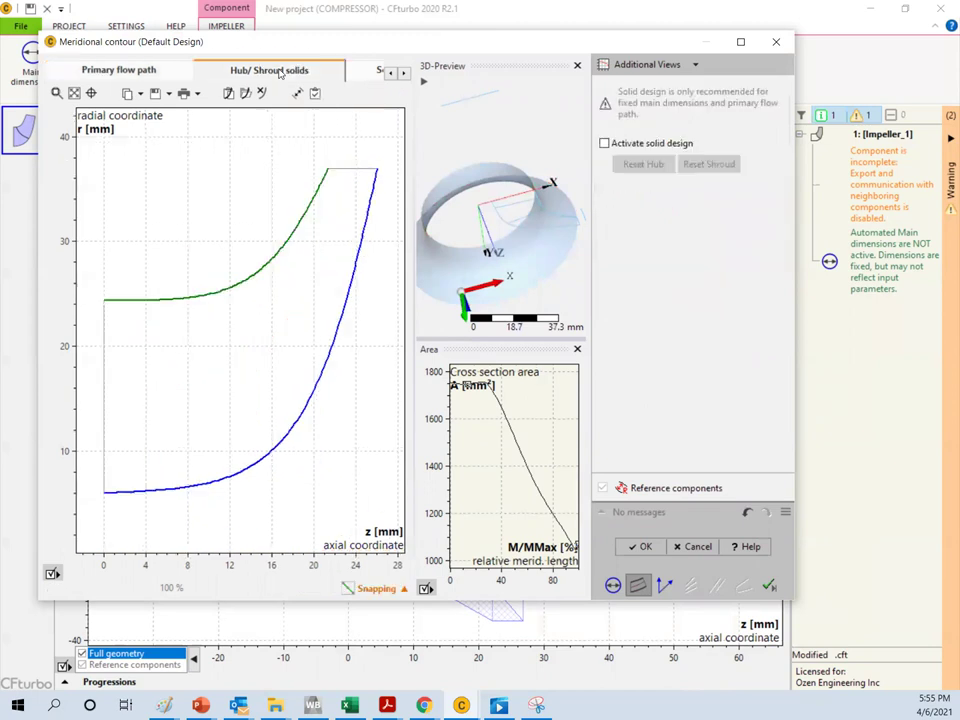
pyautogui.click(605, 143)
pyautogui.scroll(-1, 270, 350)
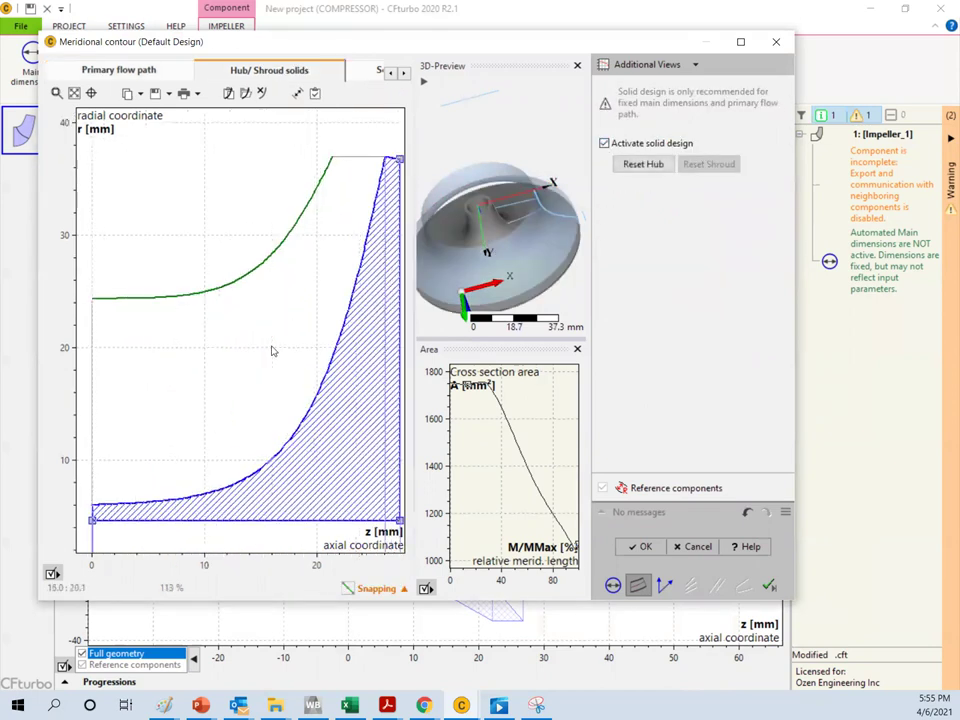
pyautogui.scroll(-1, 270, 350)
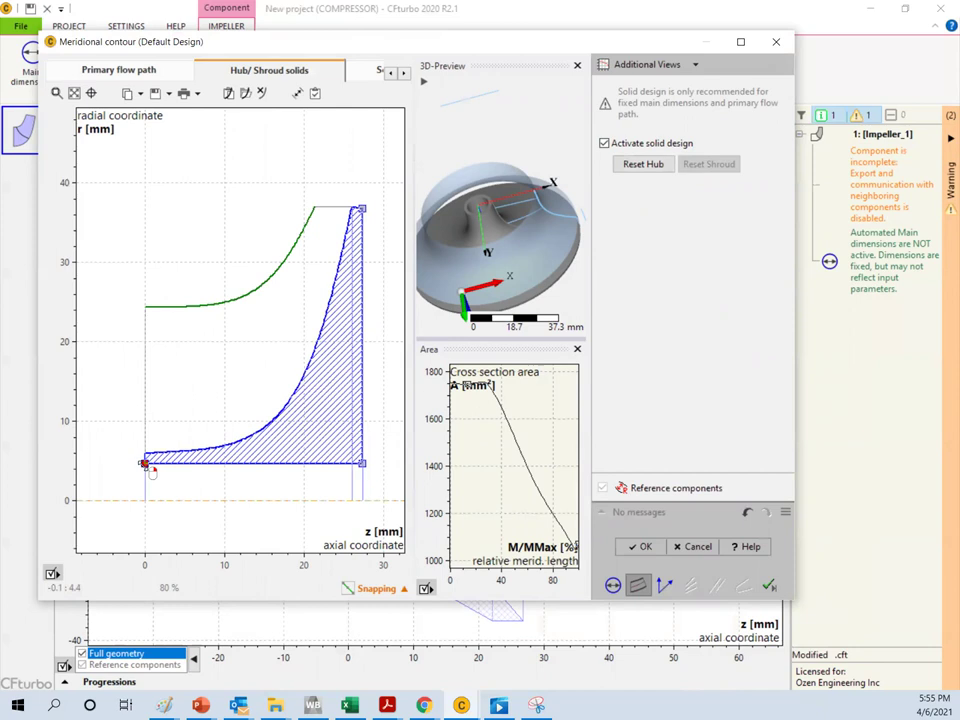
# Set the hub solid's outer corner point to r = 5 mm
pyautogui.rightClick(148, 466)
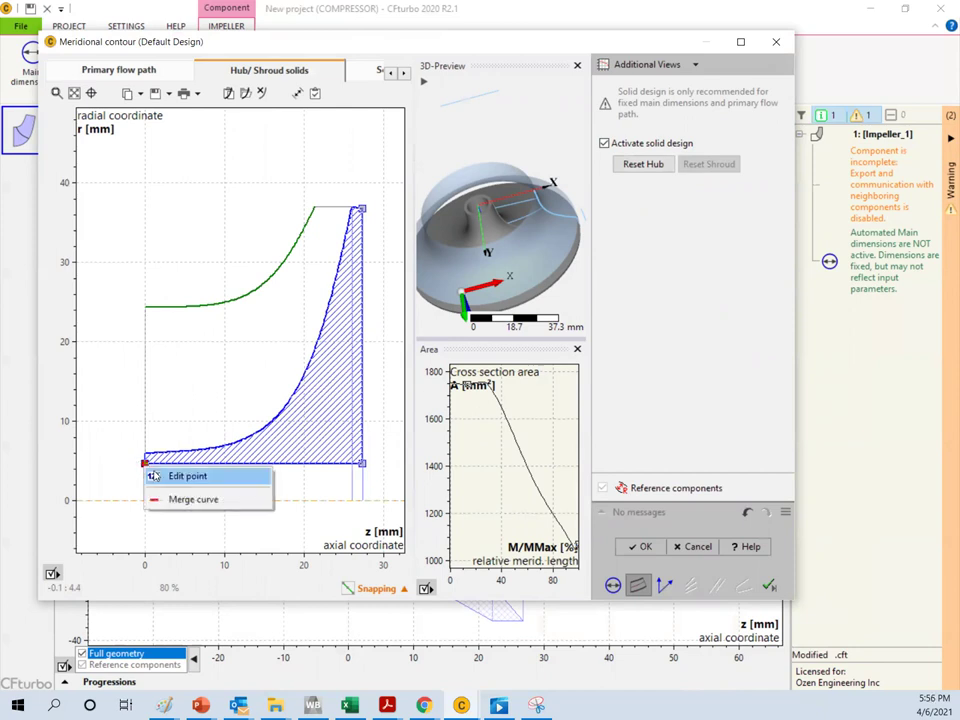
pyautogui.click(155, 474)
pyautogui.click(208, 497)
pyautogui.write('5')
pyautogui.press('Return')
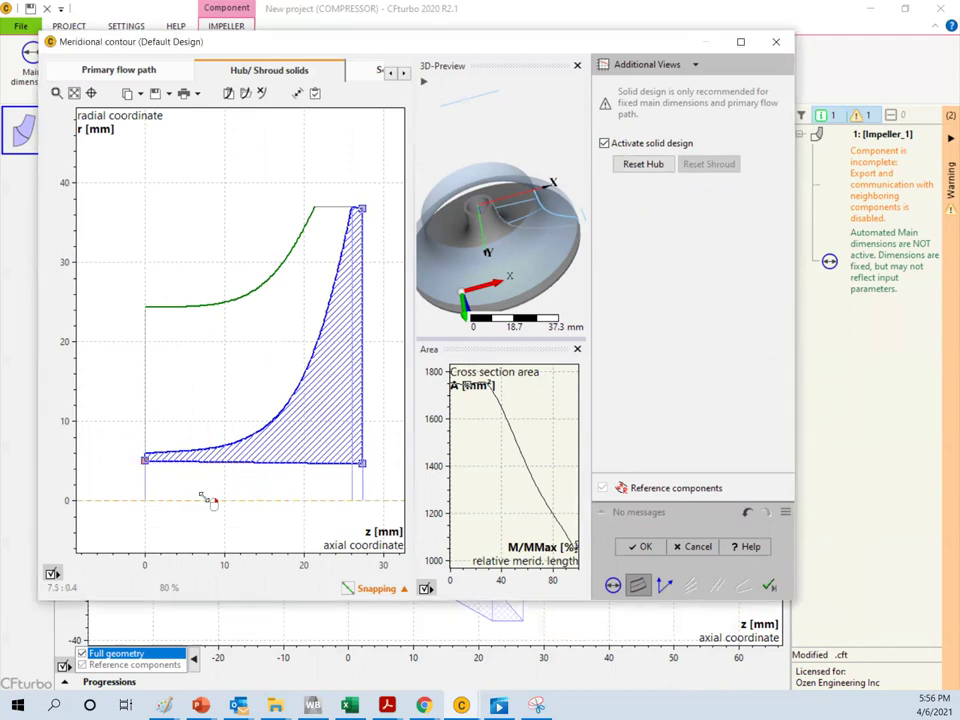
pyautogui.rightClick(363, 464)
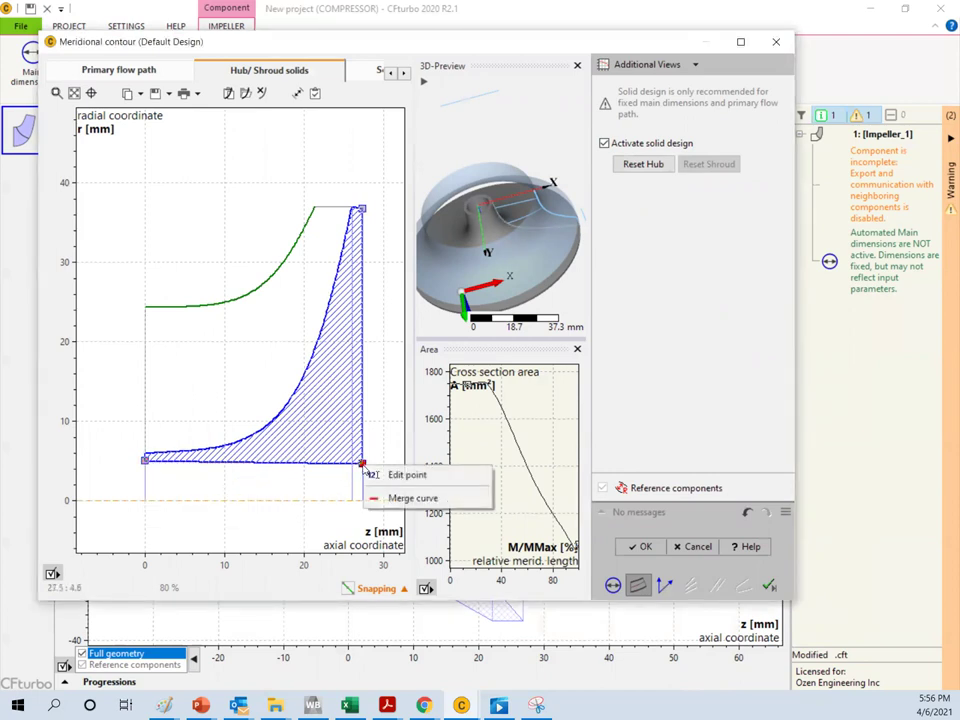
pyautogui.click(378, 474)
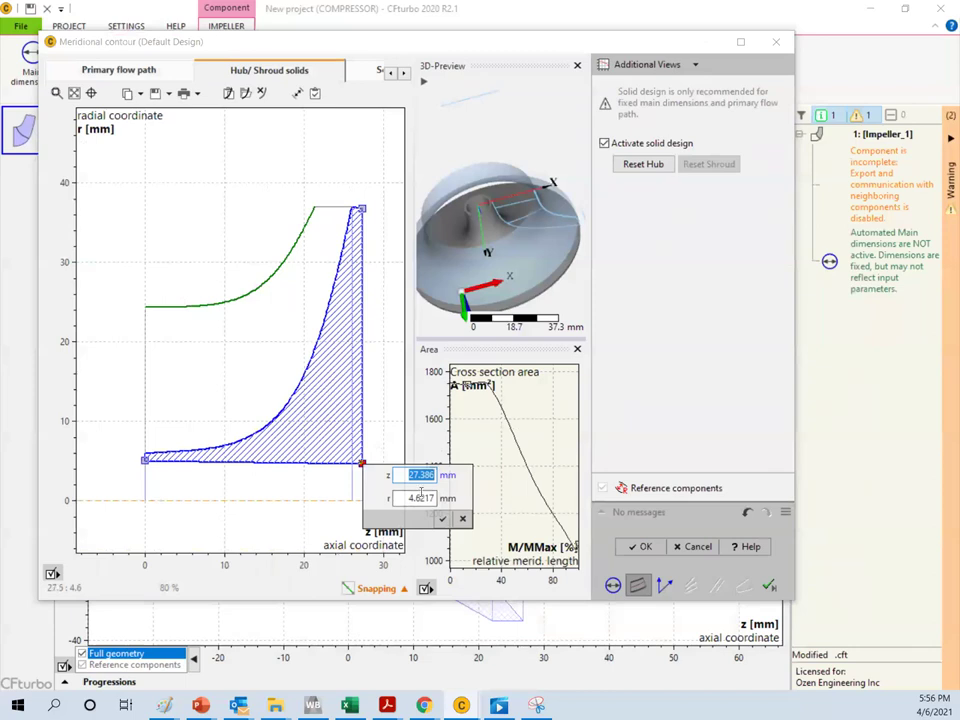
pyautogui.click(416, 498)
pyautogui.write('5')
pyautogui.press('Return')
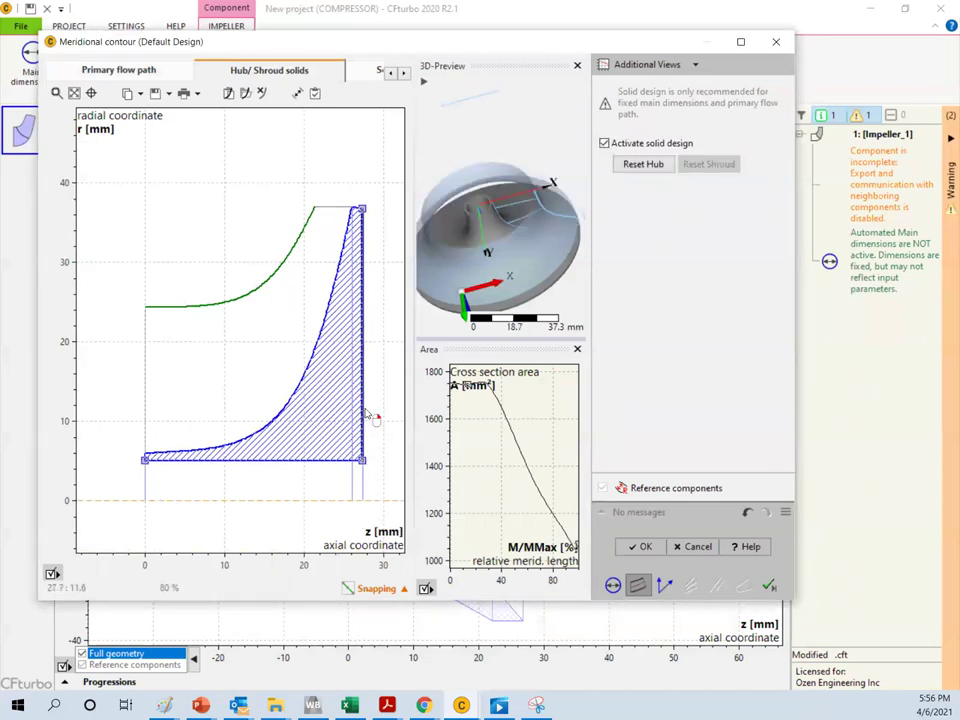
# Set the same corner point's z coordinate to 30 mm
pyautogui.rightClick(362, 460)
pyautogui.click(397, 474)
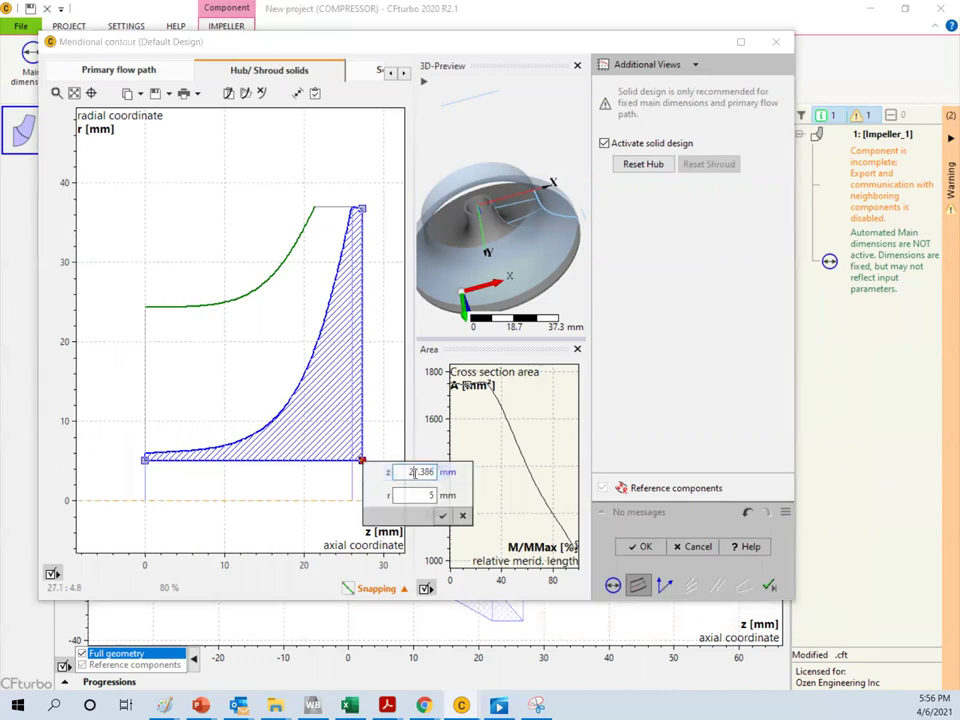
pyautogui.write('30')
pyautogui.press('Return')
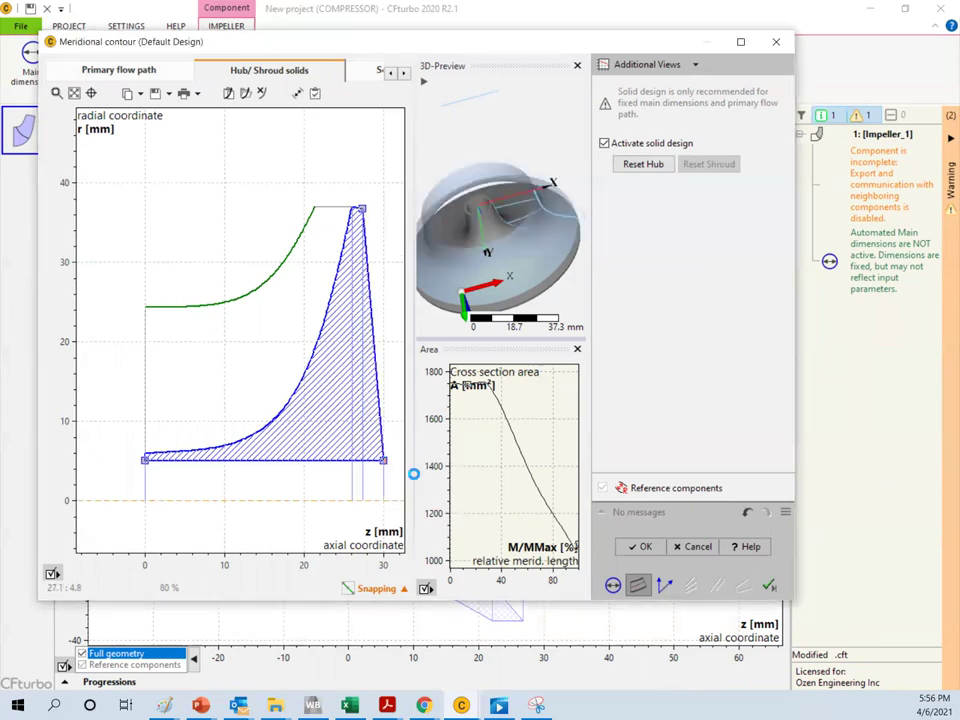
# Split the hub solid's outer edge at about r = 10 and make both parts Bezier curves
pyautogui.rightClick(386, 425)
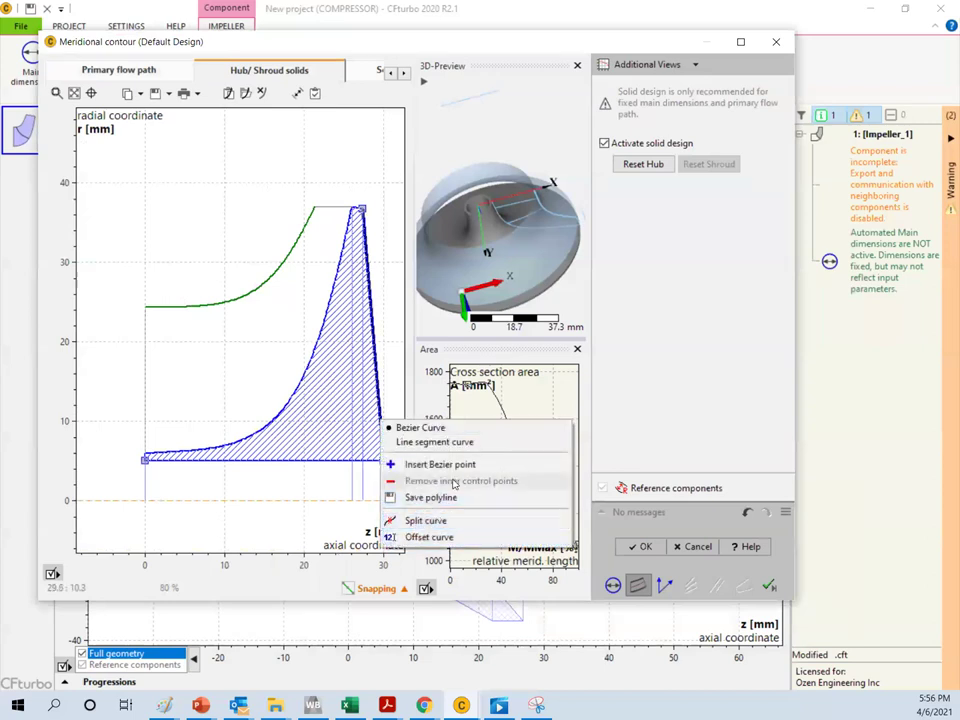
pyautogui.click(452, 521)
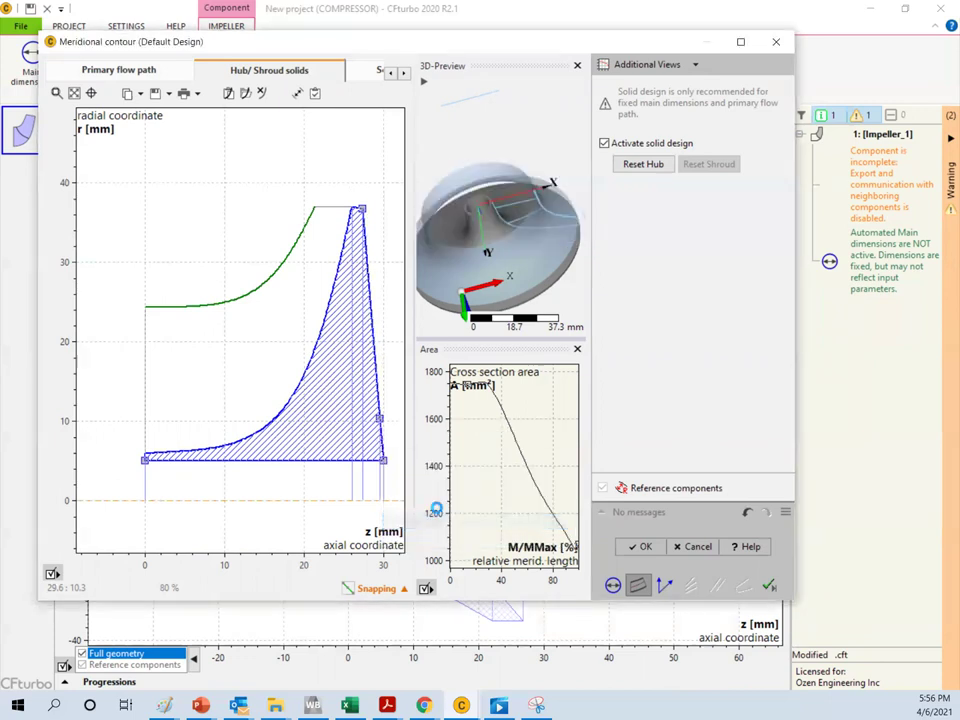
pyautogui.click(386, 418)
pyautogui.rightClick(384, 387)
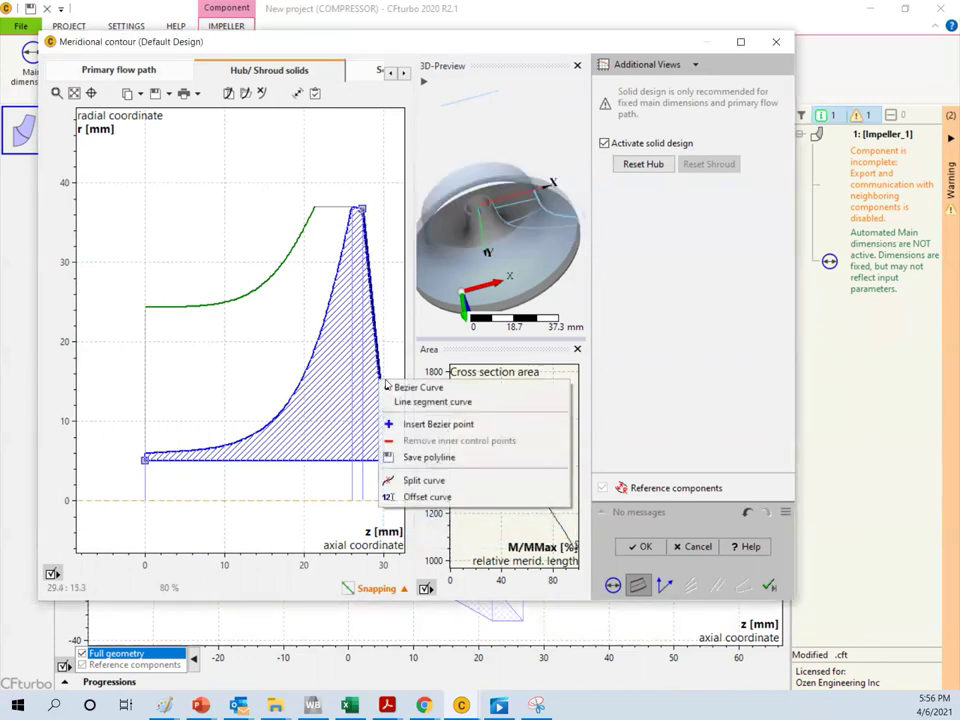
pyautogui.click(416, 387)
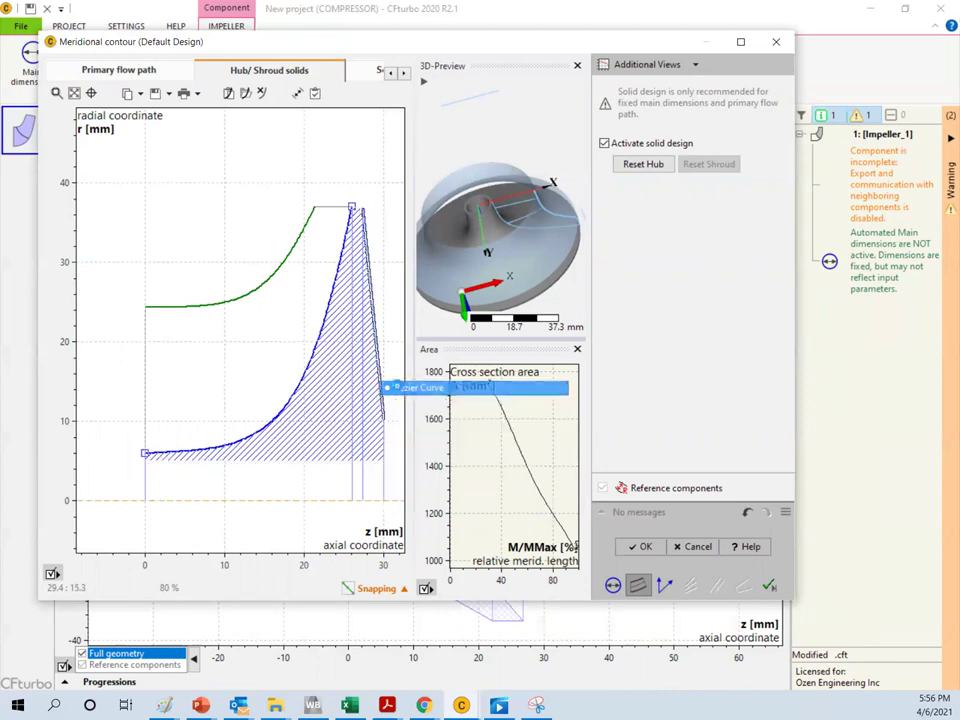
pyautogui.rightClick(373, 330)
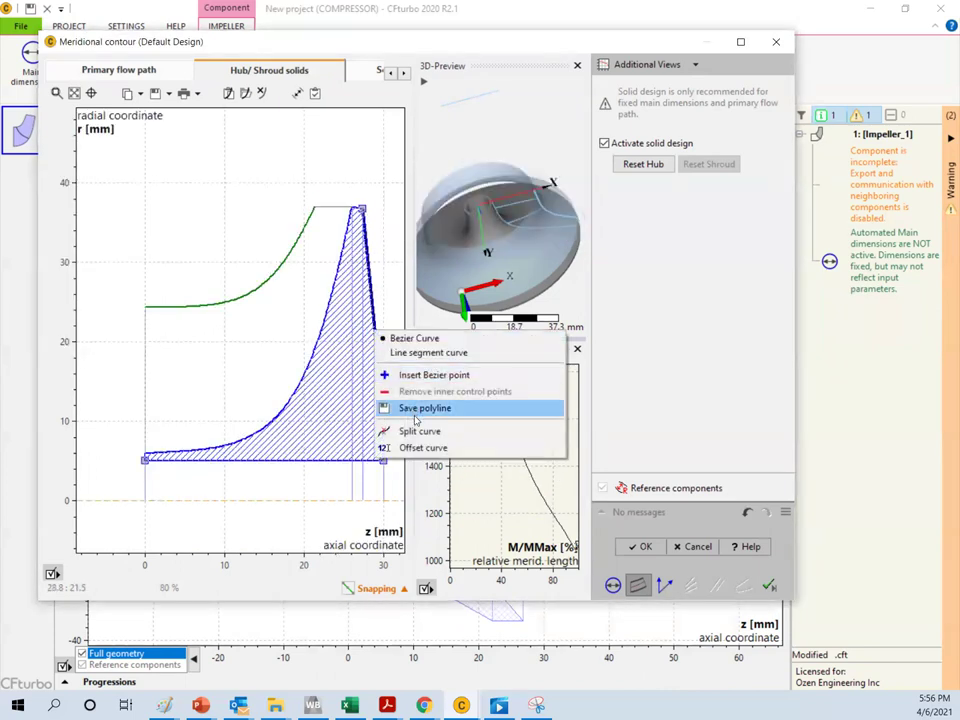
pyautogui.click(428, 346)
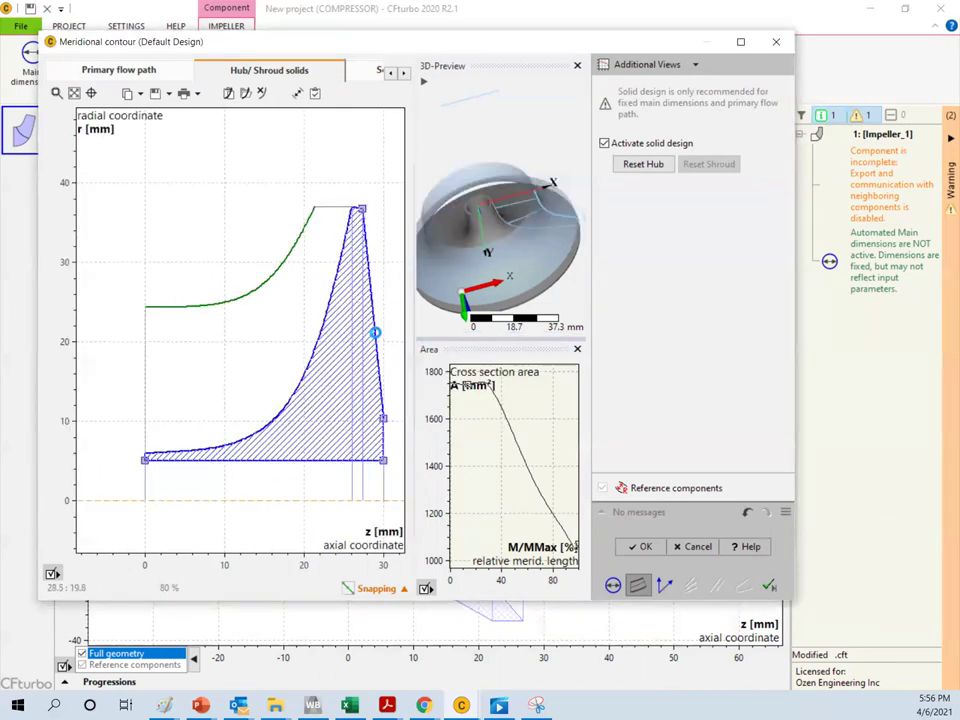
# Insert a Bezier point on the upper edge segment, pull it inward, and inspect the impeller in 3D
pyautogui.rightClick(381, 340)
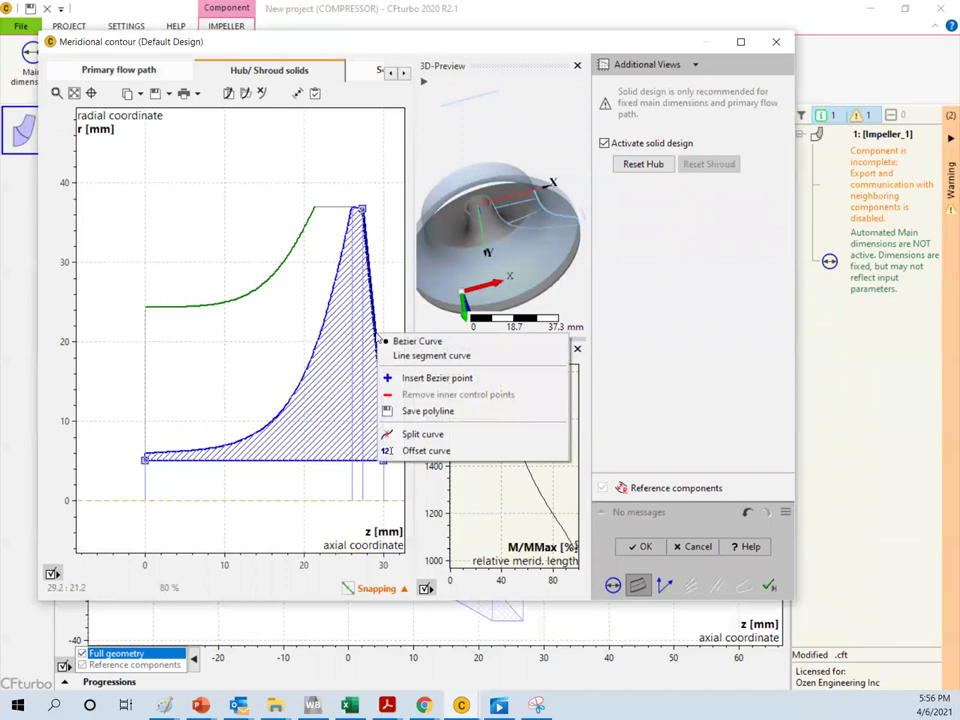
pyautogui.click(425, 378)
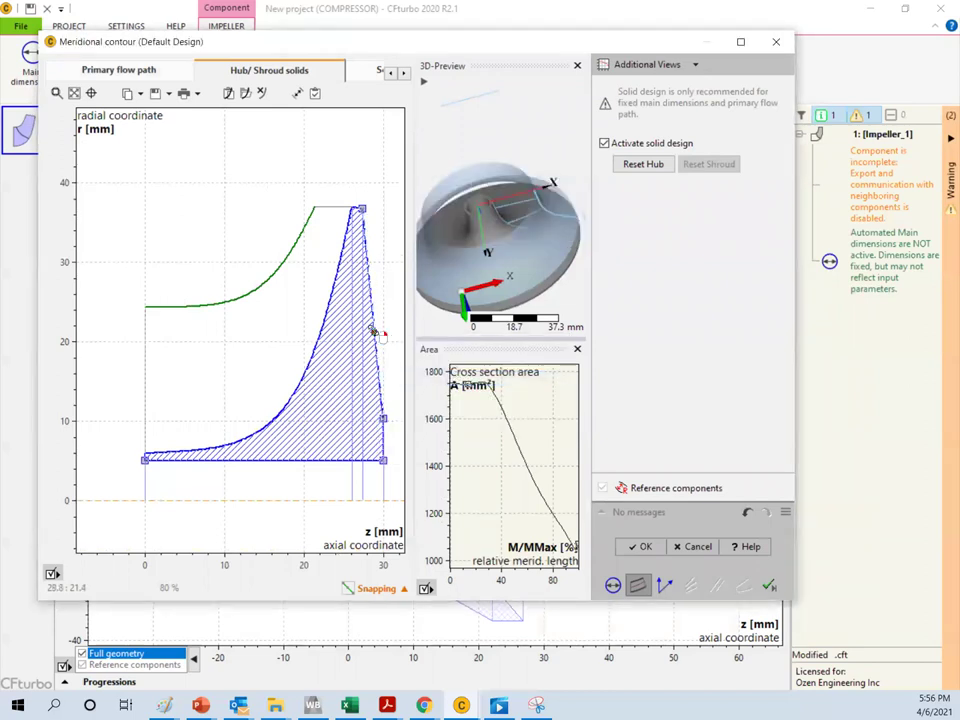
pyautogui.moveTo(372, 336); pyautogui.dragTo(362, 332)
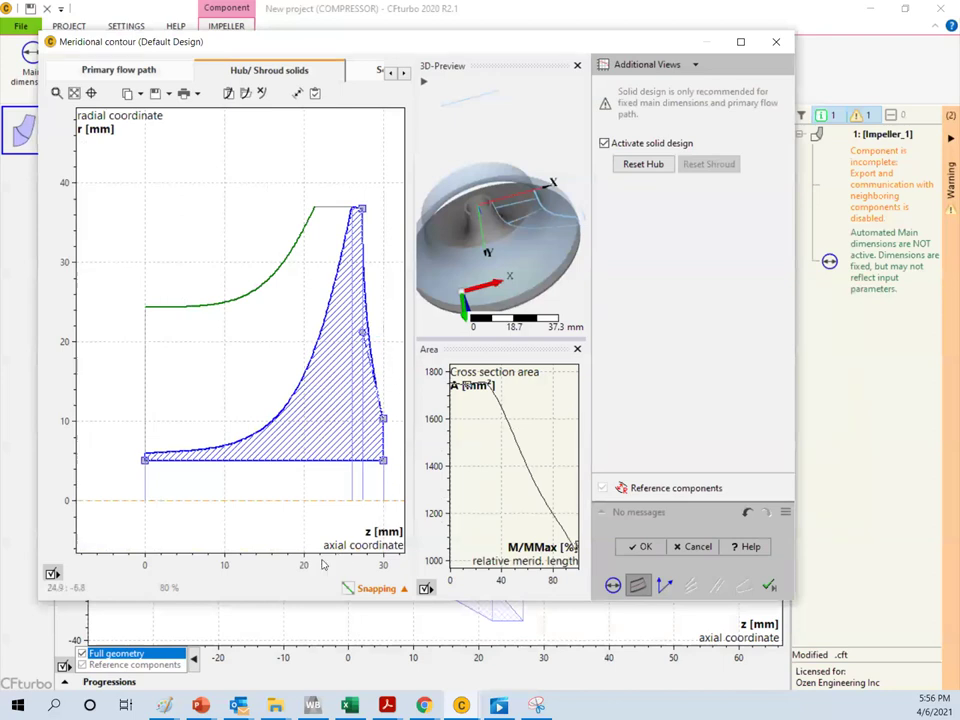
pyautogui.moveTo(480, 126); pyautogui.dragTo(490, 218)
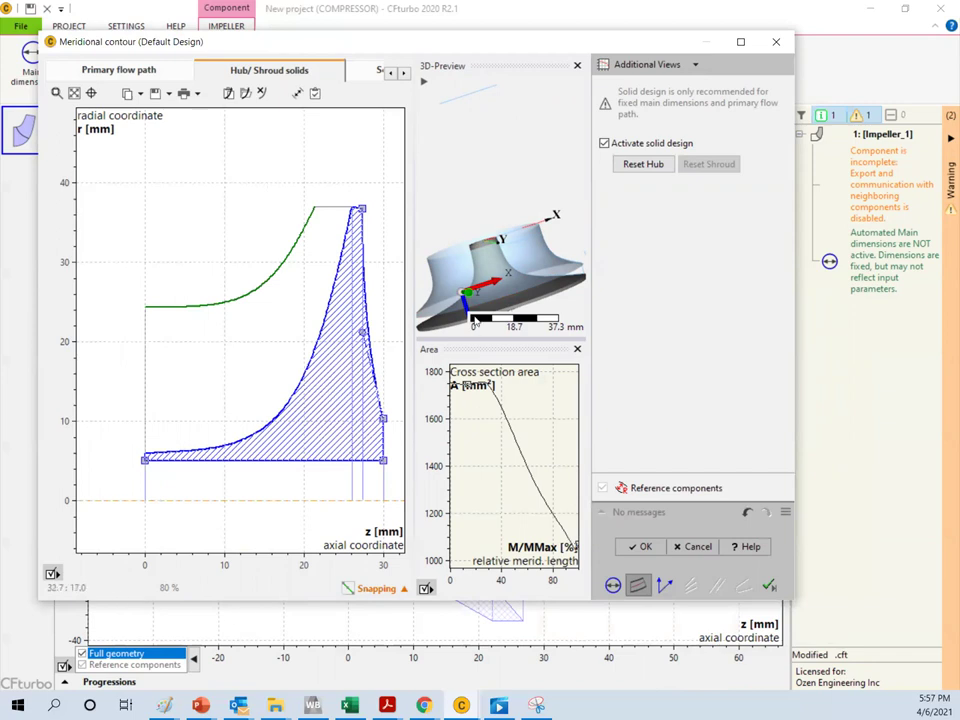
pyautogui.moveTo(474, 300); pyautogui.dragTo(450, 190)
# Accept the meridional contour and reduce the blade count to 14, reviewing the design and angle tables
pyautogui.click(638, 546)
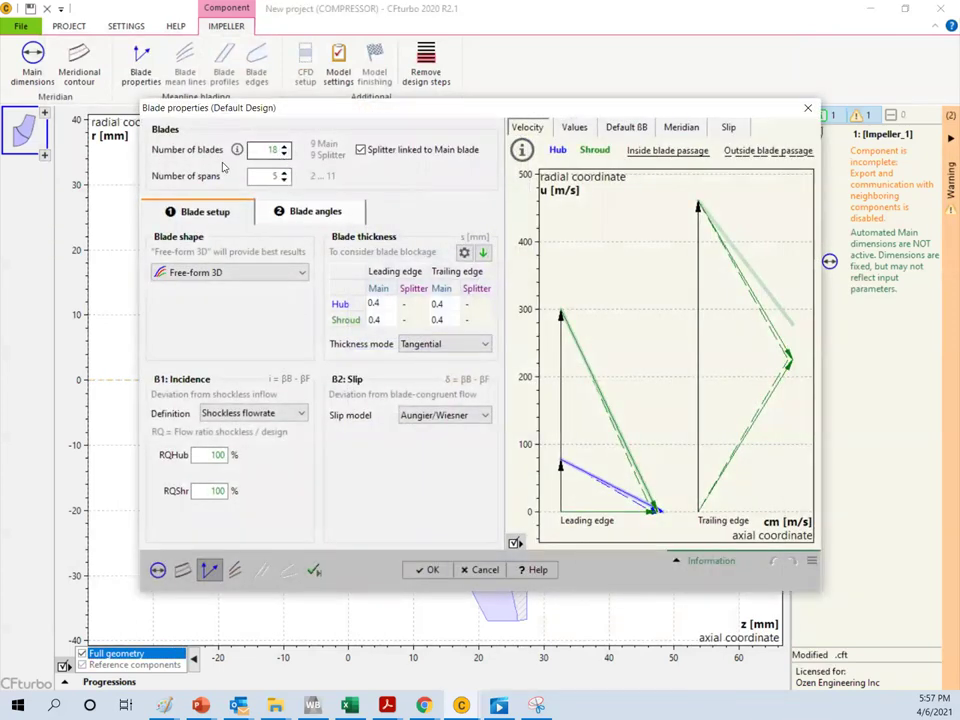
pyautogui.click(285, 154)
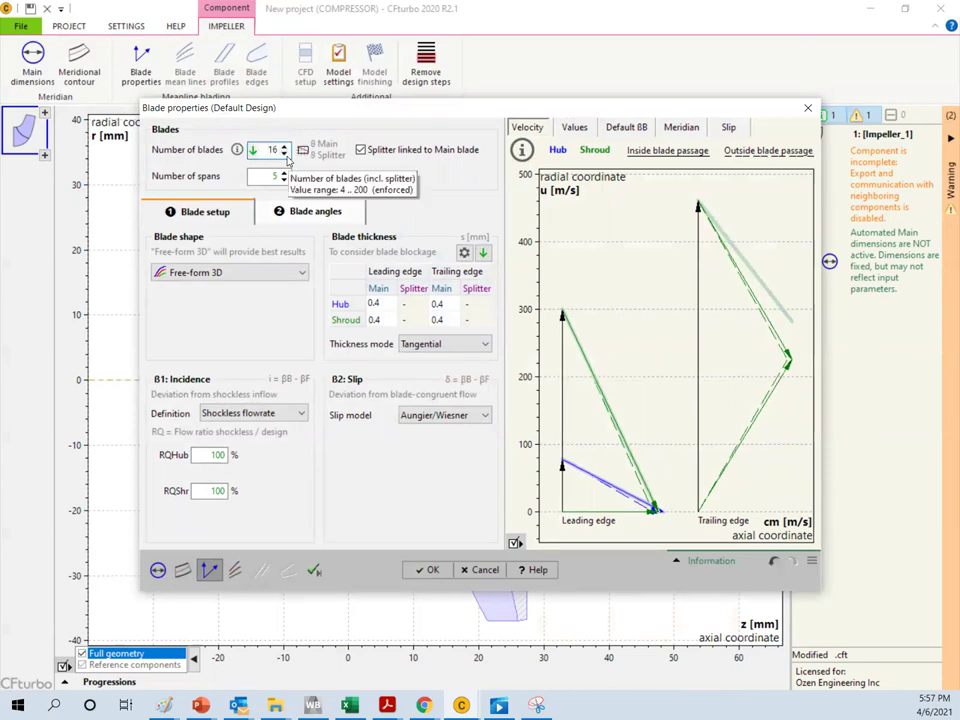
pyautogui.click(285, 155)
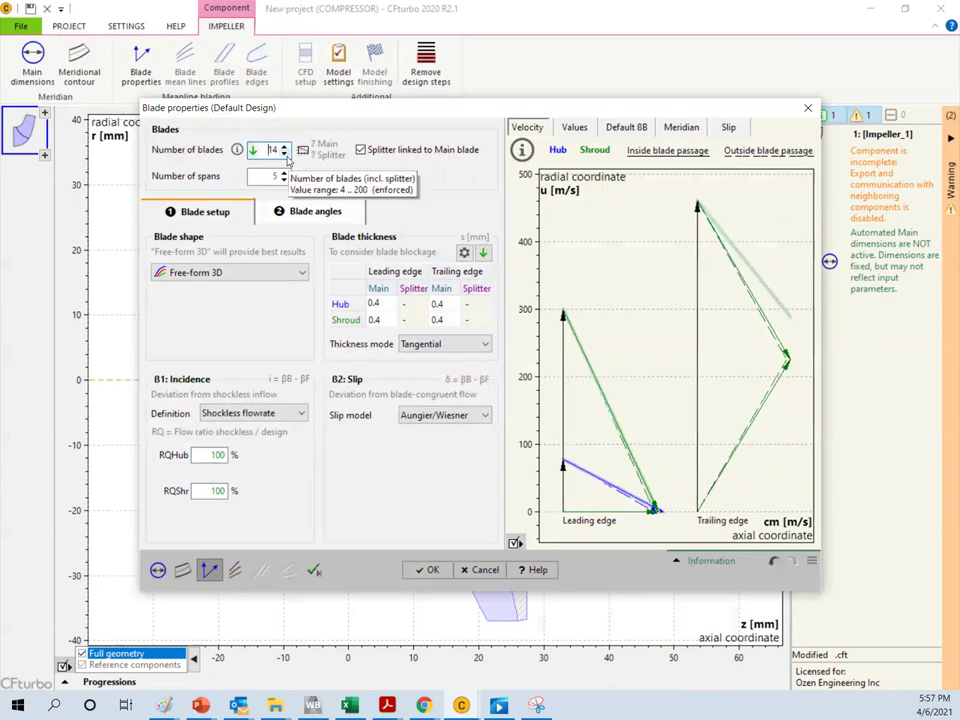
pyautogui.click(574, 127)
pyautogui.click(625, 128)
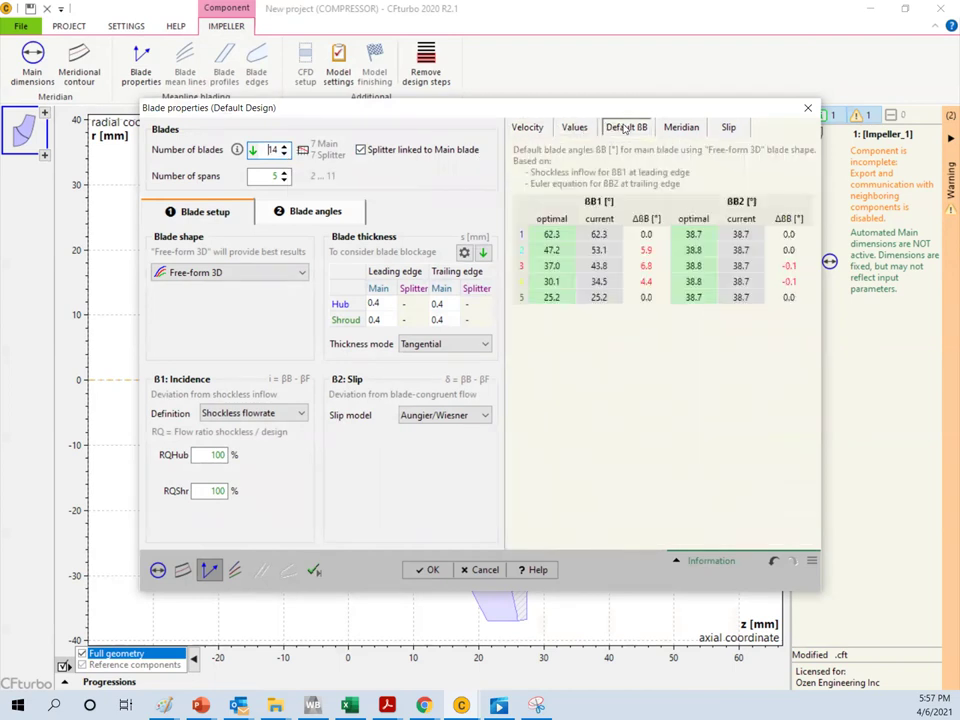
pyautogui.click(681, 127)
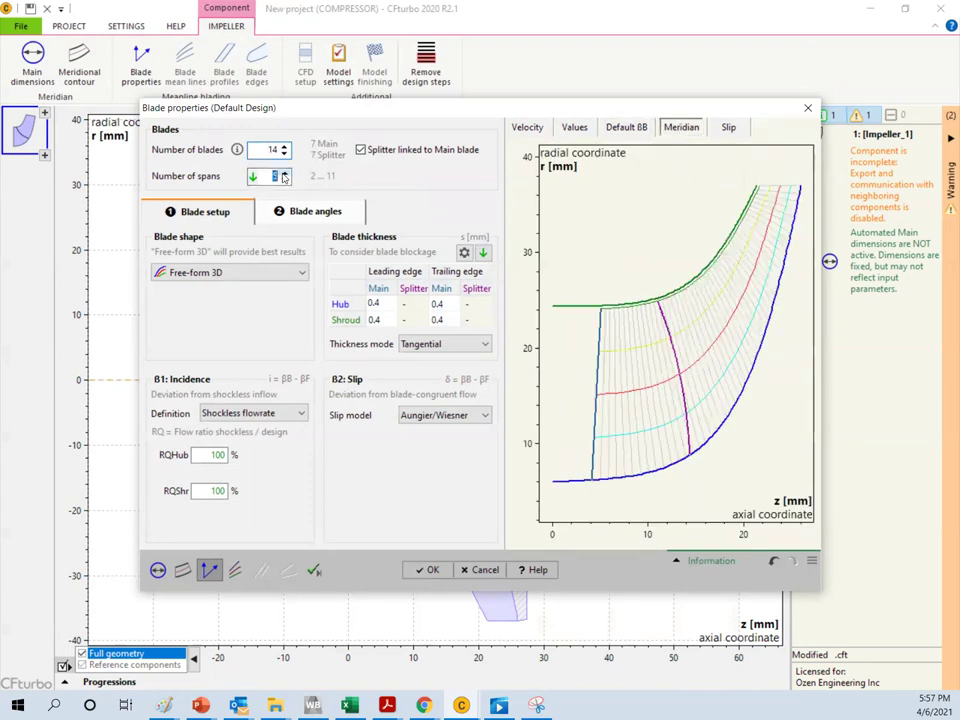
# Set 6 spans and a Ruled surface 3D blade shape, then accept the blade properties
pyautogui.click(284, 174)
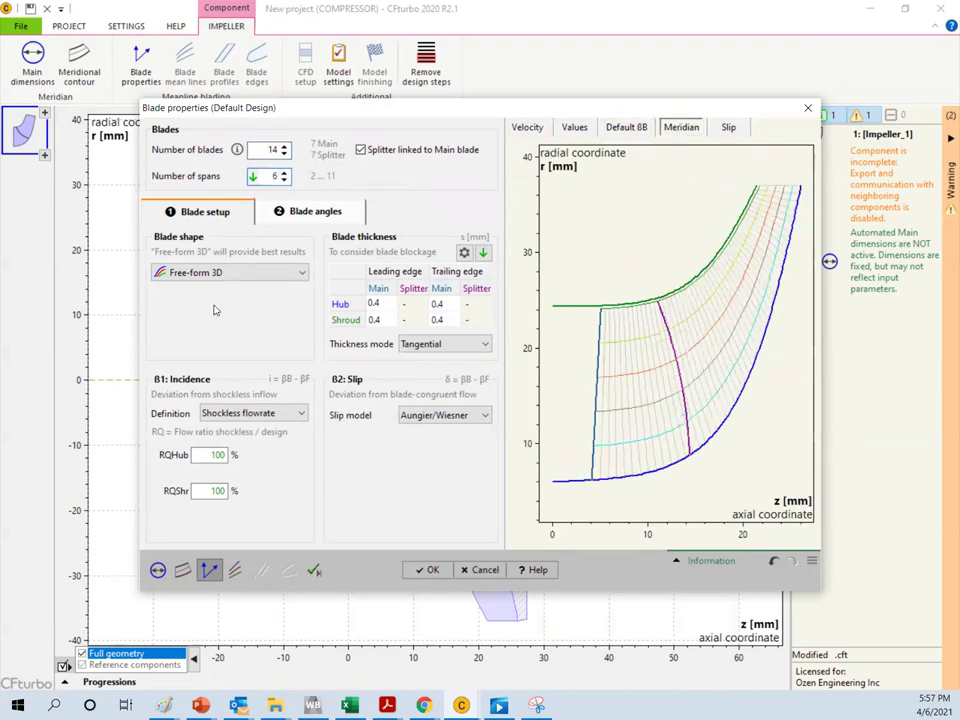
pyautogui.click(302, 275)
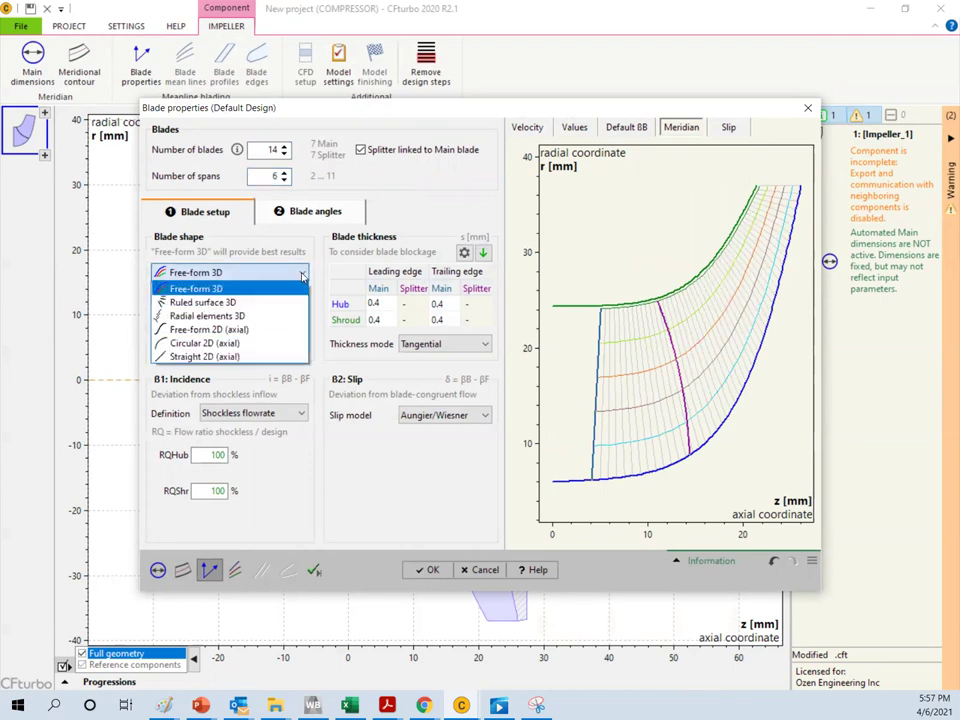
pyautogui.click(212, 302)
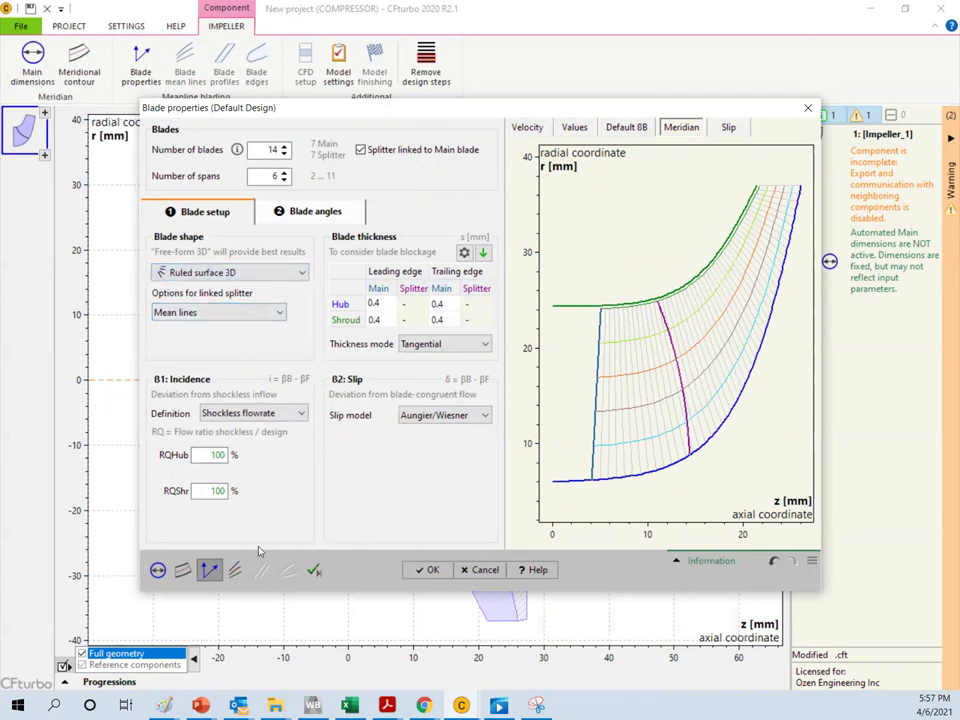
pyautogui.click(311, 214)
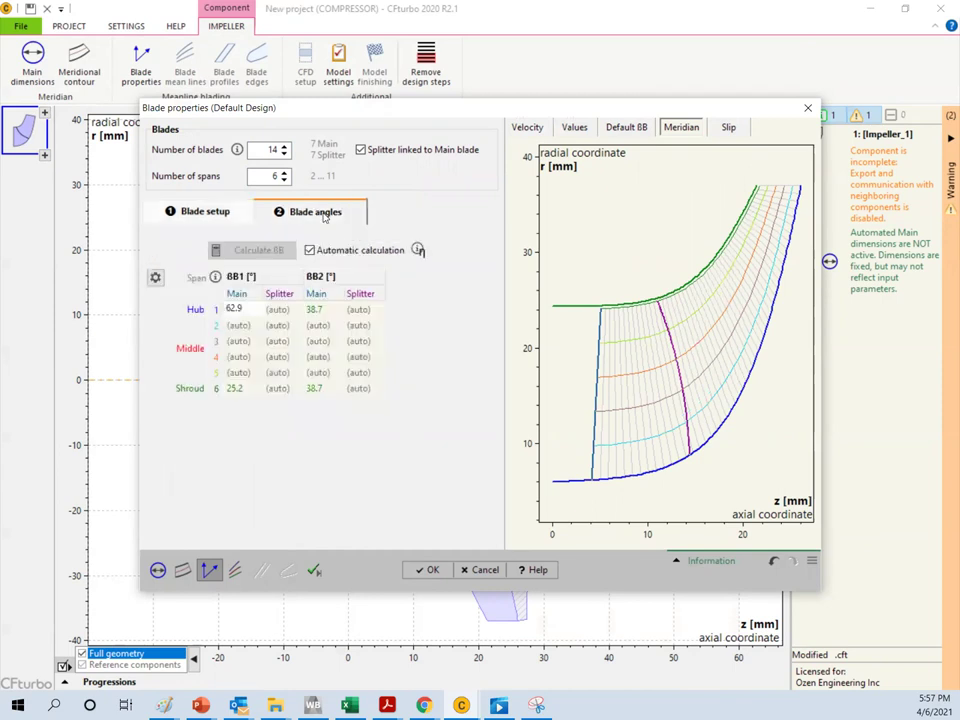
pyautogui.click(216, 216)
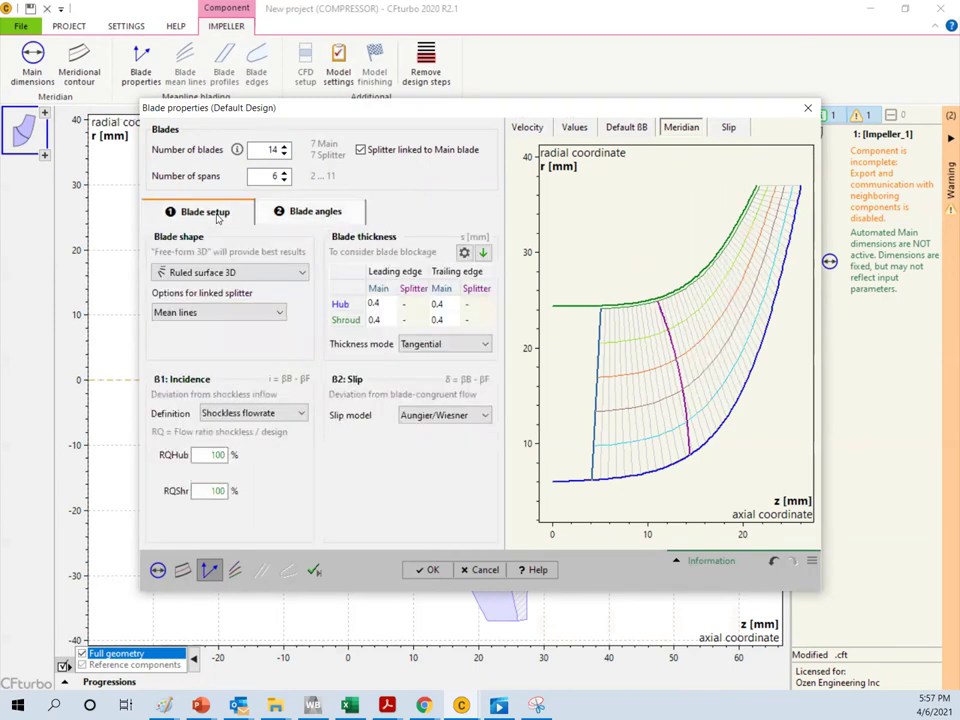
pyautogui.click(237, 572)
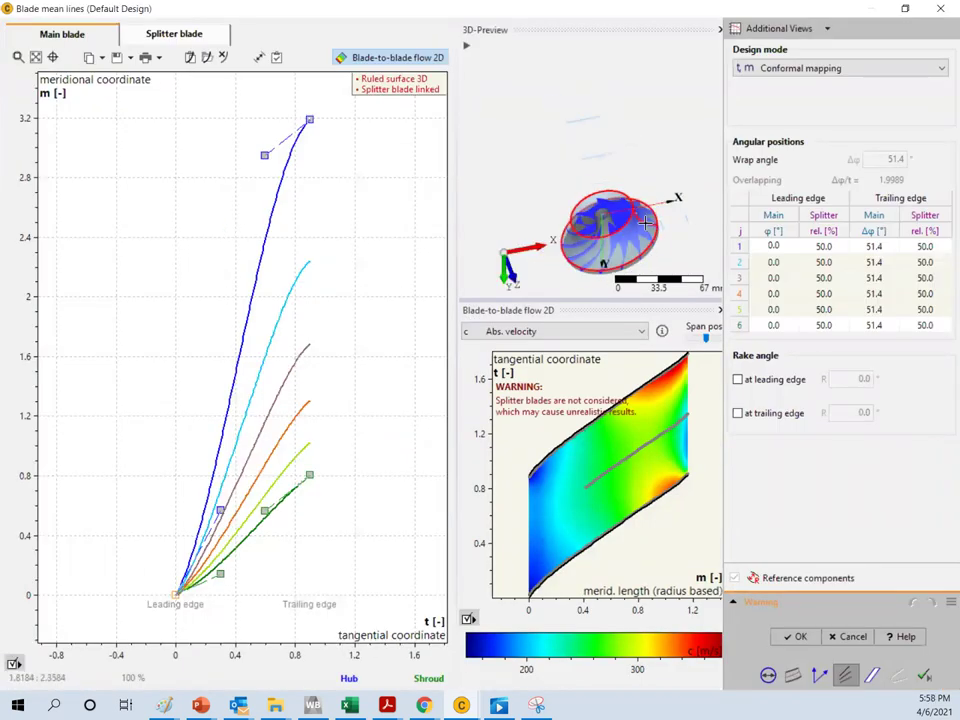
# Drag the hub mean line's trailing-edge point until the wrap angle is about 60.7°
pyautogui.scroll(2, 631, 226)
pyautogui.scroll(-1, 631, 226)
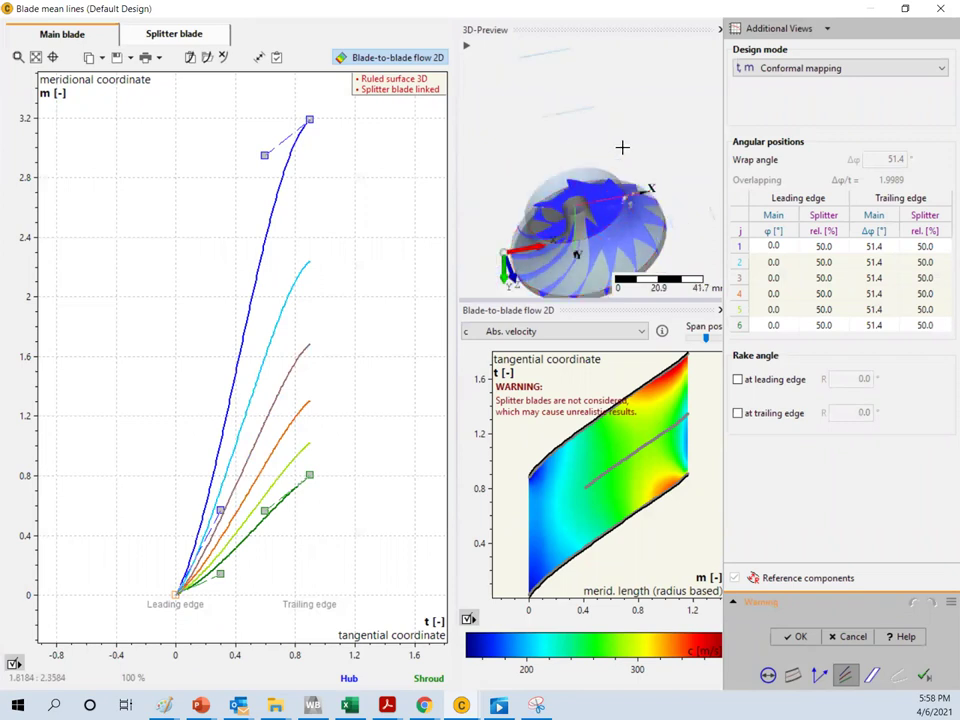
pyautogui.moveTo(625, 127); pyautogui.dragTo(590, 230)
pyautogui.scroll(-2, 583, 285)
pyautogui.scroll(5, 583, 285)
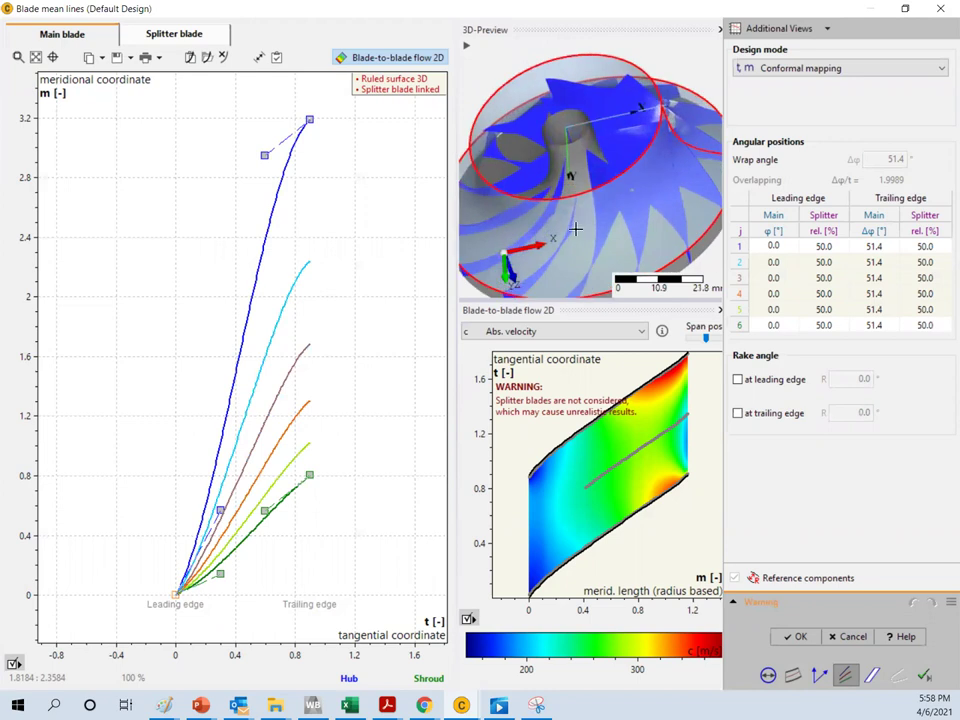
pyautogui.moveTo(601, 165); pyautogui.dragTo(564, 229)
pyautogui.click(311, 121)
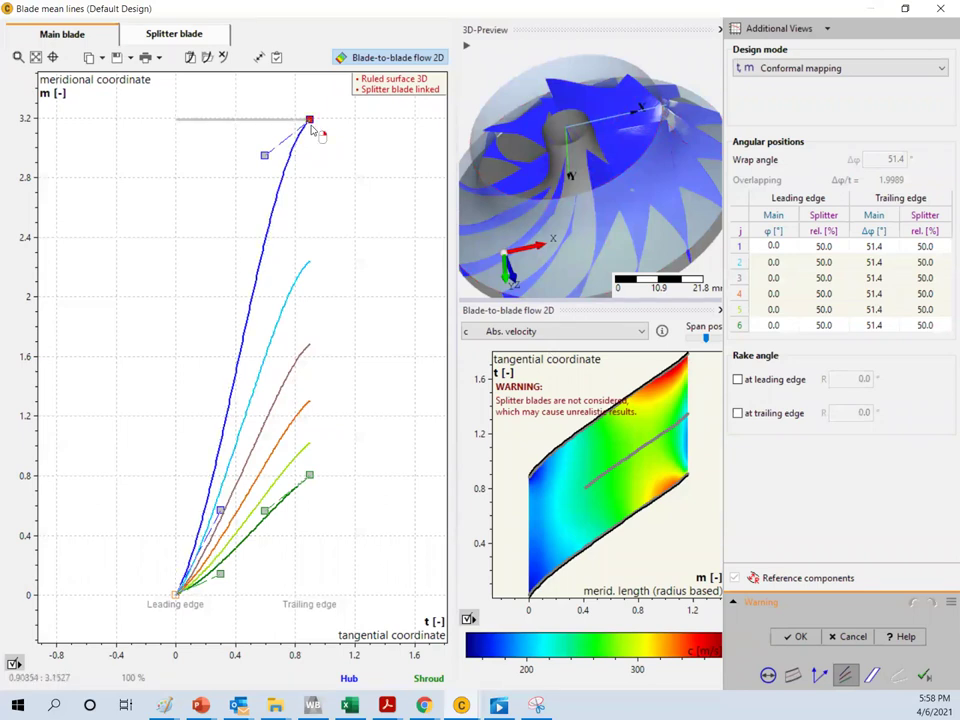
pyautogui.moveTo(316, 126); pyautogui.dragTo(386, 221)
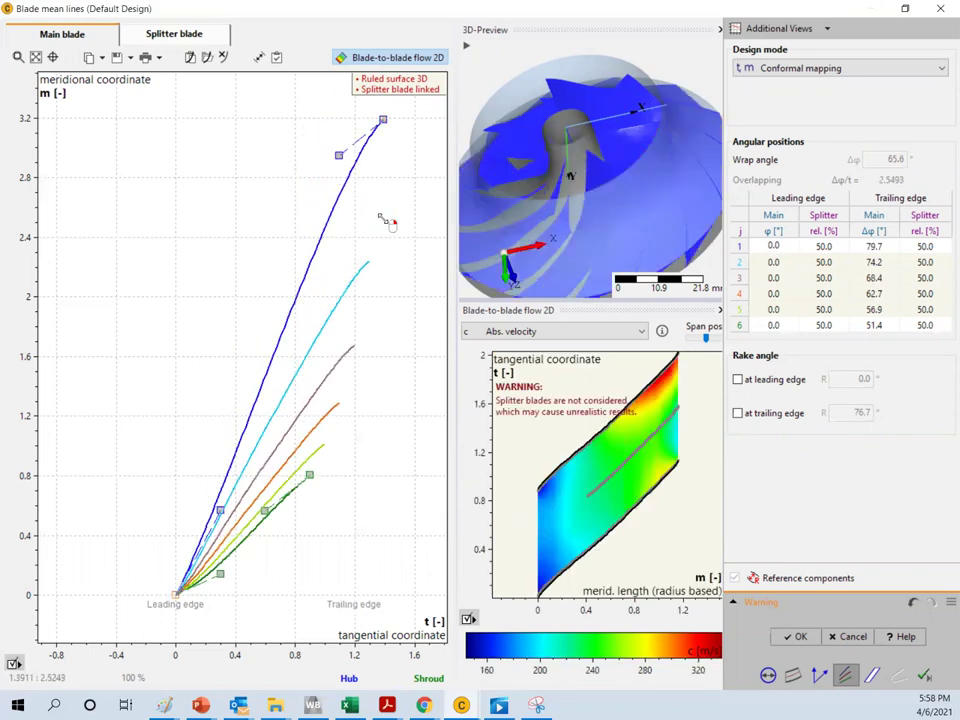
pyautogui.moveTo(383, 120); pyautogui.dragTo(334, 121)
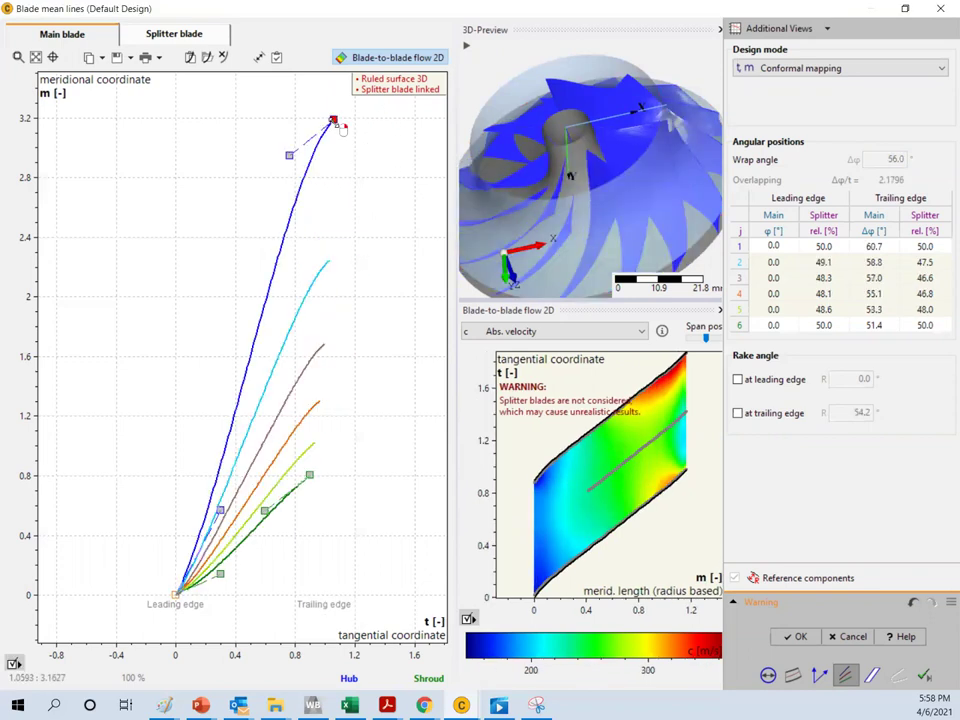
# Add the x,y frontal view of the blades and accept the mean lines
pyautogui.click(818, 32)
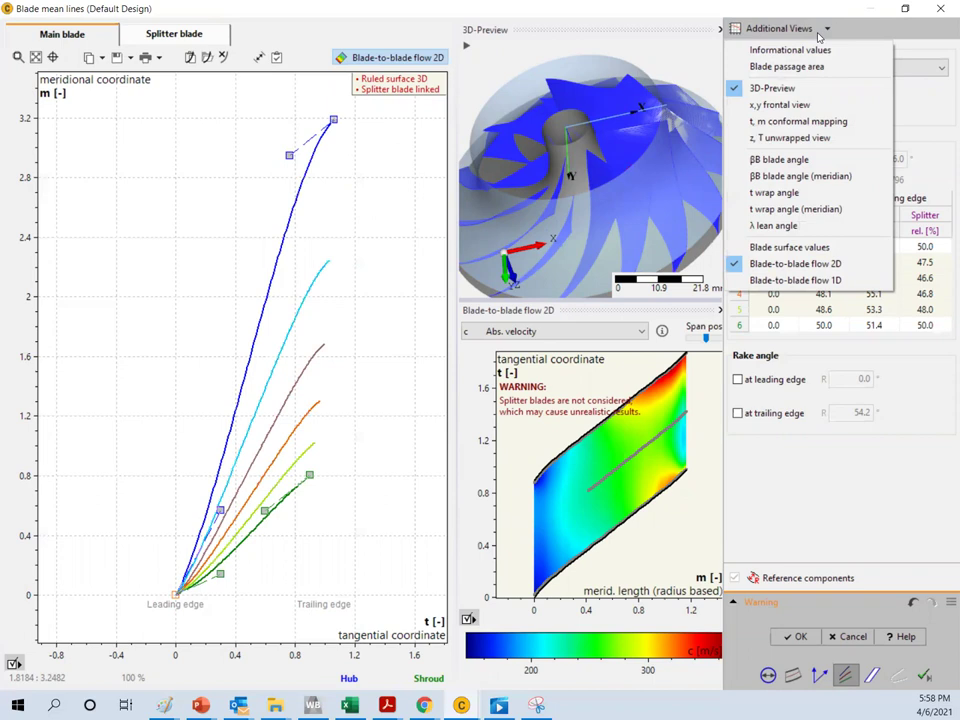
pyautogui.click(785, 104)
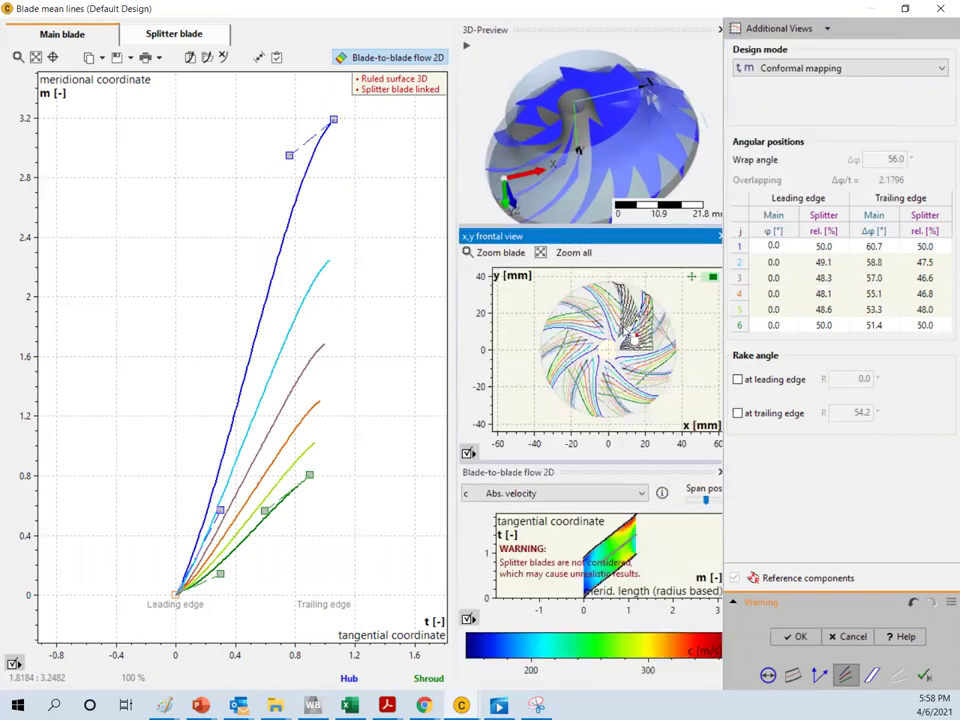
pyautogui.scroll(3, 625, 340)
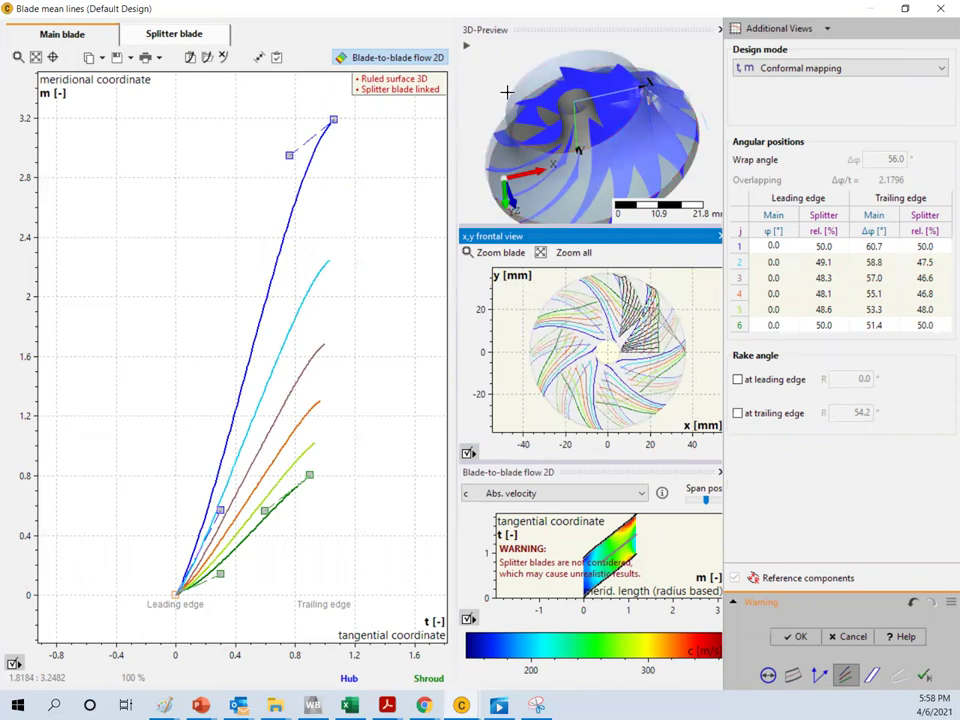
pyautogui.click(860, 678)
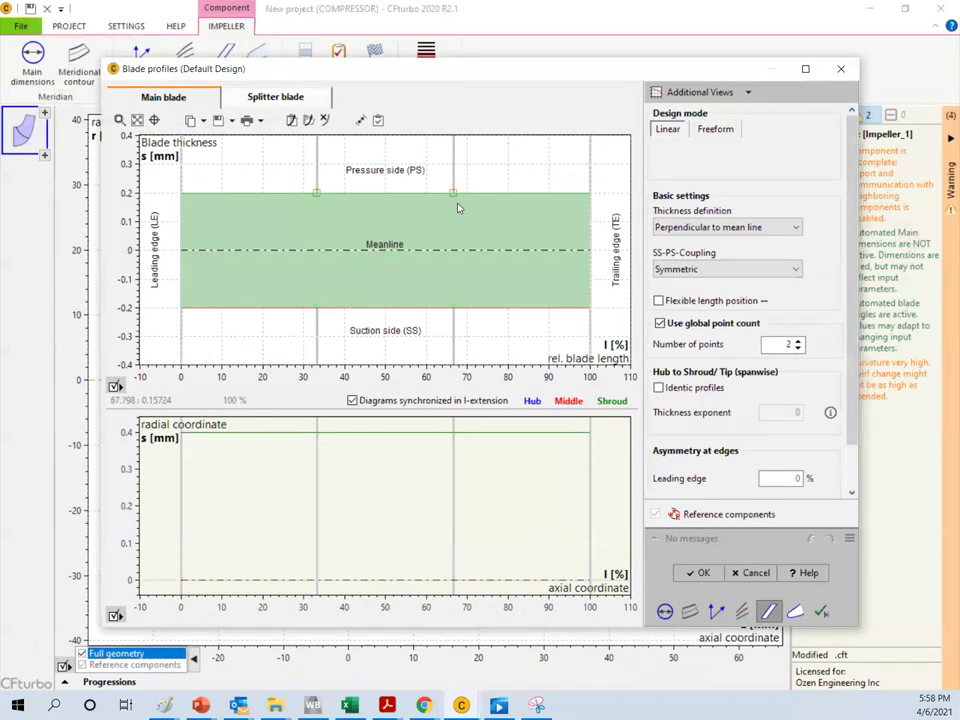
# Thicken the main blade at 67% of its length and check the splitter blade's thickness profile
pyautogui.moveTo(453, 195)
pyautogui.mouseDown()
pyautogui.moveTo(455, 208)
pyautogui.moveTo(453, 178)
pyautogui.mouseUp()
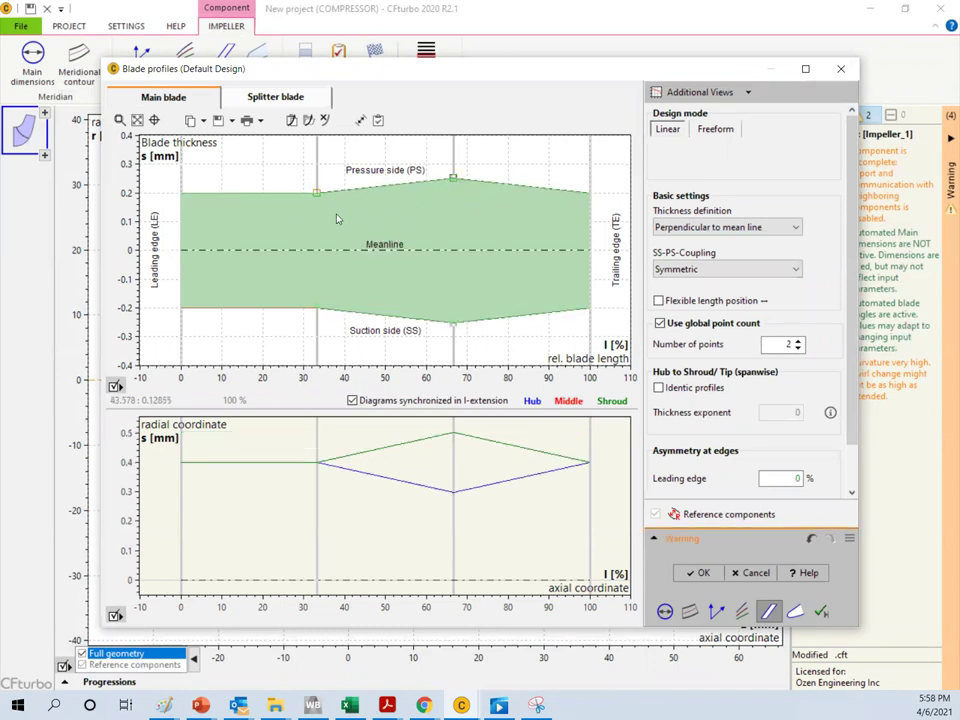
pyautogui.rightClick(282, 242)
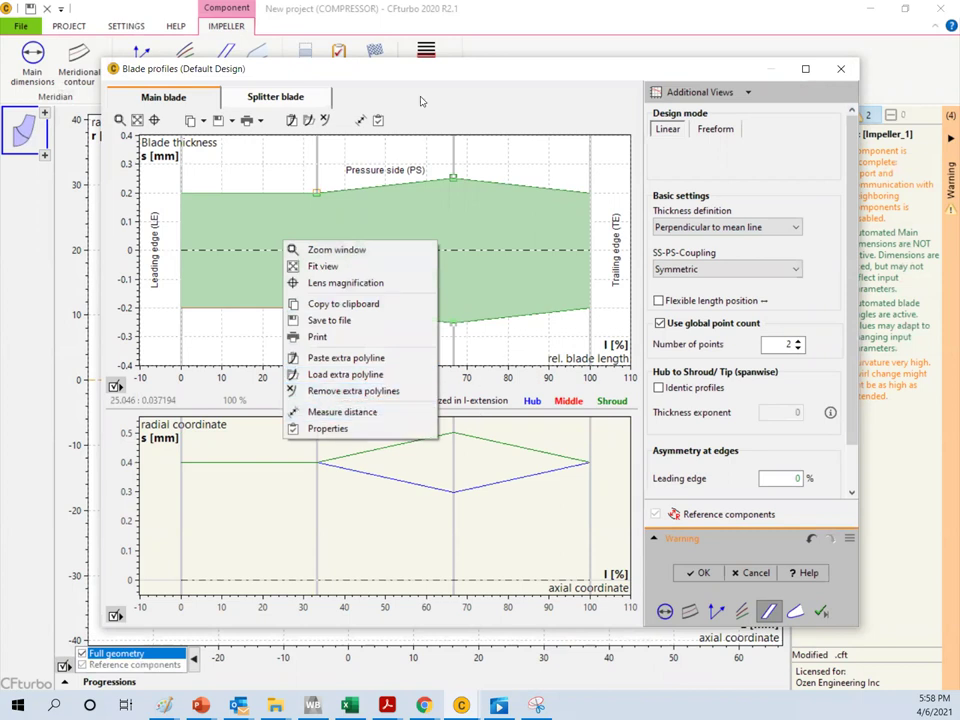
pyautogui.press('Escape')
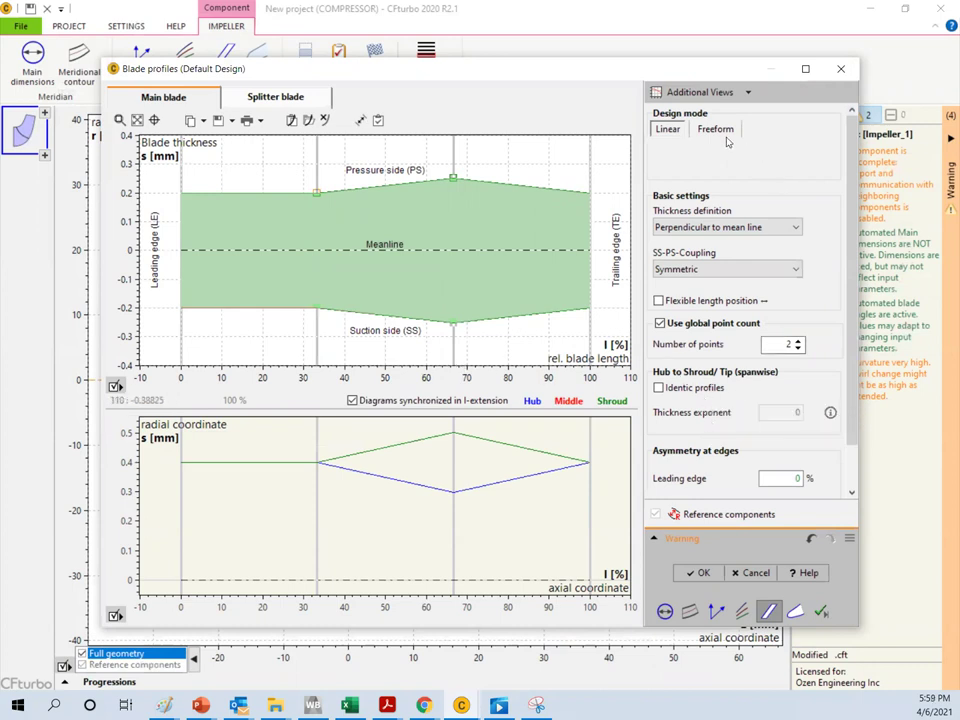
pyautogui.click(287, 97)
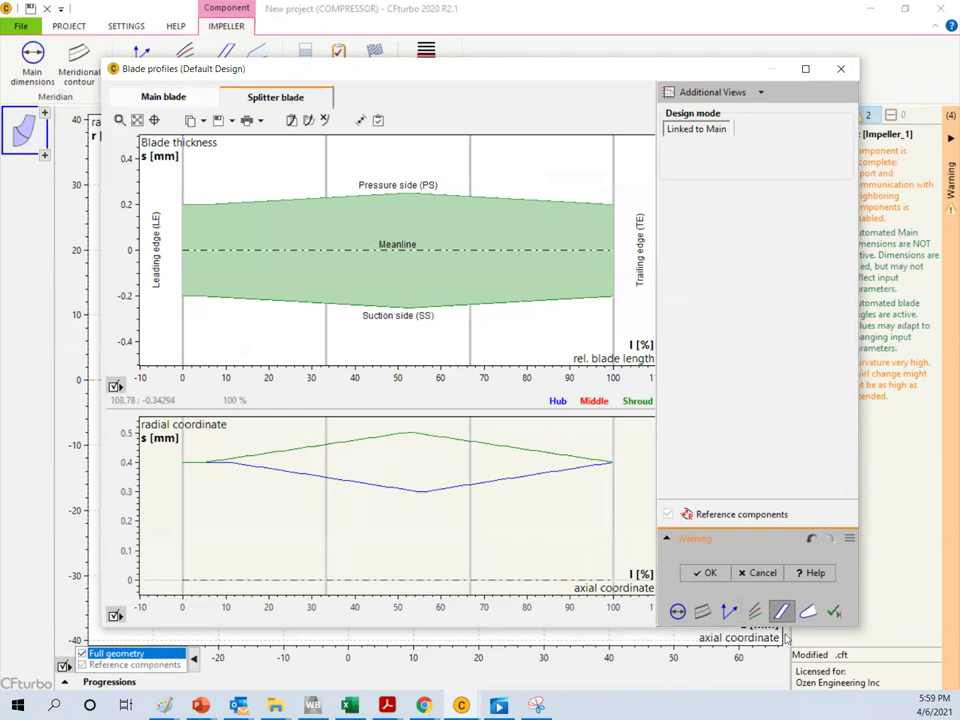
# Accept the blade profiles, review the trailing-edge and splitter edge shapes, and accept the elliptical blade edges
pyautogui.click(808, 613)
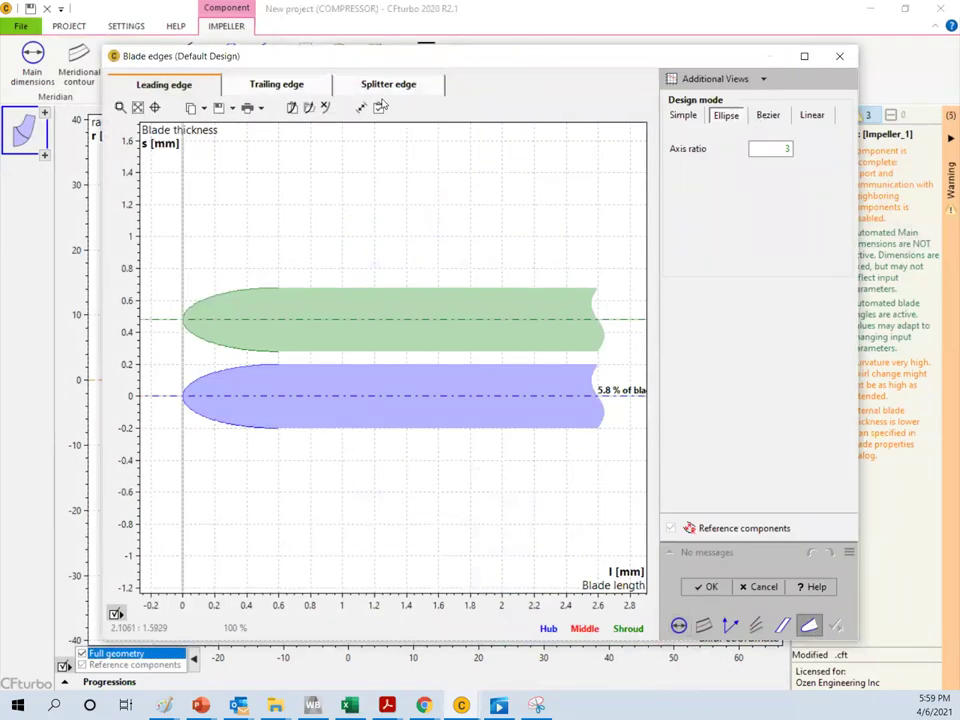
pyautogui.click(282, 86)
pyautogui.click(381, 88)
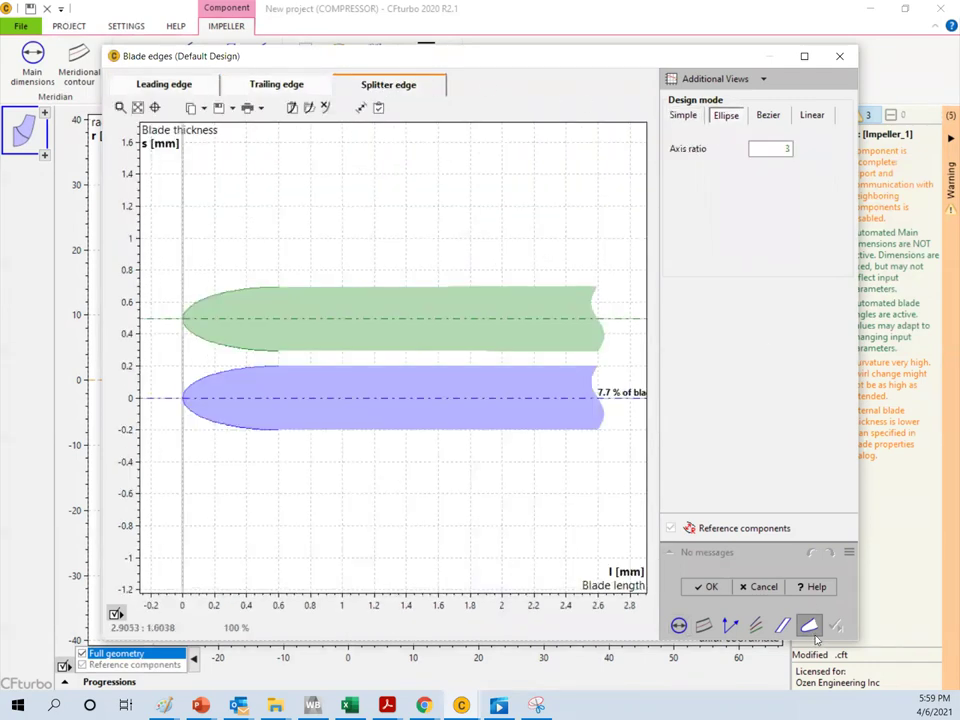
pyautogui.click(705, 586)
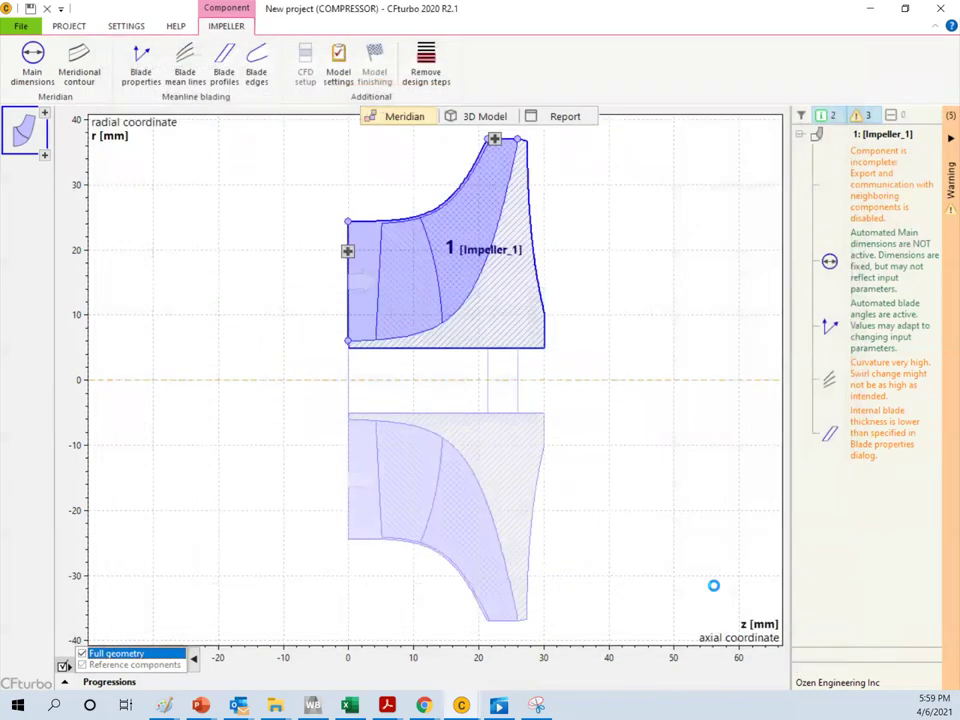
pyautogui.moveTo(436, 273)
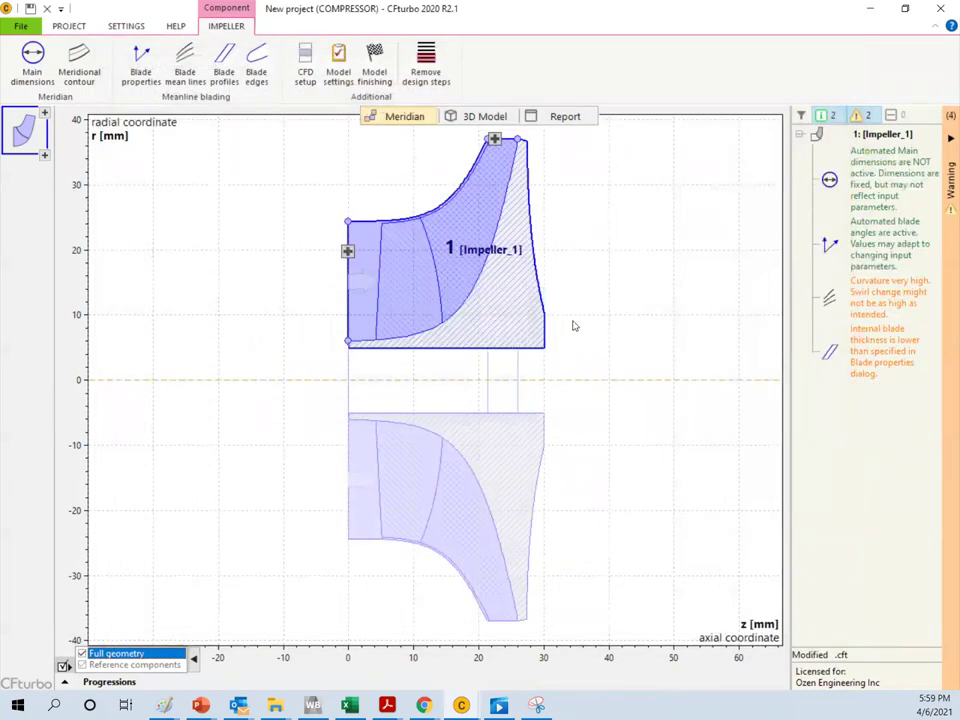
# View the finished impeller as a 3D model, then return to the meridian view and project functions
pyautogui.click(484, 116)
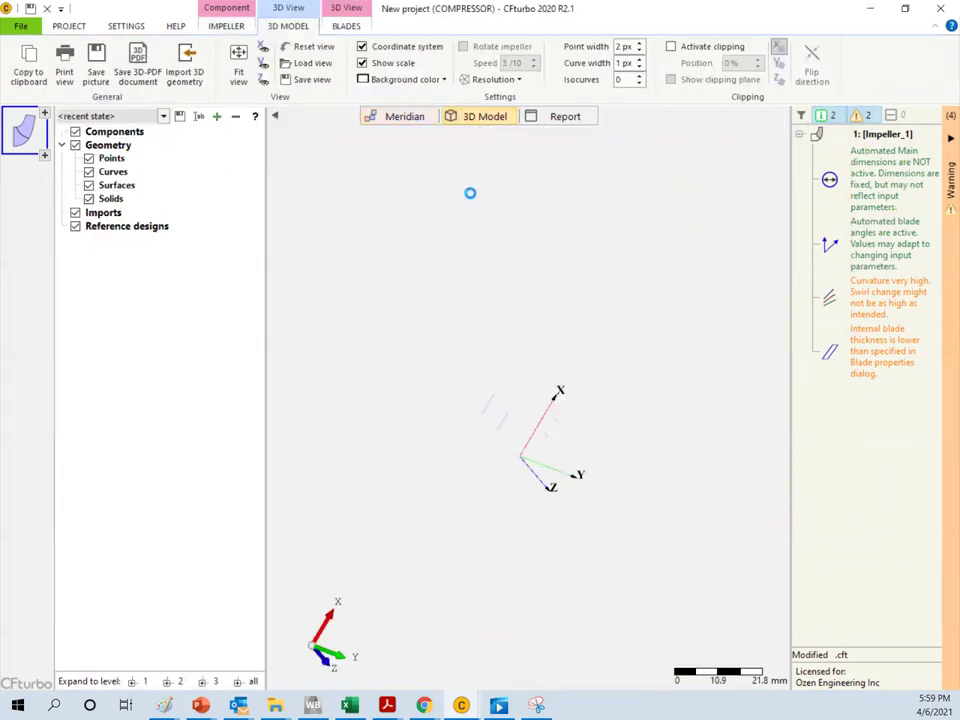
pyautogui.scroll(2, 568, 422)
pyautogui.scroll(-5, 520, 445)
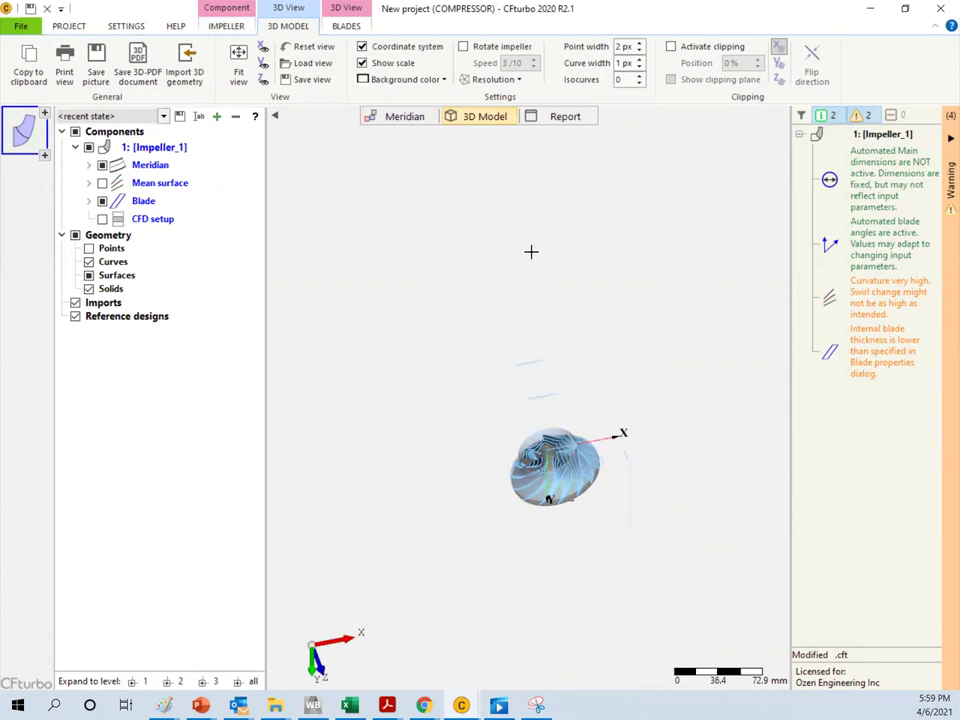
pyautogui.click(393, 118)
pyautogui.moveTo(505, 255)
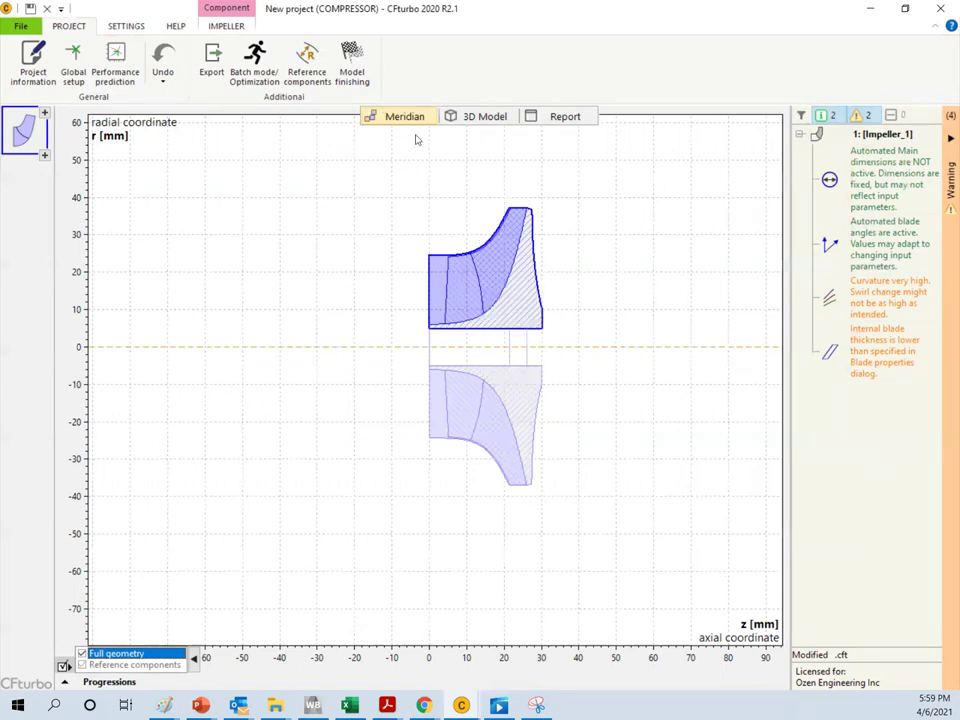
pyautogui.click(120, 27)
pyautogui.click(66, 26)
# Add a new stator to the project as a radial diffuser
pyautogui.click(44, 156)
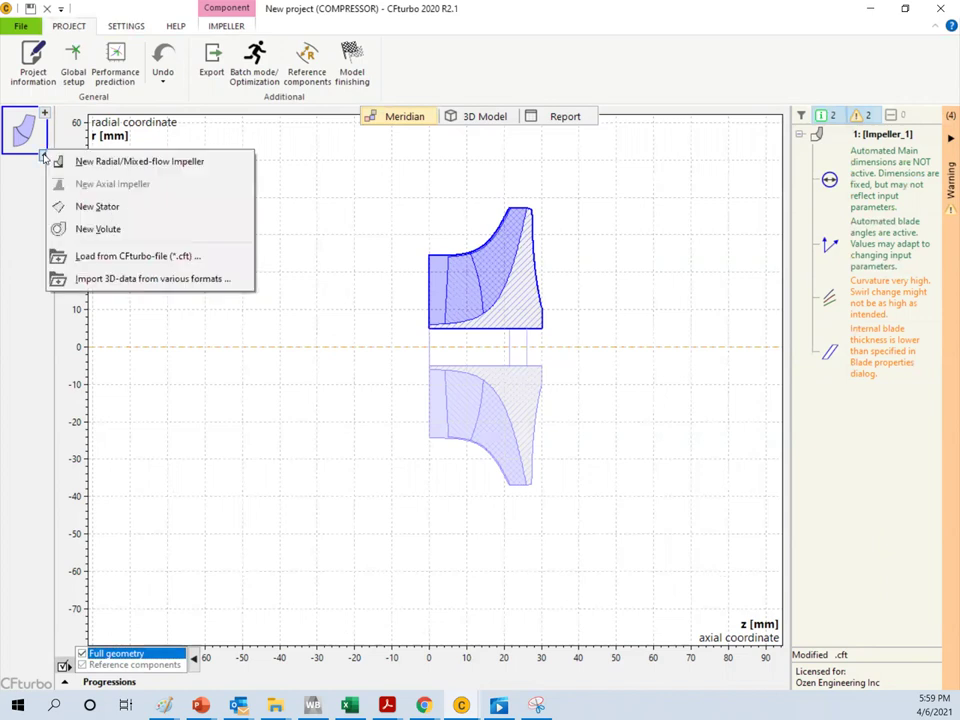
pyautogui.click(98, 206)
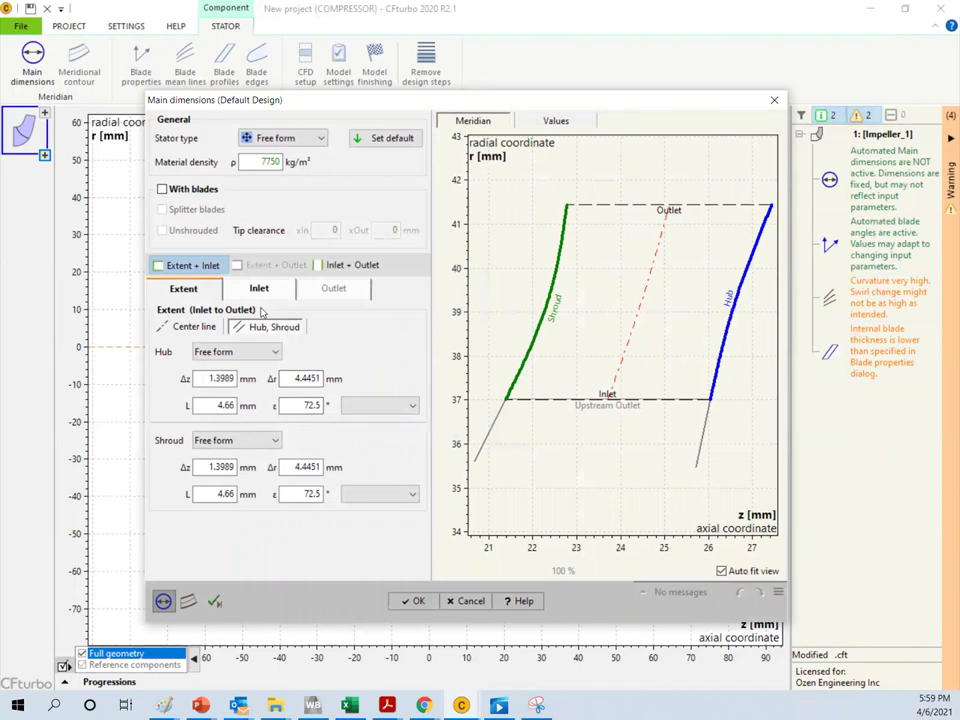
pyautogui.click(286, 139)
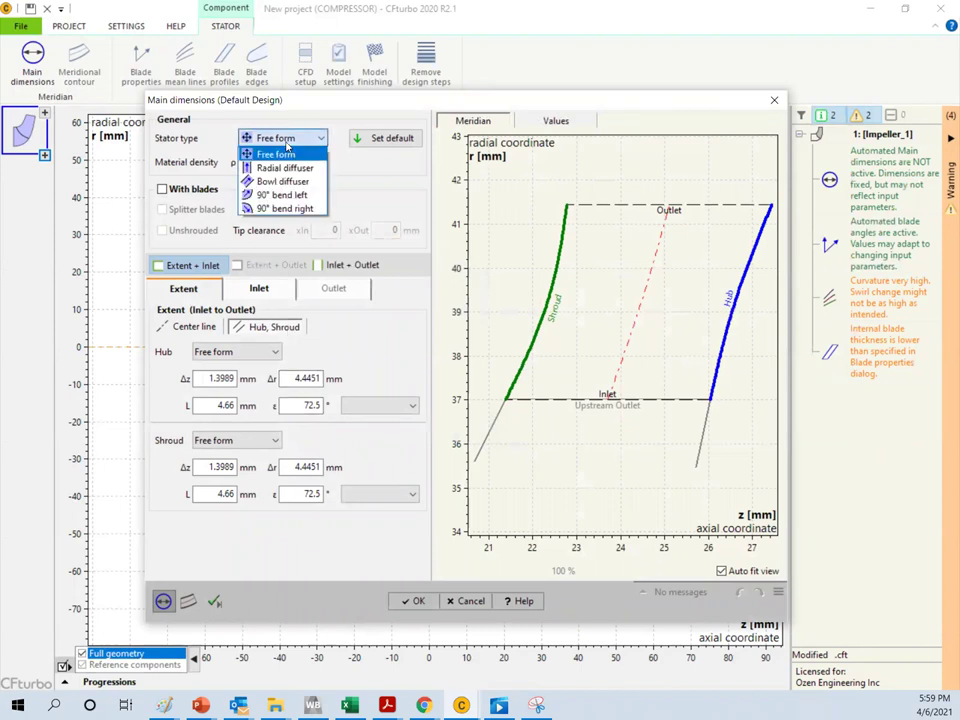
pyautogui.click(289, 167)
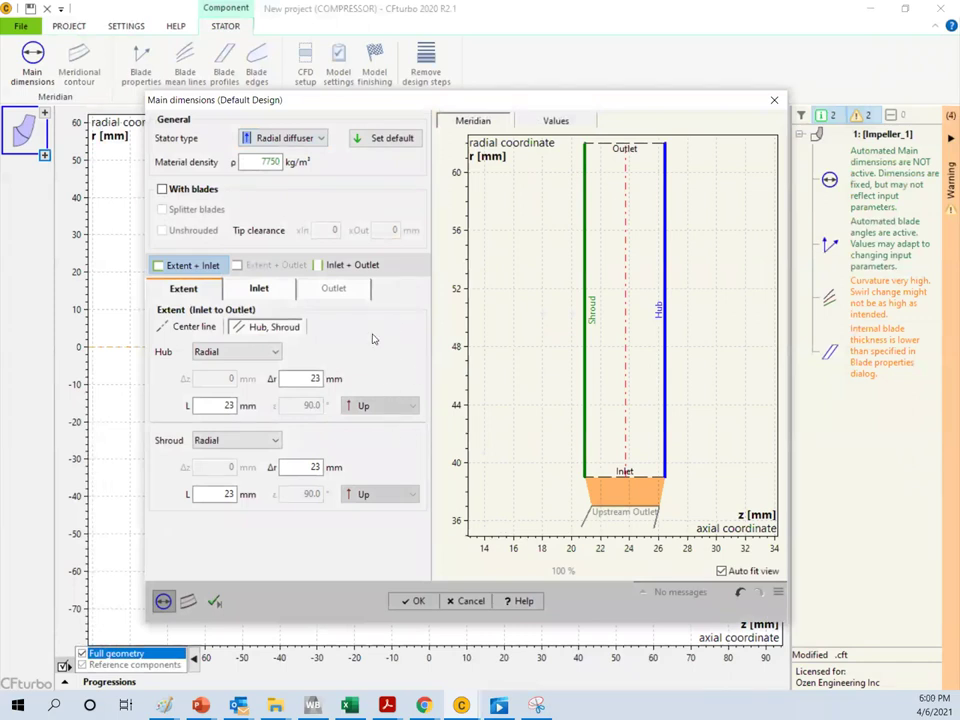
# Set the diffuser's hub and shroud outlet radii to 60, then accept its dimensions and meridional contour
pyautogui.click(265, 292)
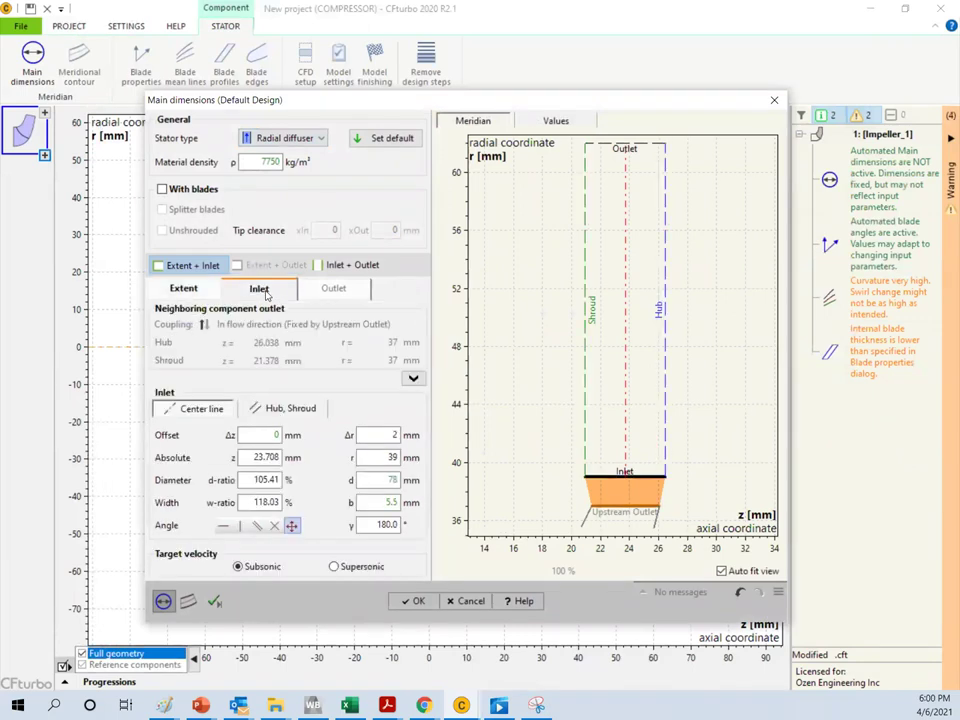
pyautogui.click(190, 289)
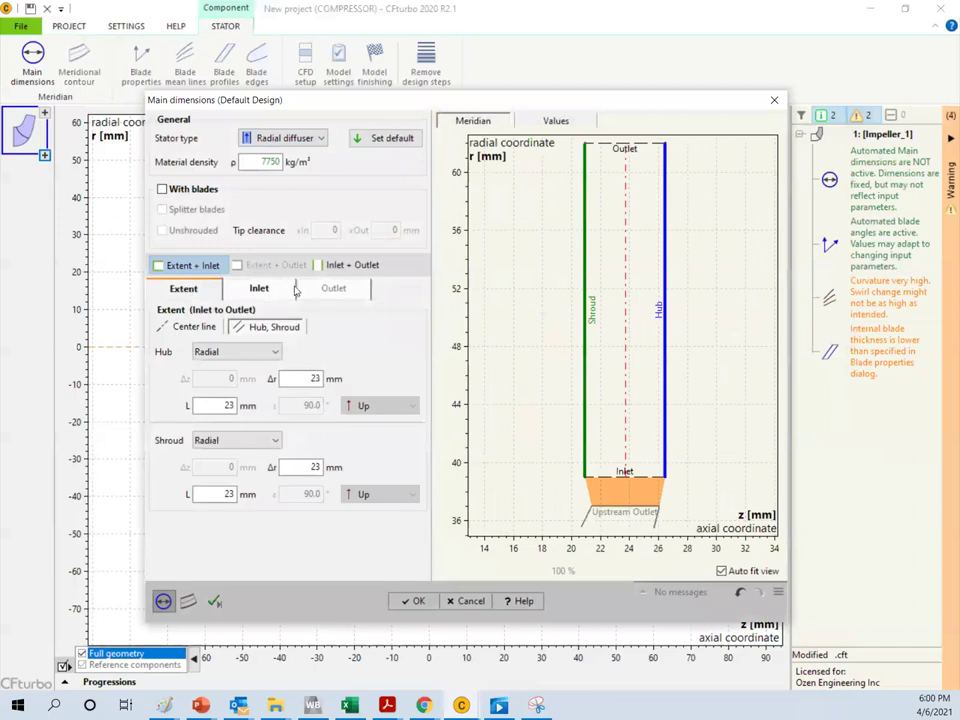
pyautogui.click(259, 289)
pyautogui.click(336, 289)
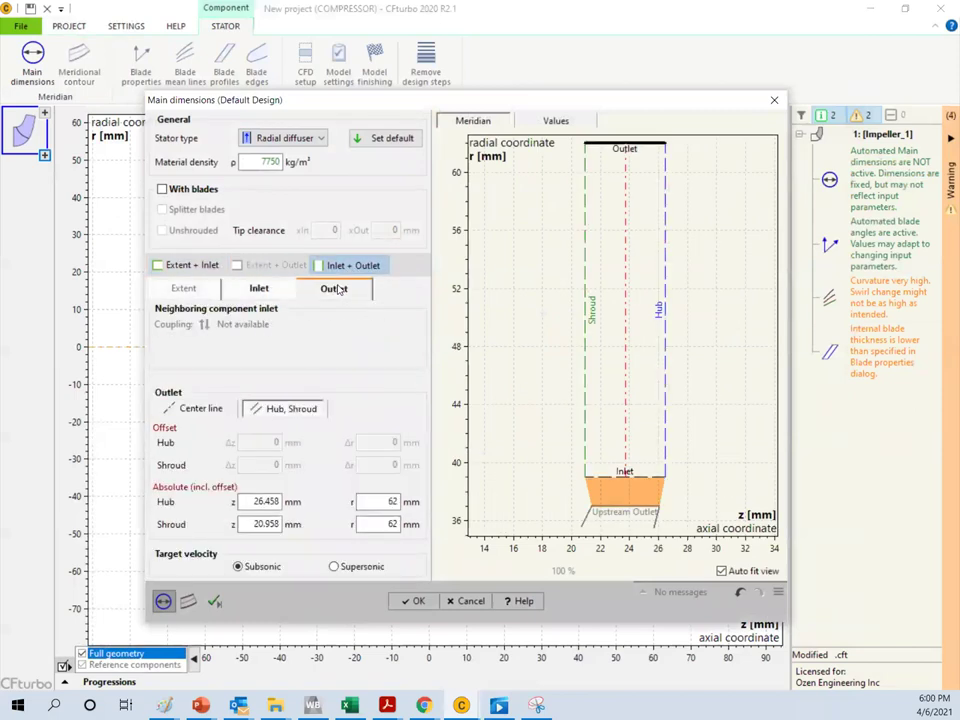
pyautogui.doubleClick(391, 501)
pyautogui.write('60')
pyautogui.doubleClick(391, 524)
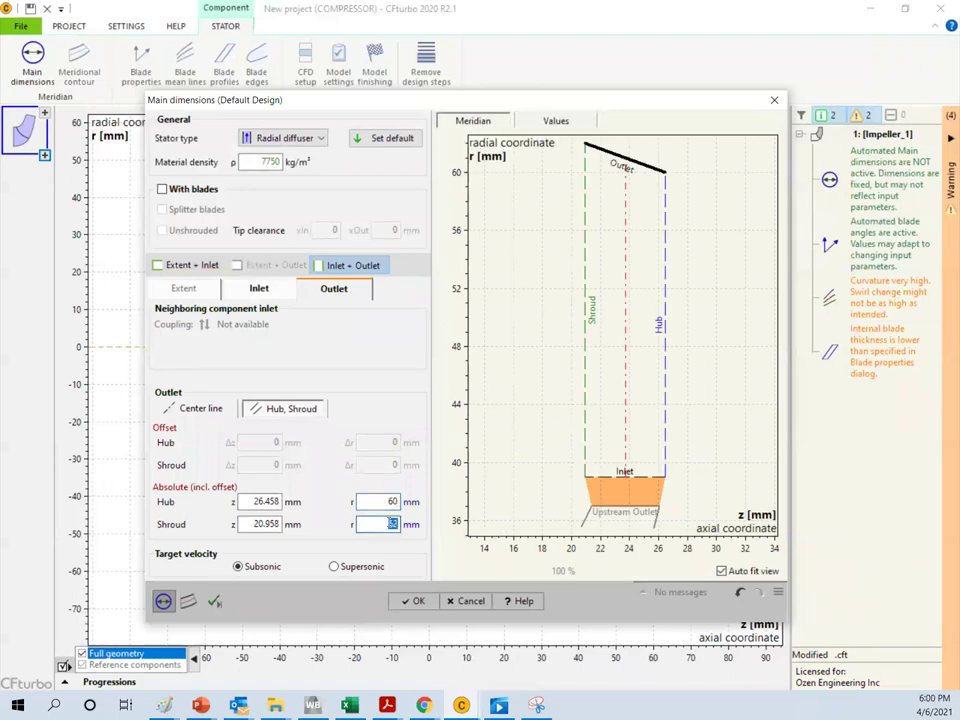
pyautogui.write('60')
pyautogui.click(380, 501)
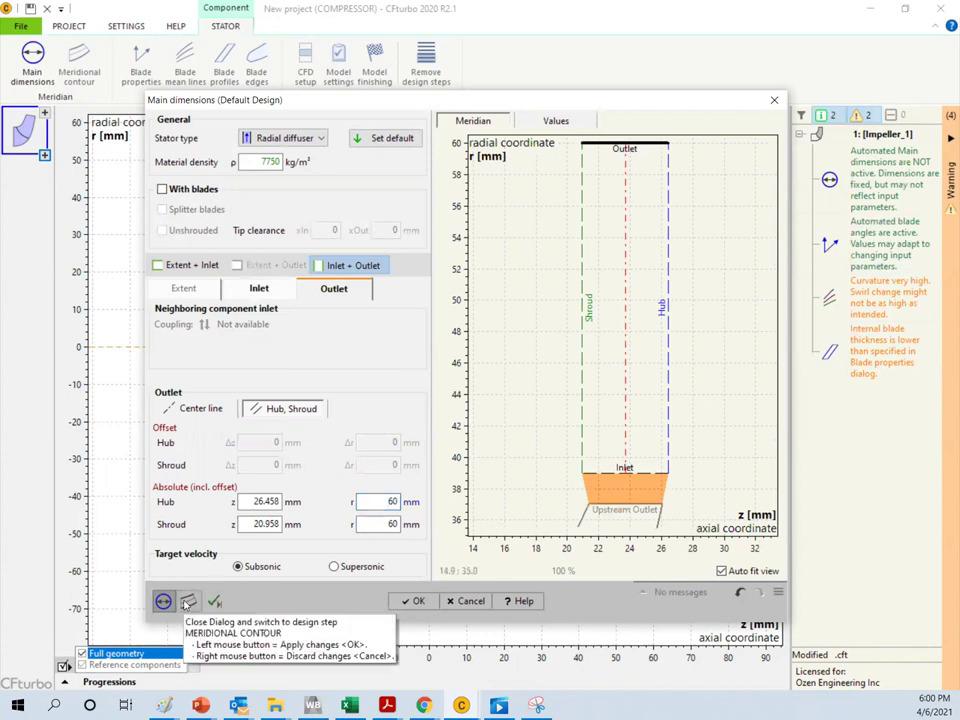
pyautogui.click(187, 601)
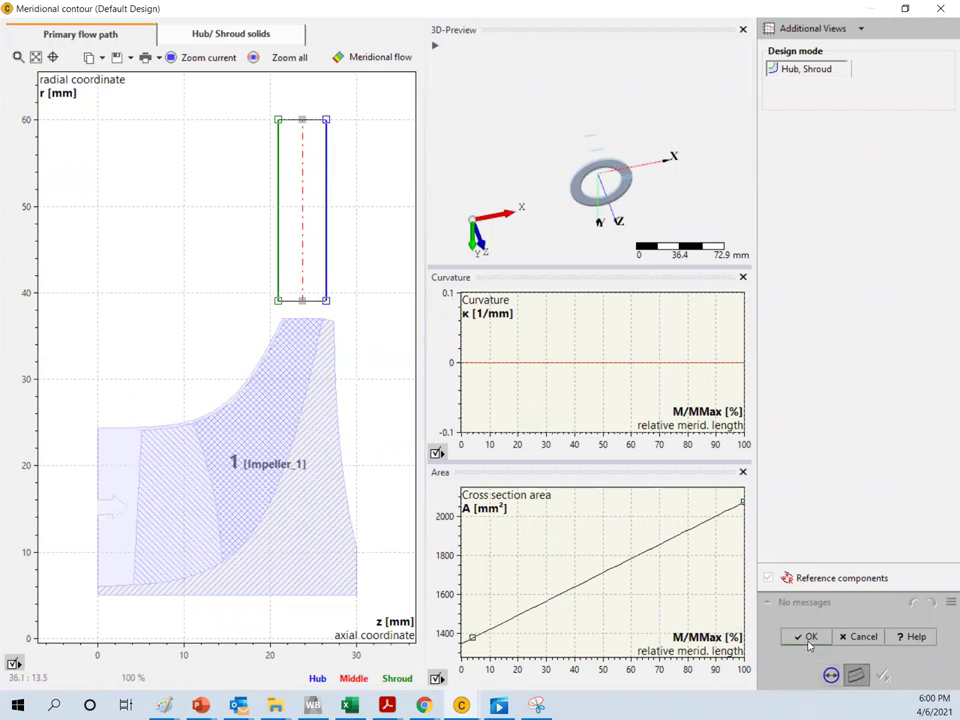
pyautogui.click(808, 637)
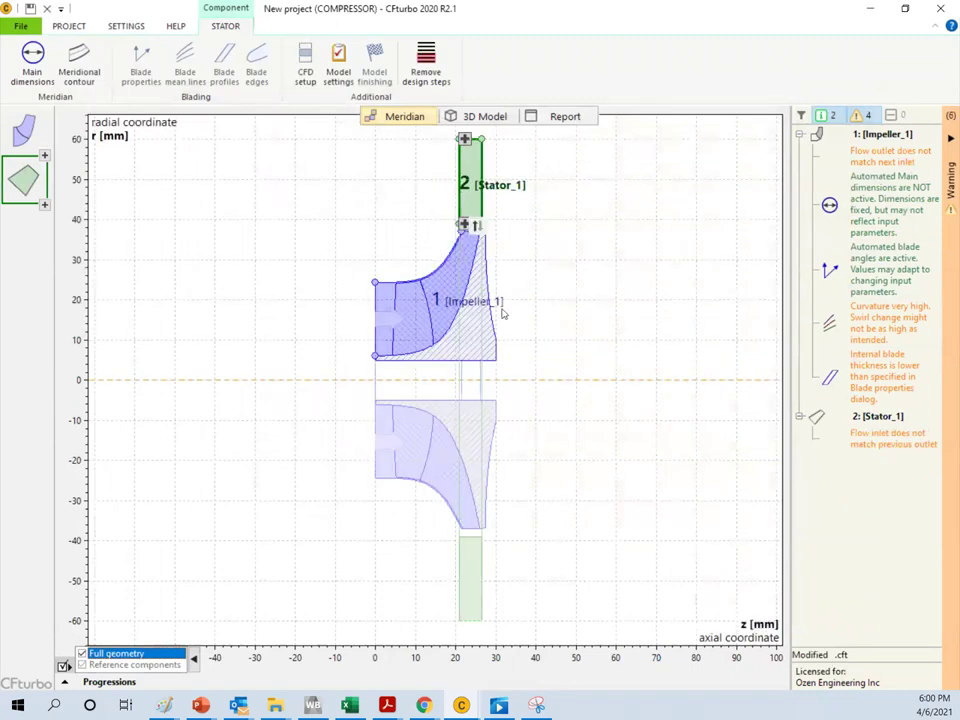
# Add Volute_1 after the stator and accept its inlet setup with the 120 mm spiral inlet
pyautogui.click(466, 142)
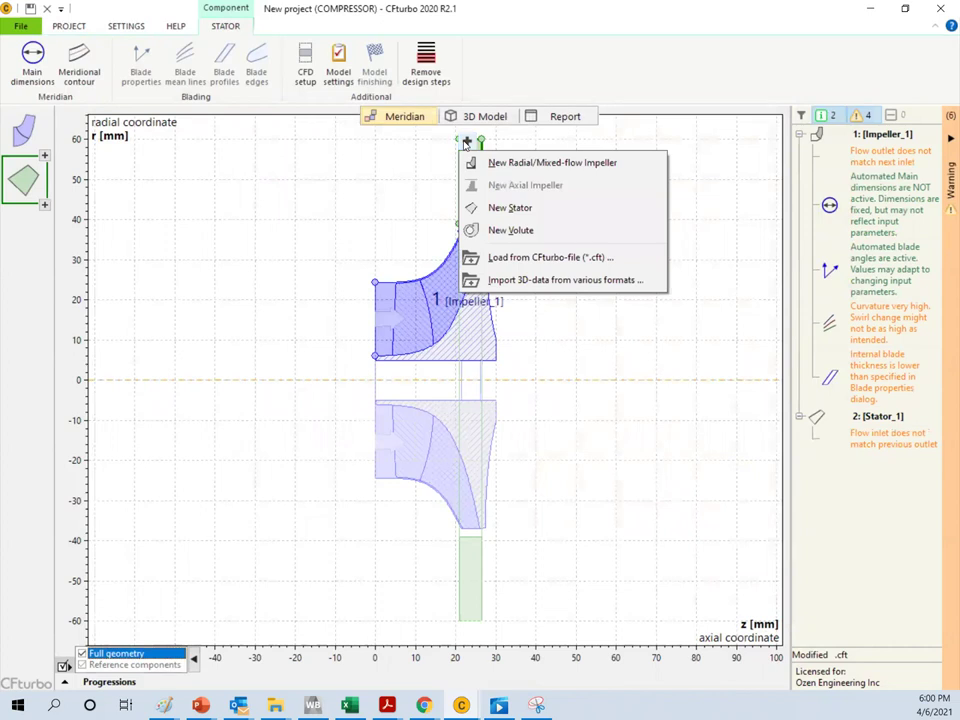
pyautogui.click(500, 230)
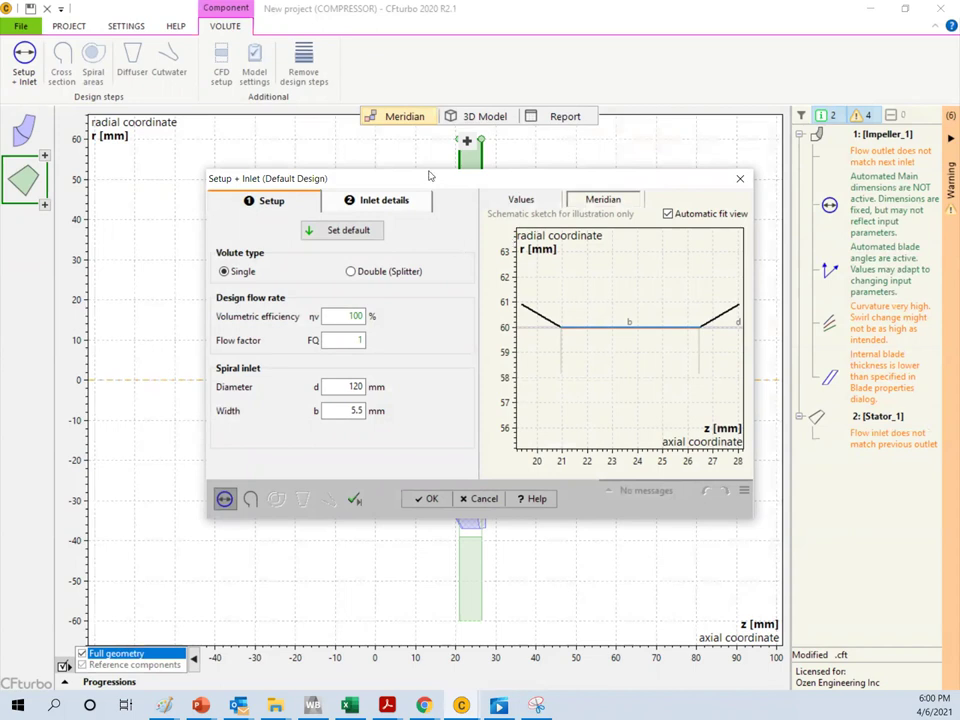
pyautogui.moveTo(419, 190)
pyautogui.mouseDown()
pyautogui.moveTo(423, 229)
pyautogui.moveTo(404, 199)
pyautogui.mouseUp()
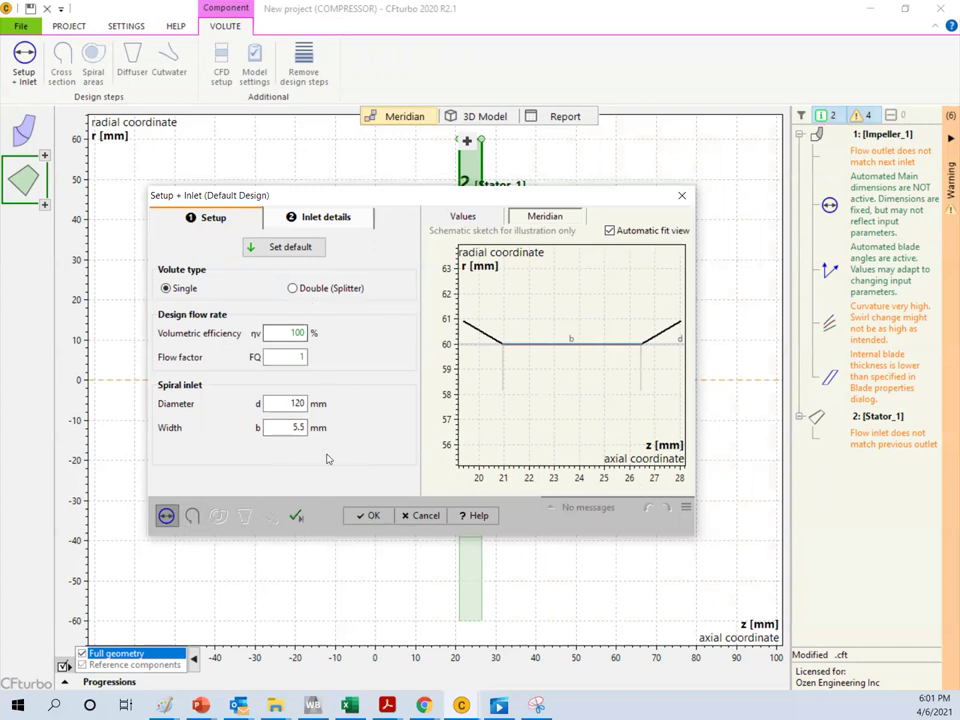
pyautogui.click(193, 514)
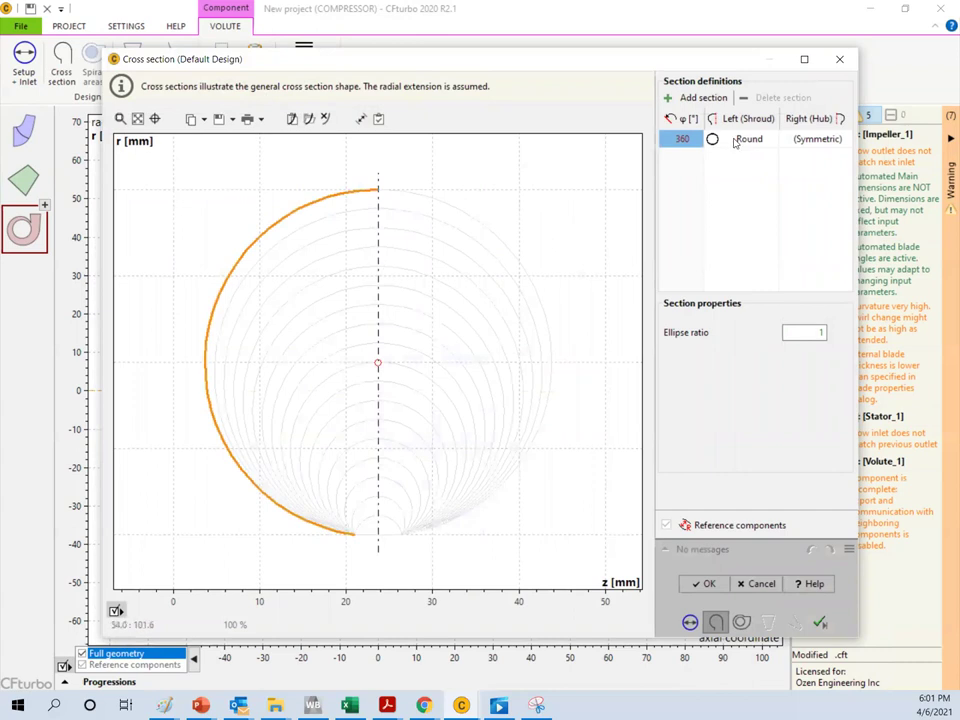
# Set the volute's hub-side cross-section shape to Radius Based and continue to spiral areas
pyautogui.click(810, 142)
pyautogui.click(810, 142)
pyautogui.click(810, 175)
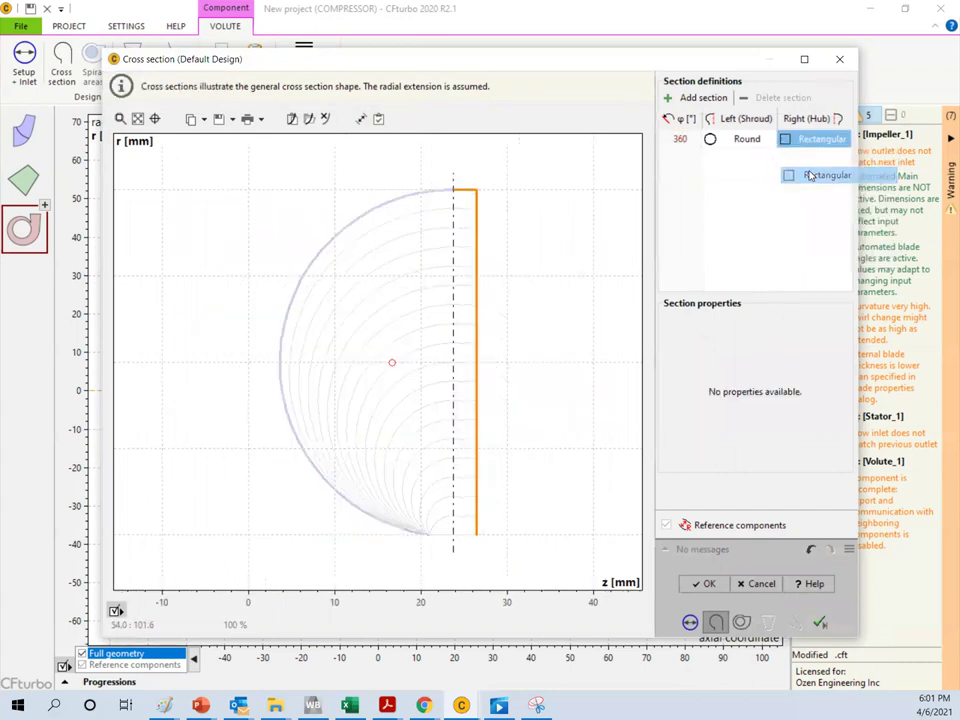
pyautogui.click(810, 139)
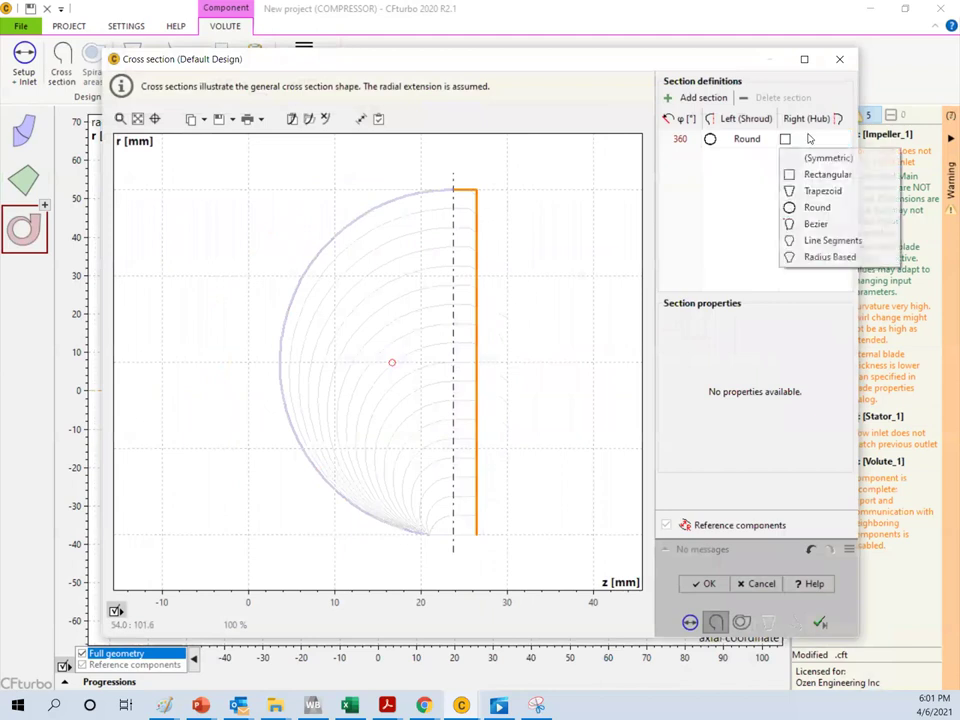
pyautogui.click(840, 258)
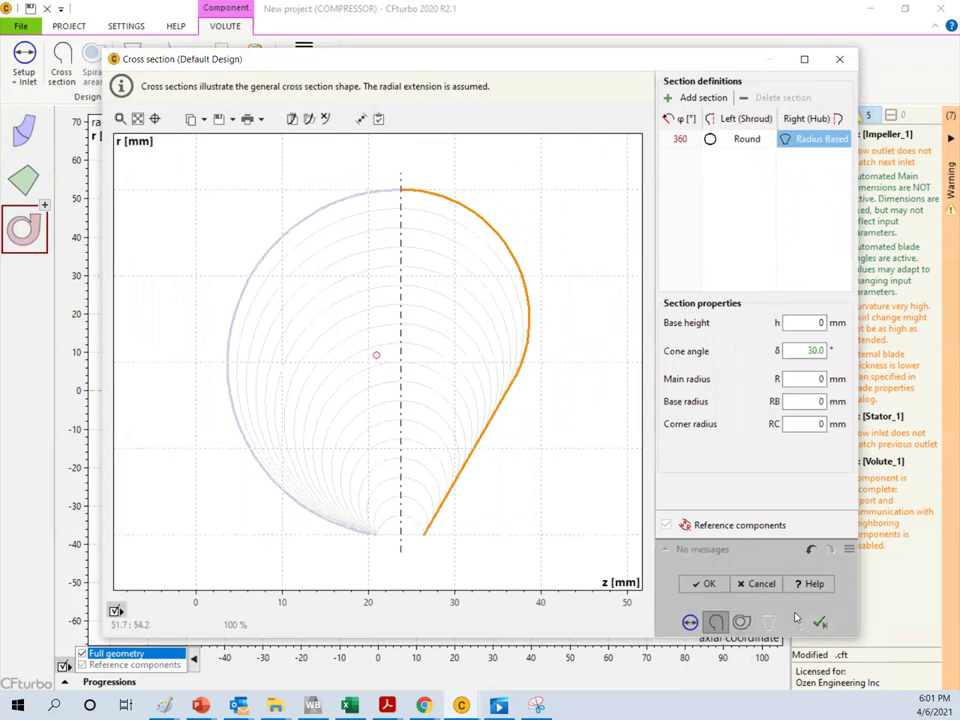
pyautogui.click(741, 622)
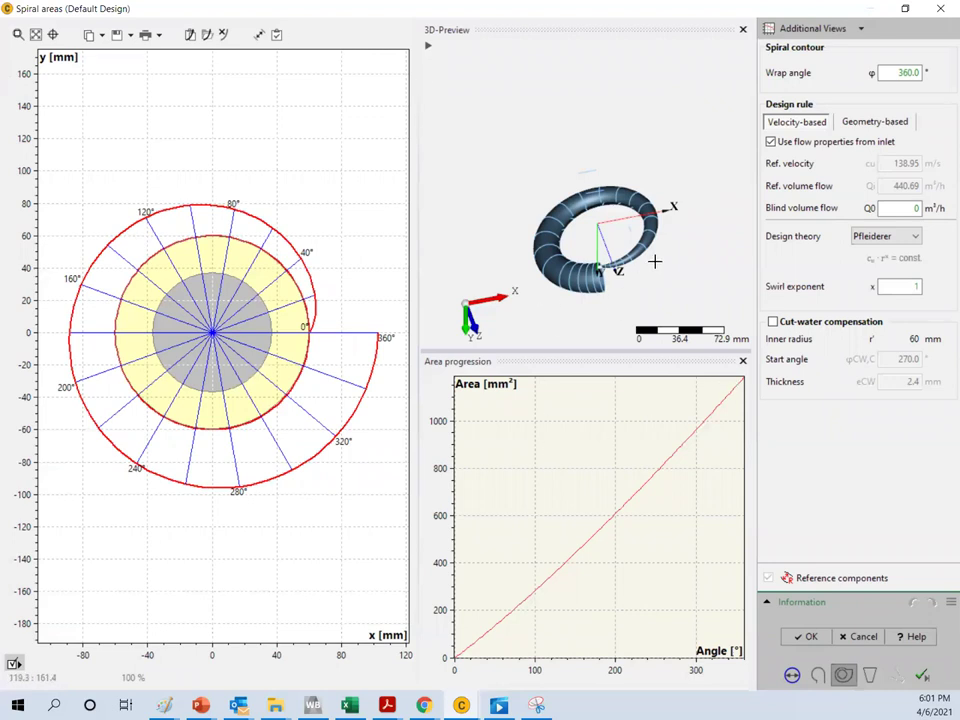
# Change the spiral areas design theory from Pfleiderer to Stepanoff, giving ks 0.292
pyautogui.scroll(-5, 542, 156)
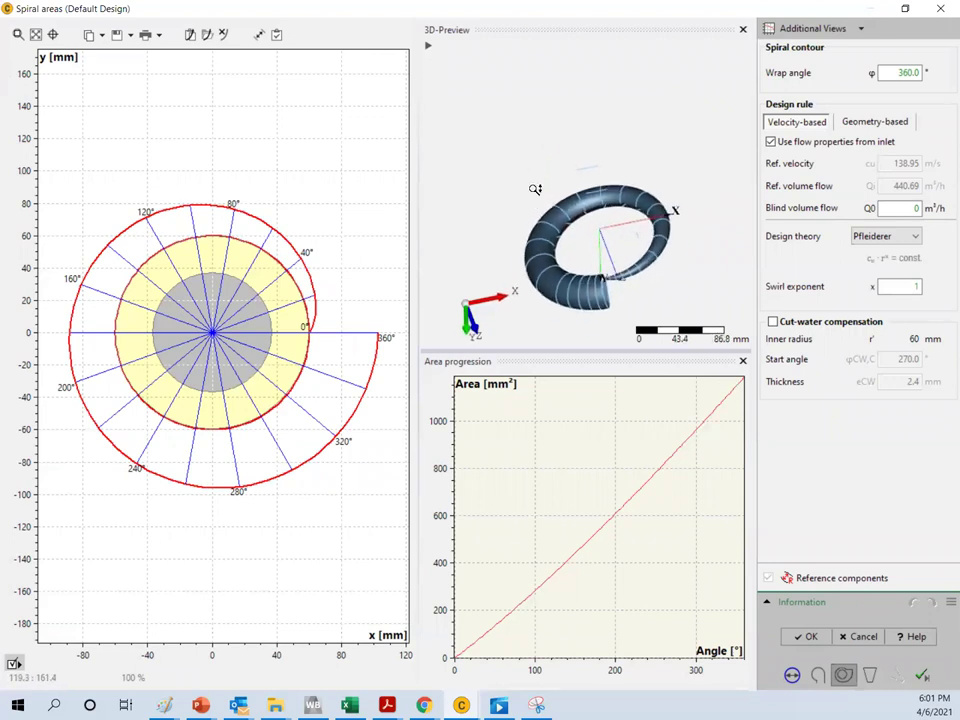
pyautogui.scroll(4, 594, 269)
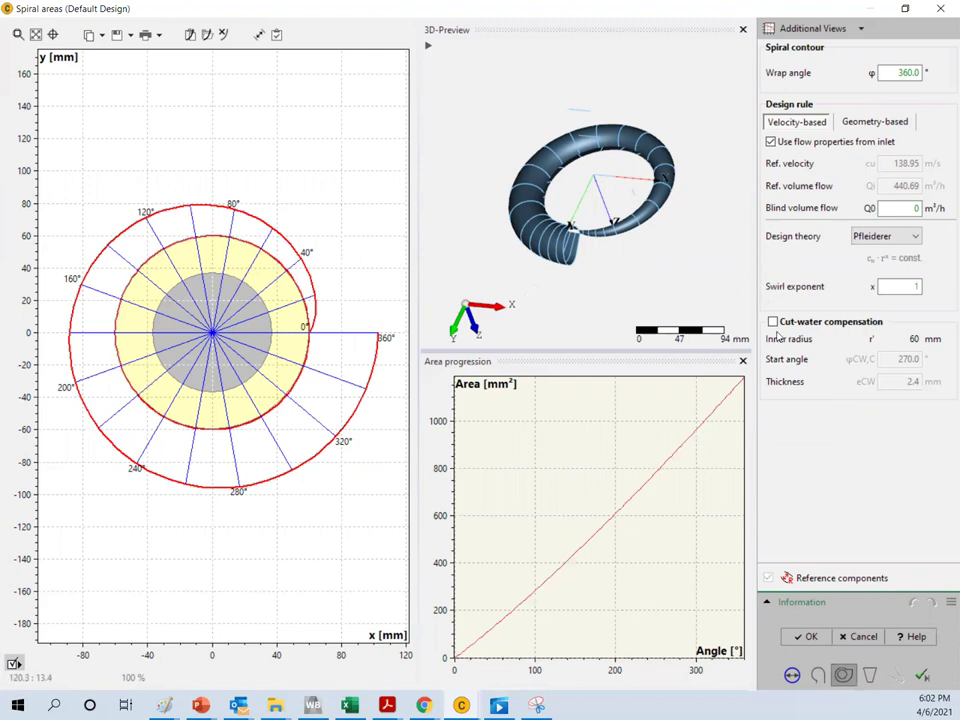
pyautogui.click(878, 237)
pyautogui.click(873, 267)
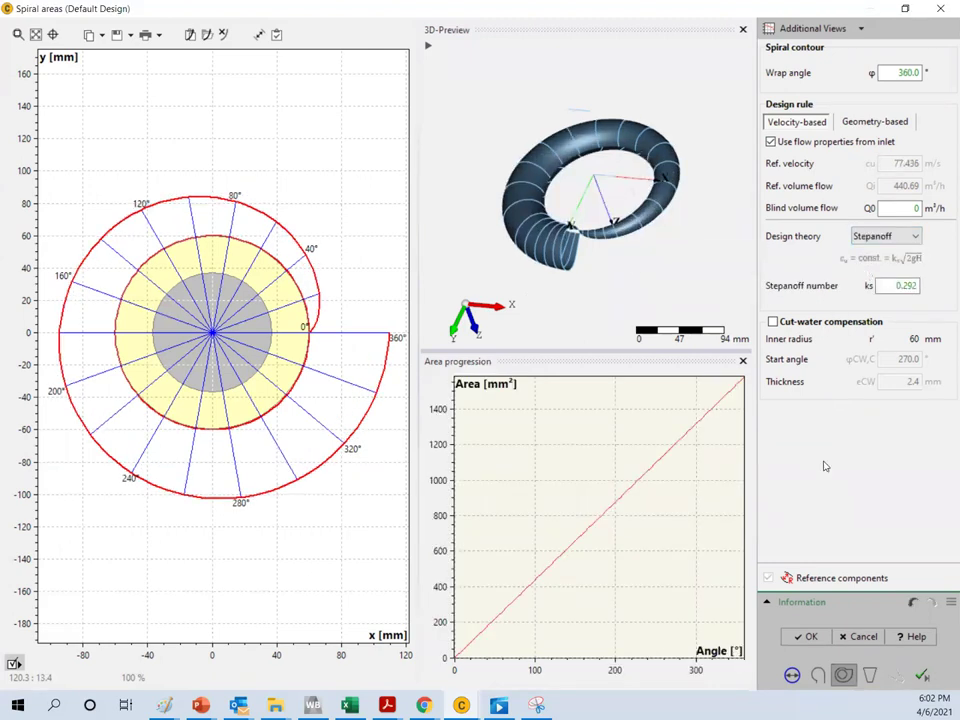
# Move on to the volute diffuser and set its height to 100 mm and end diameter to 60 mm
pyautogui.click(866, 676)
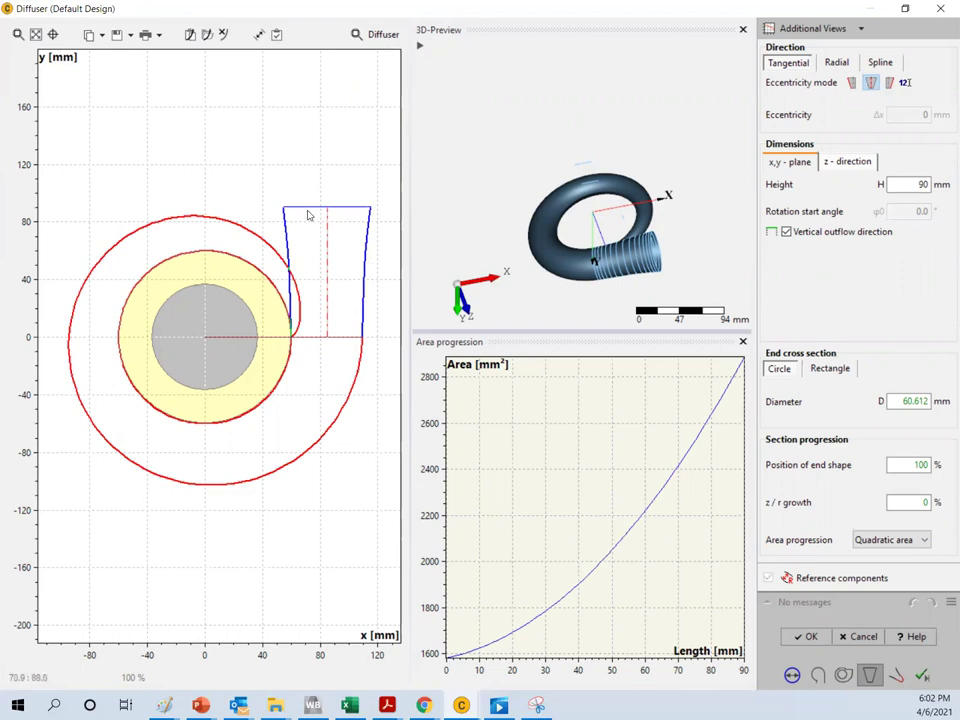
pyautogui.doubleClick(918, 184)
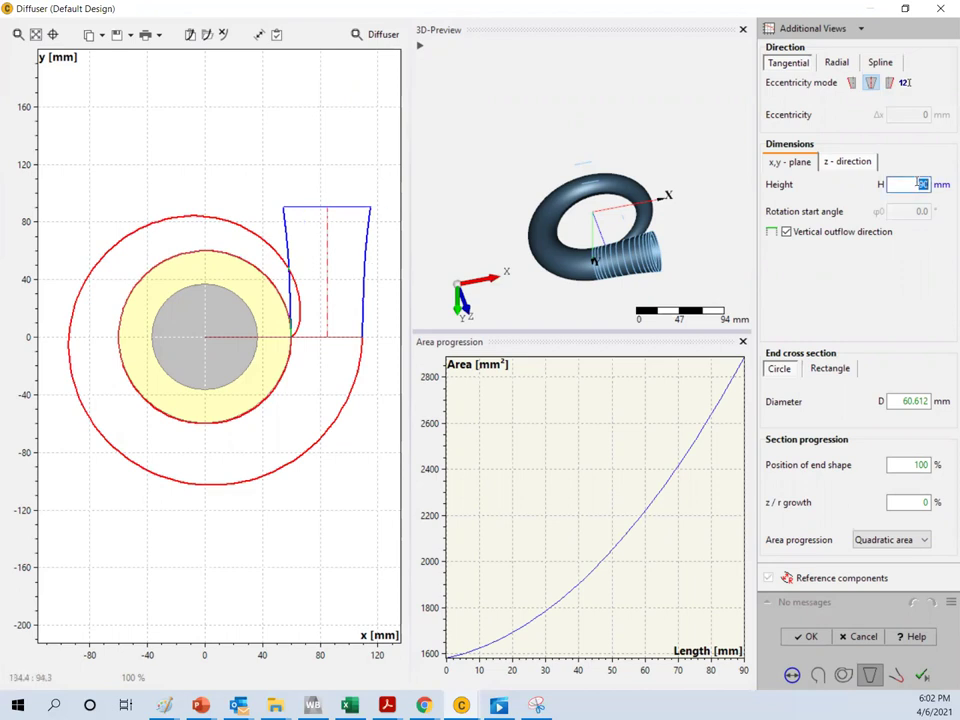
pyautogui.write('100')
pyautogui.press('Return')
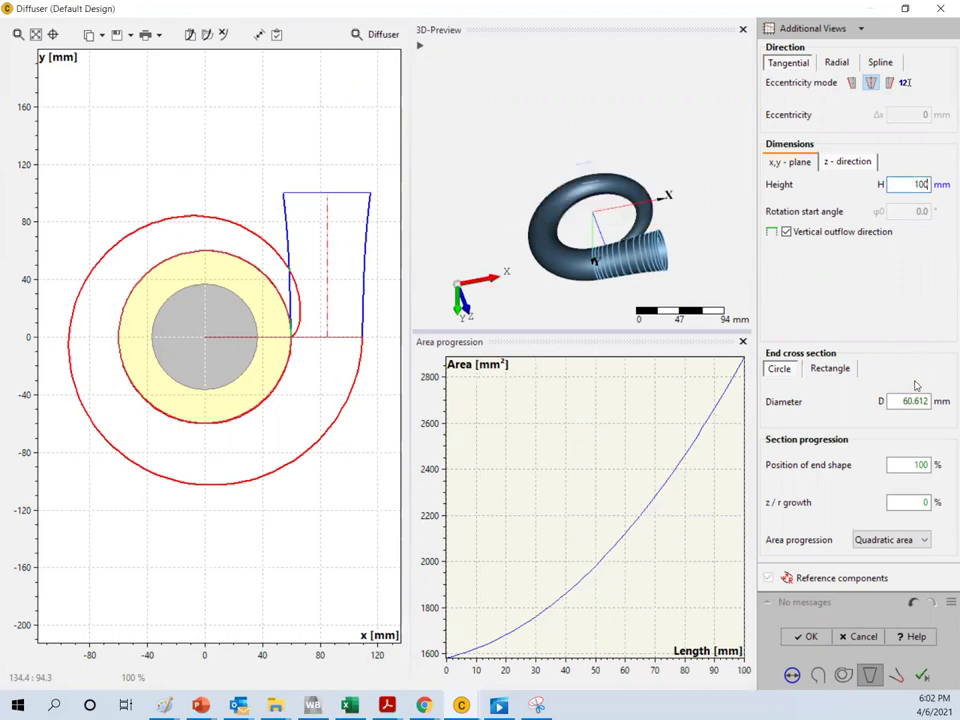
pyautogui.doubleClick(914, 400)
pyautogui.write('60')
pyautogui.press('Return')
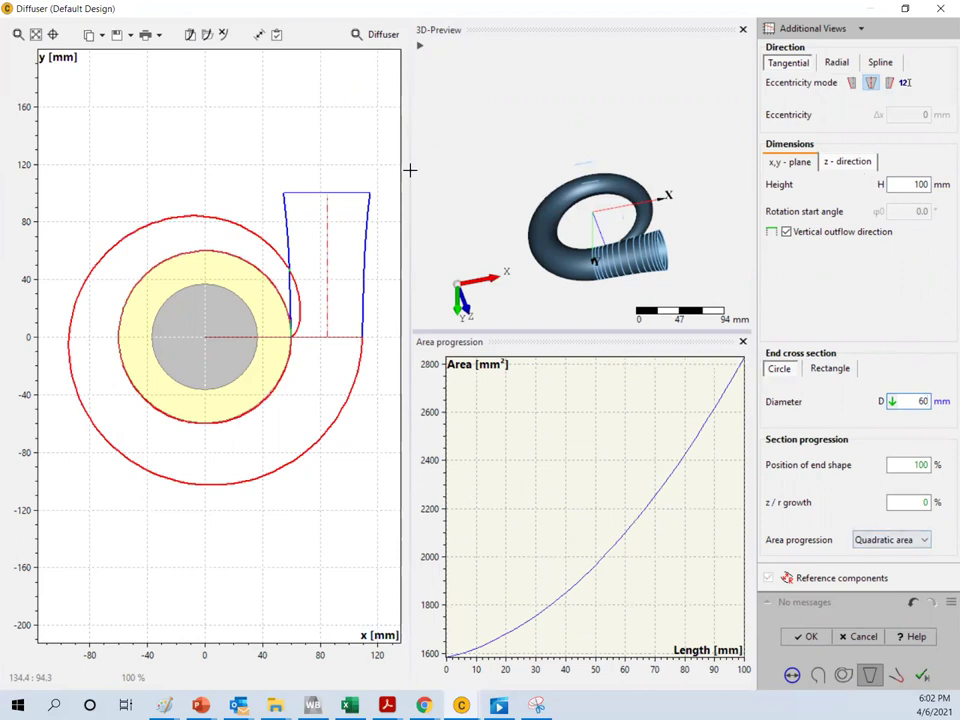
# Set the diffuser outlet direction to Radial after briefly trying a Spline path
pyautogui.click(836, 63)
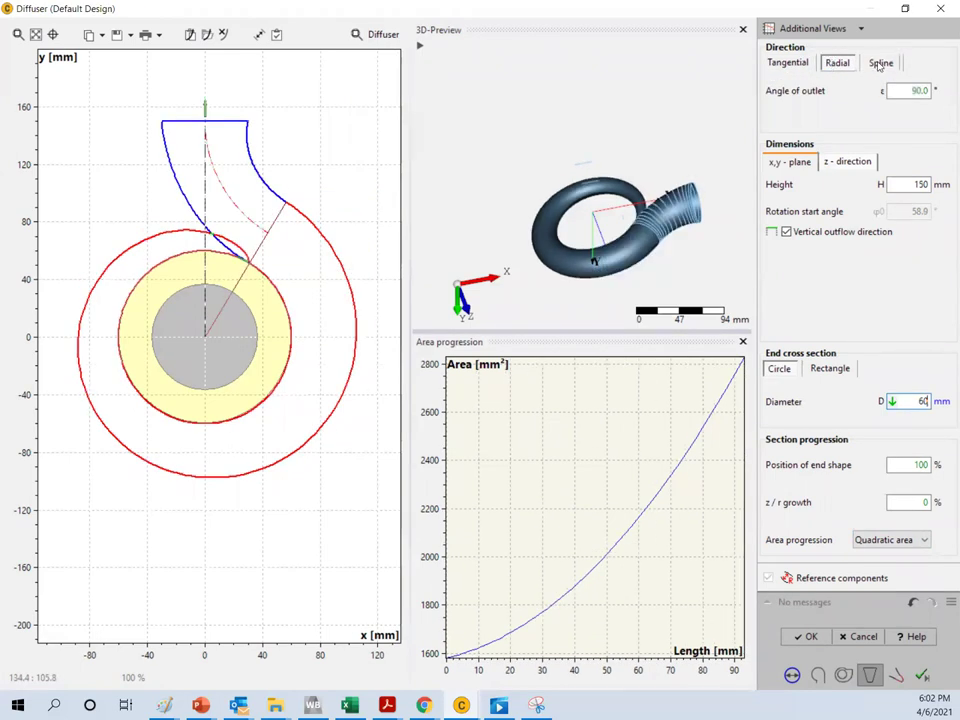
pyautogui.click(879, 63)
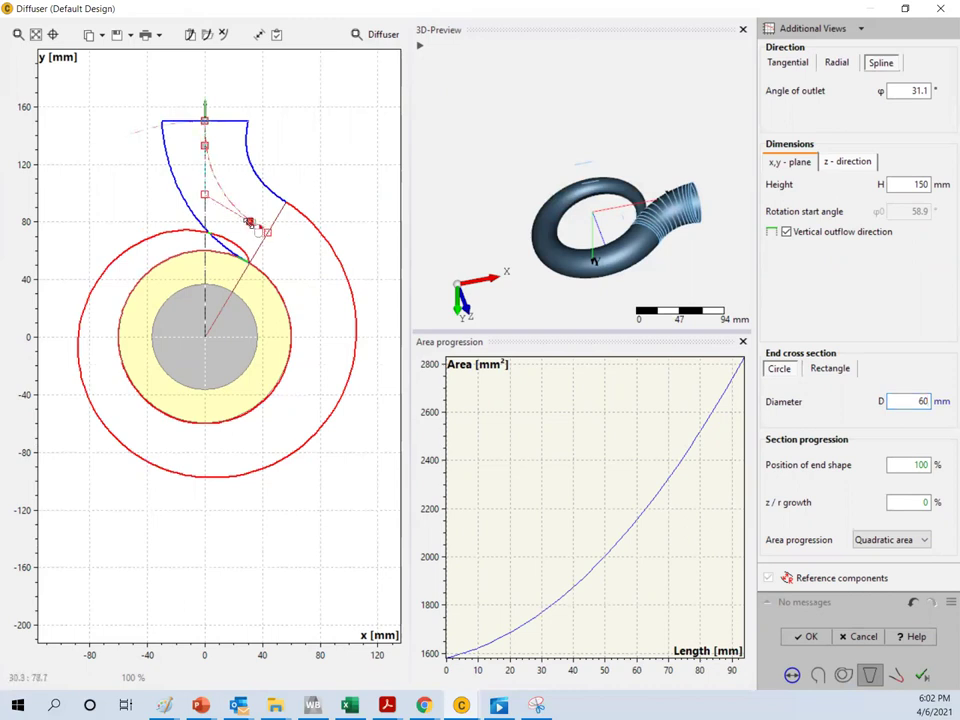
pyautogui.moveTo(253, 224); pyautogui.dragTo(224, 207)
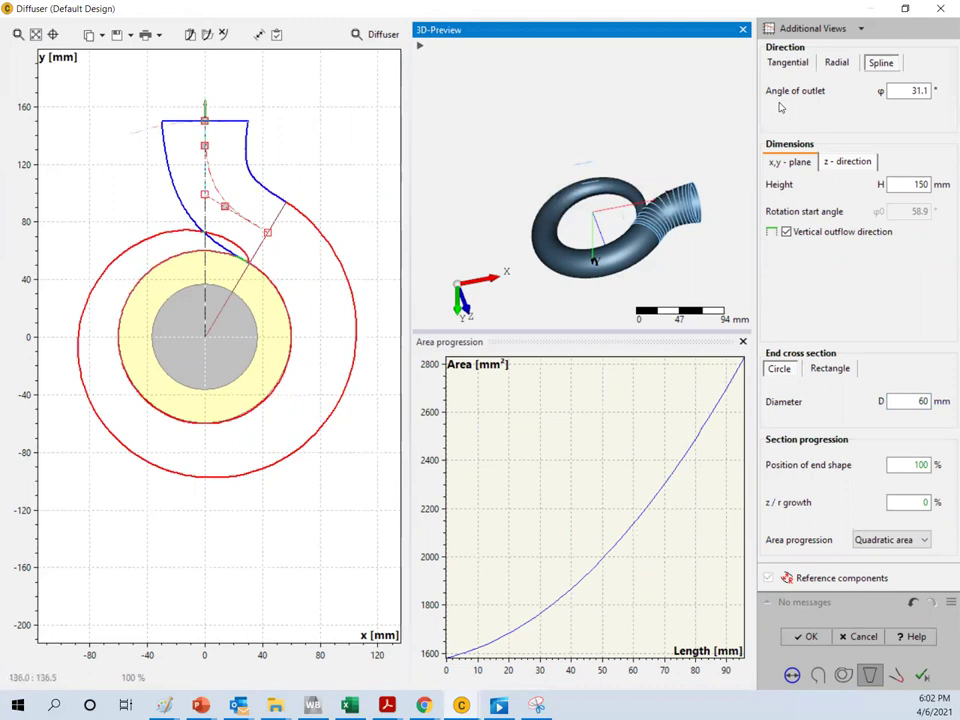
pyautogui.click(835, 64)
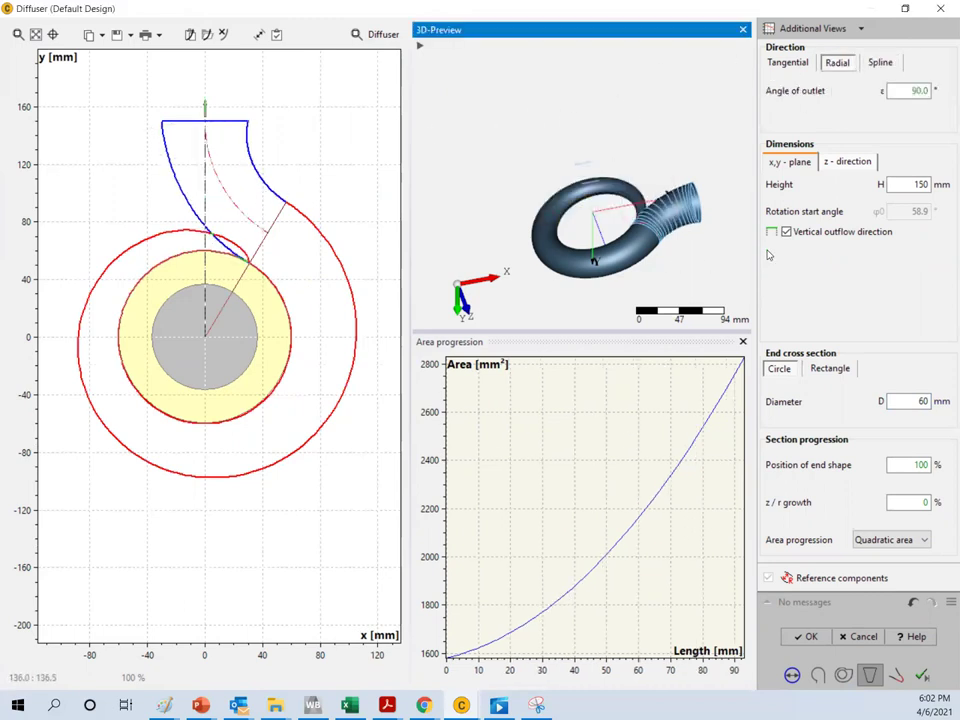
# Enable a z-Bend on the diffuser, giving a 45° bend with 103.6 mm radius
pyautogui.click(845, 166)
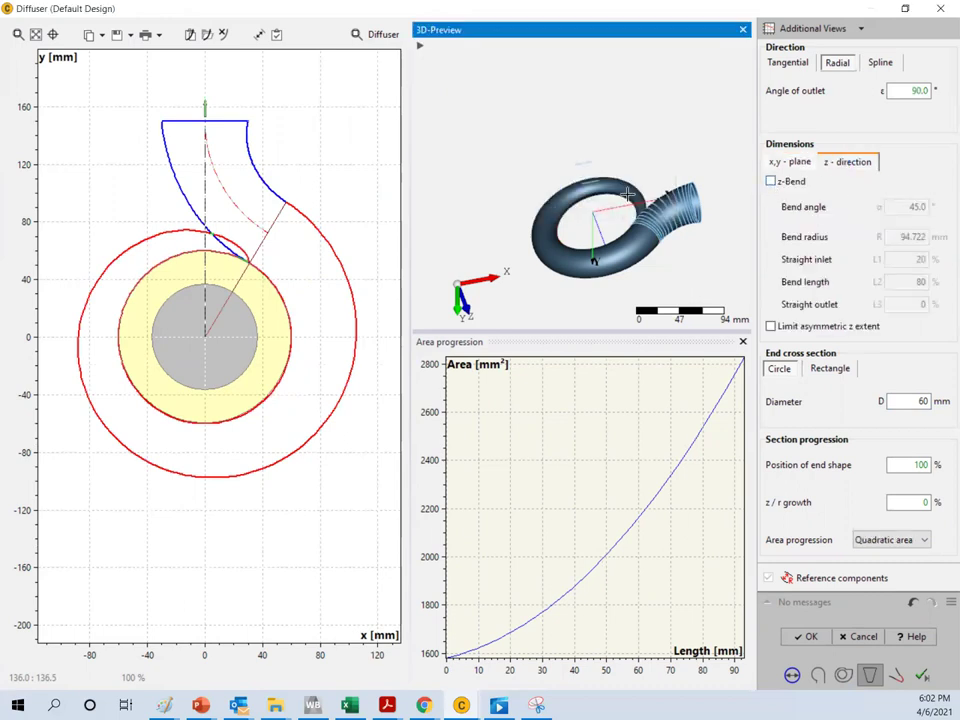
pyautogui.scroll(3, 622, 125)
pyautogui.scroll(-2, 618, 139)
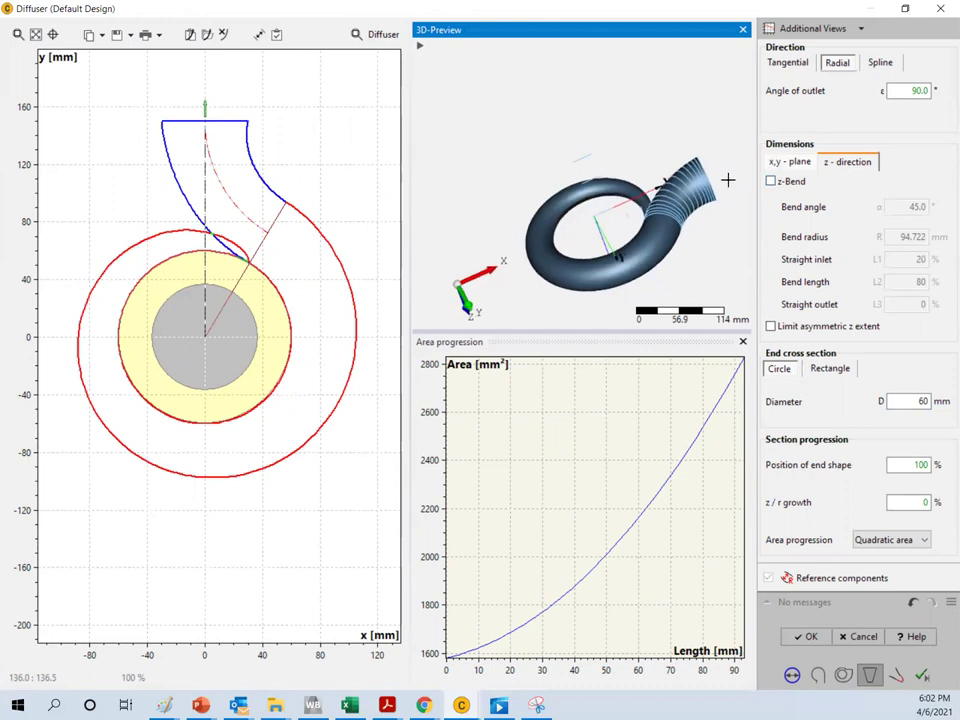
pyautogui.click(770, 181)
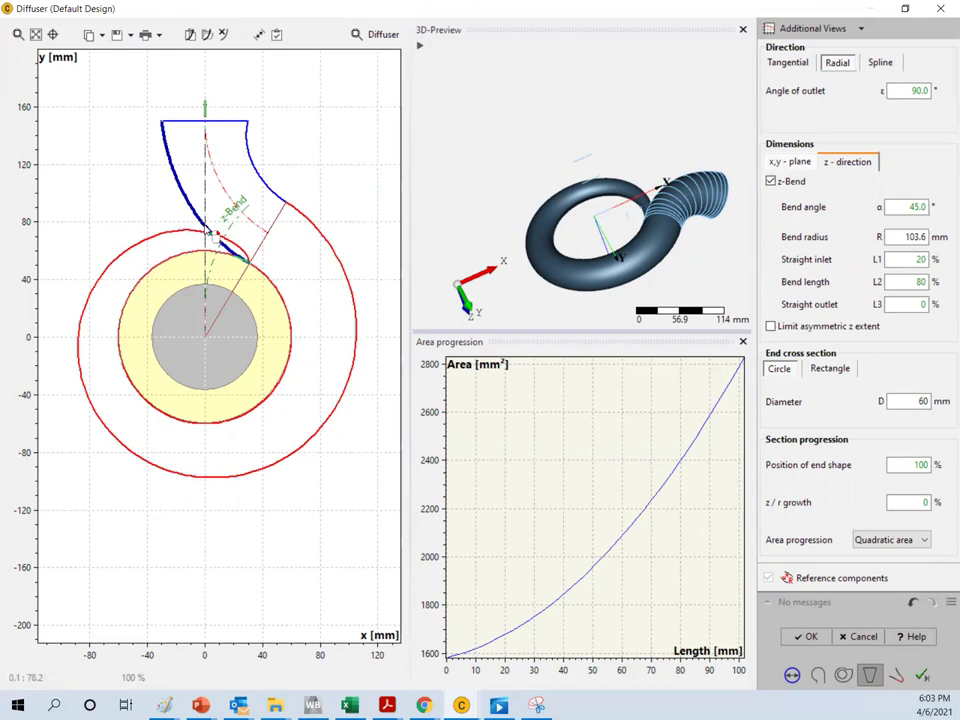
# Accept the diffuser settings and orbit the 3D preview to inspect the cutwater region
pyautogui.click(898, 680)
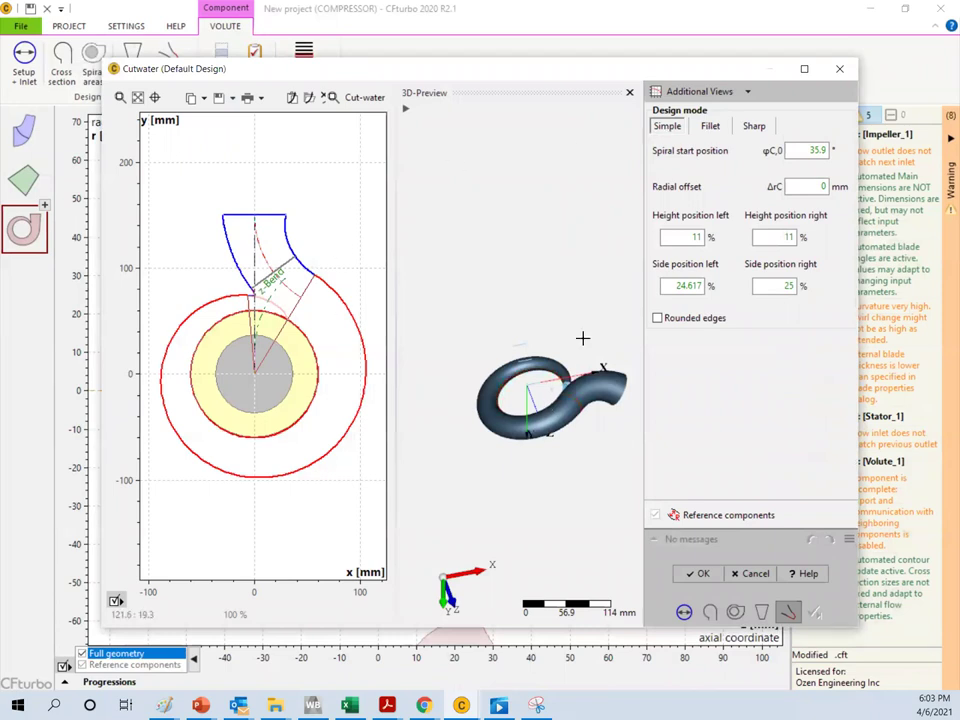
pyautogui.moveTo(583, 328); pyautogui.dragTo(539, 374)
pyautogui.scroll(4, 539, 374)
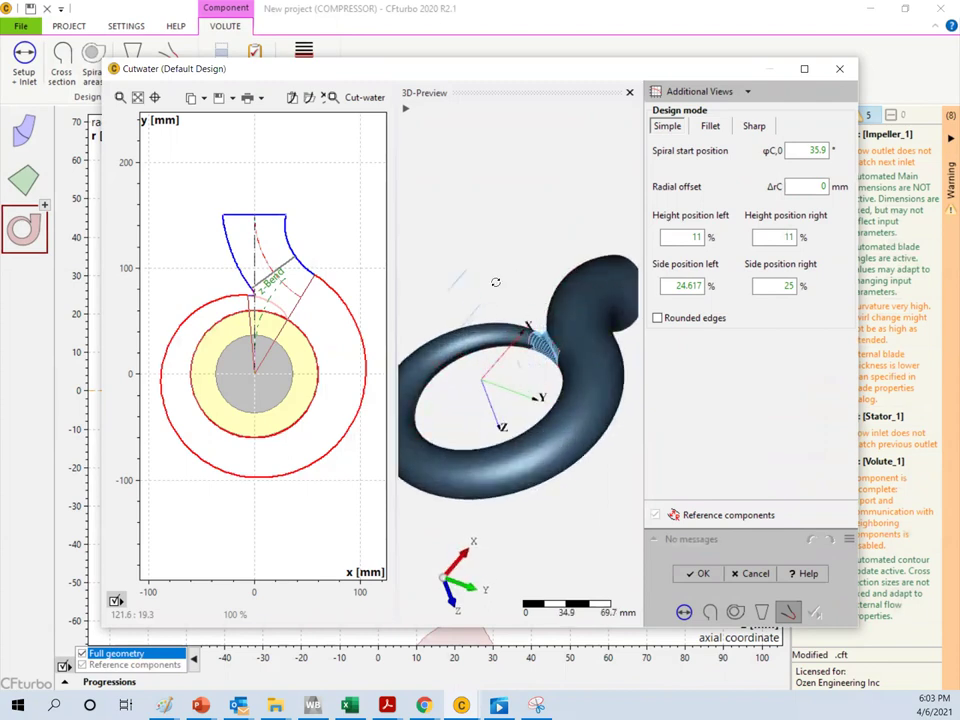
pyautogui.moveTo(488, 298); pyautogui.dragTo(568, 465)
pyautogui.moveTo(469, 246); pyautogui.dragTo(476, 293)
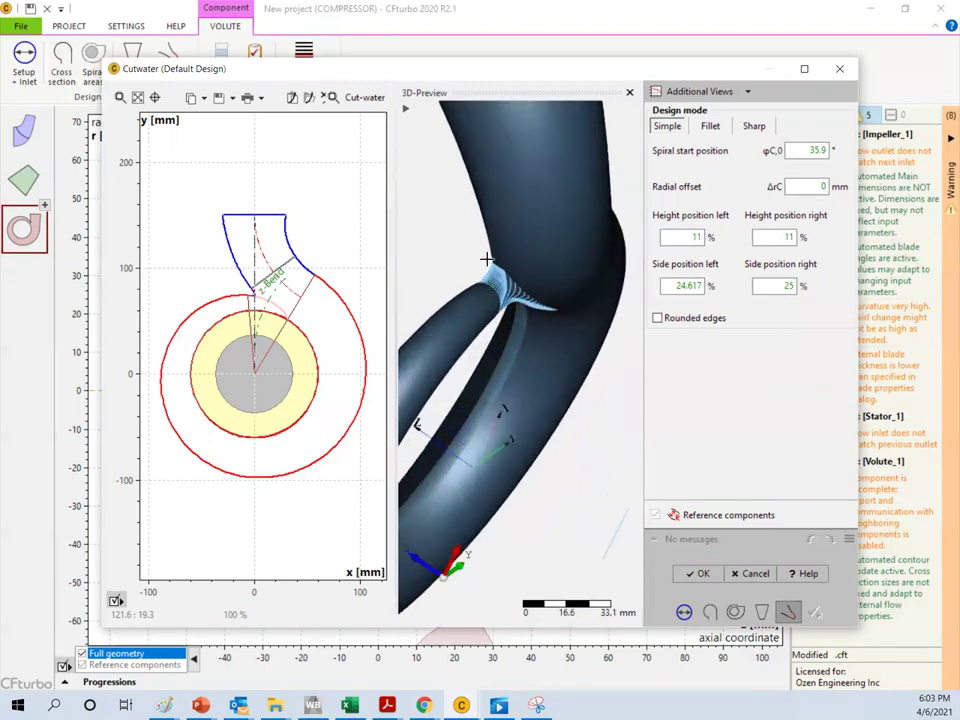
pyautogui.scroll(3, 487, 259)
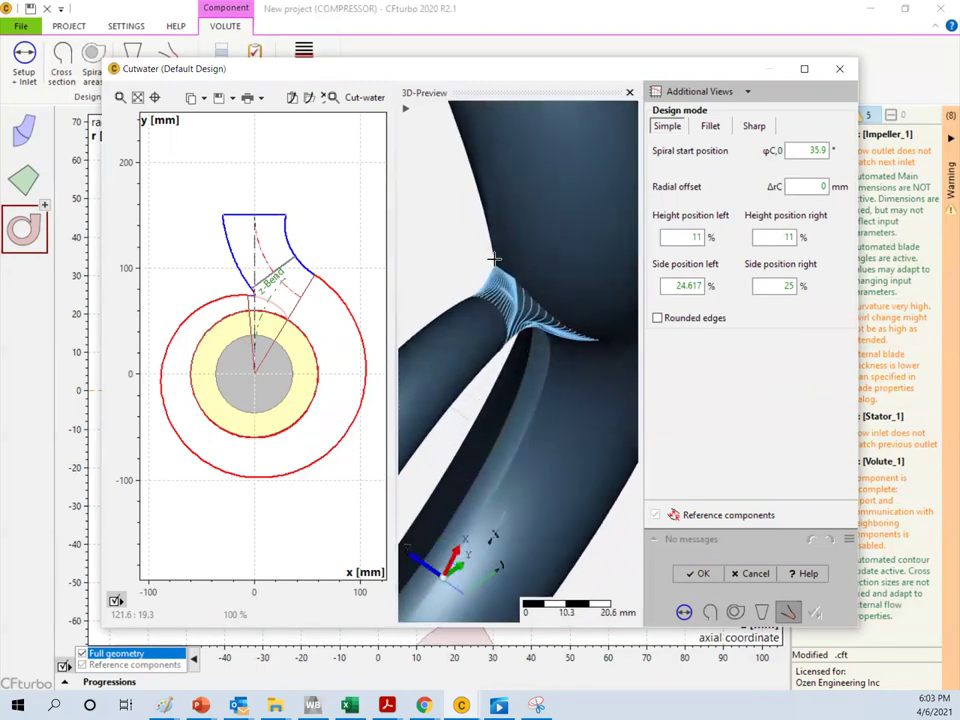
# Set the cutwater design mode to Simple instead of Fillet and confirm it
pyautogui.click(710, 127)
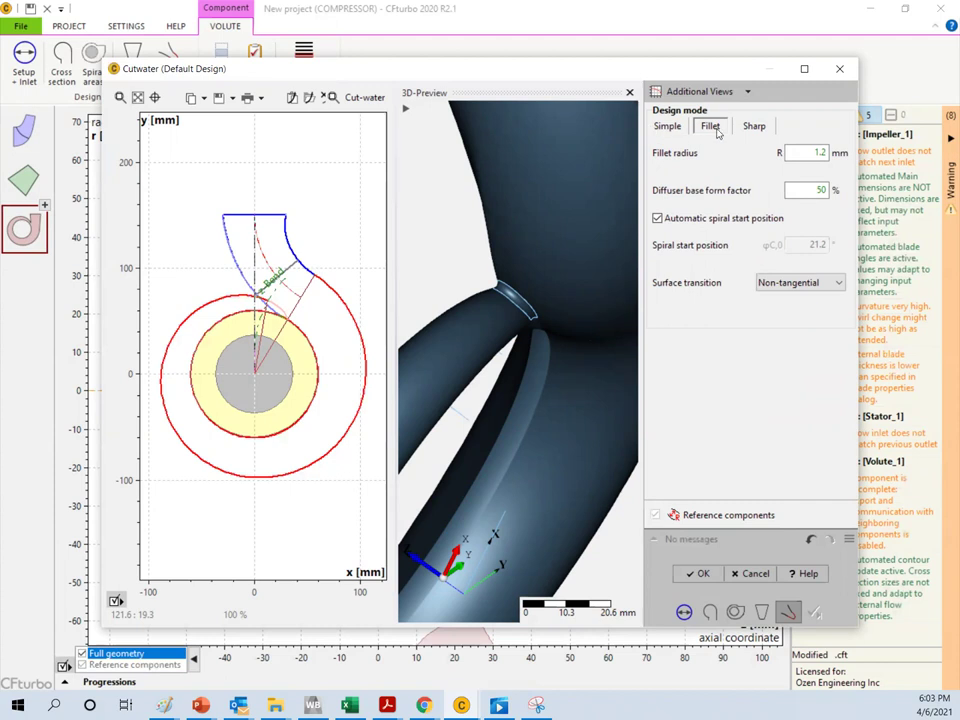
pyautogui.click(667, 127)
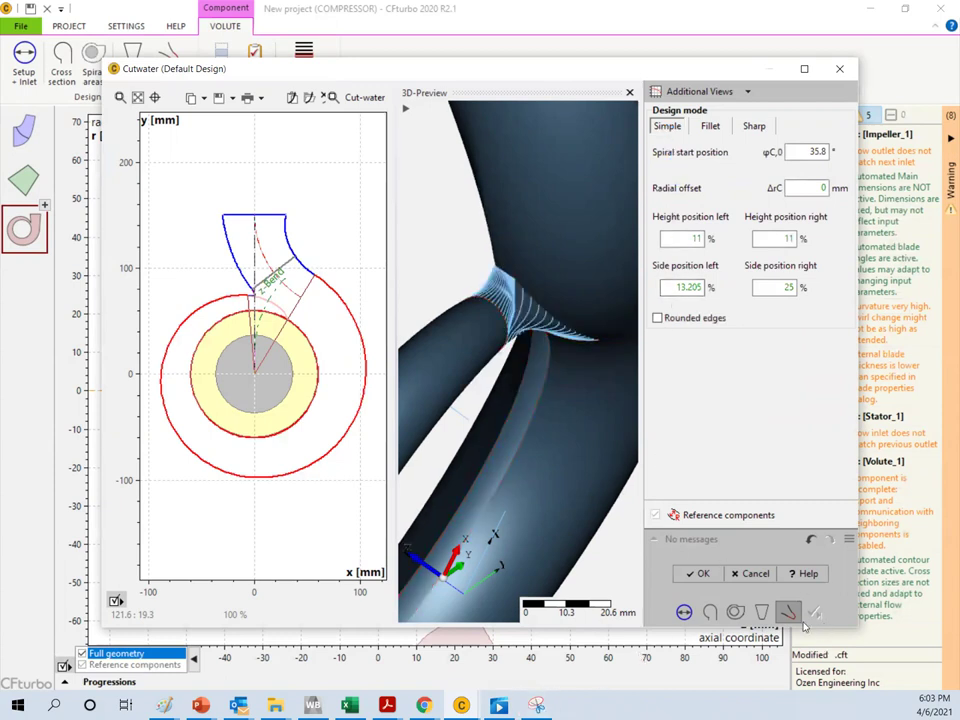
pyautogui.click(700, 576)
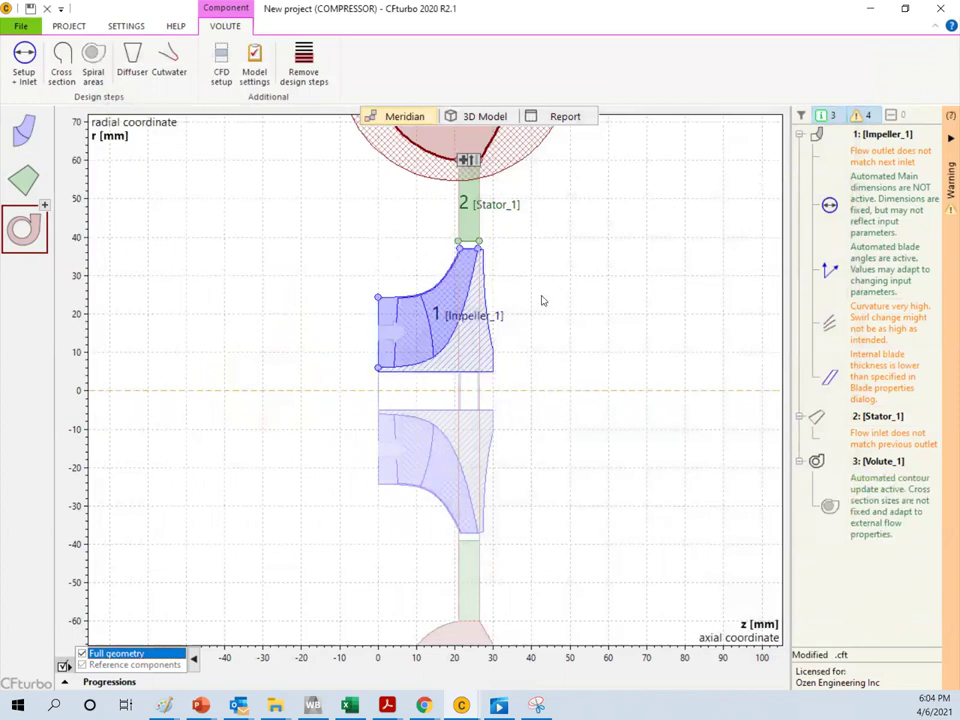
# Tick RSI Connection Outlet in the impeller's CFD setup and confirm
pyautogui.scroll(1, 542, 298)
pyautogui.scroll(-3, 540, 293)
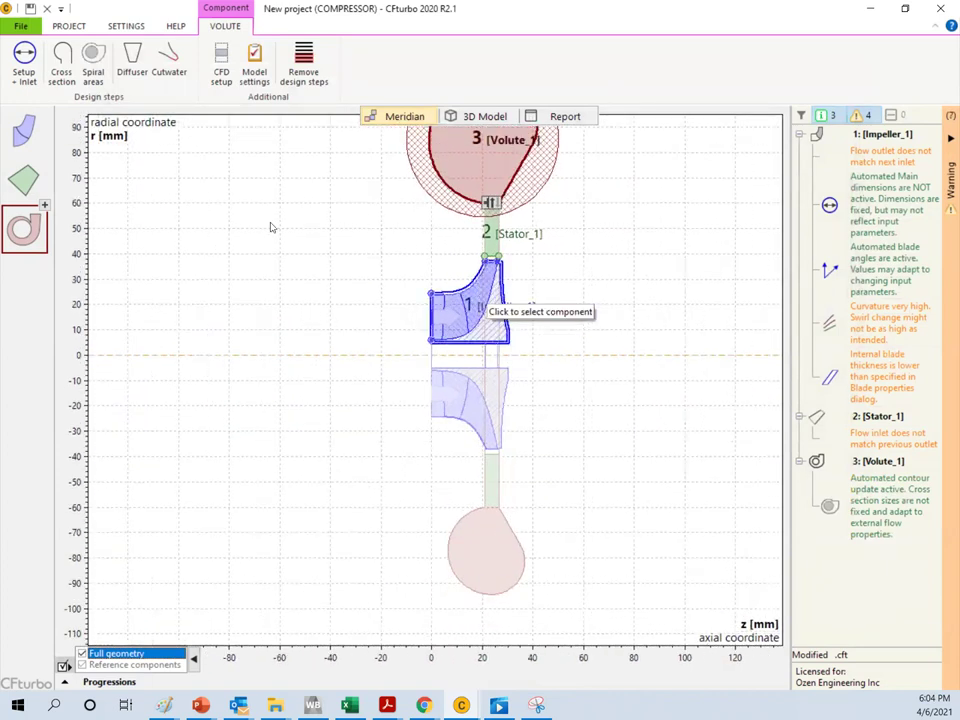
pyautogui.click(26, 133)
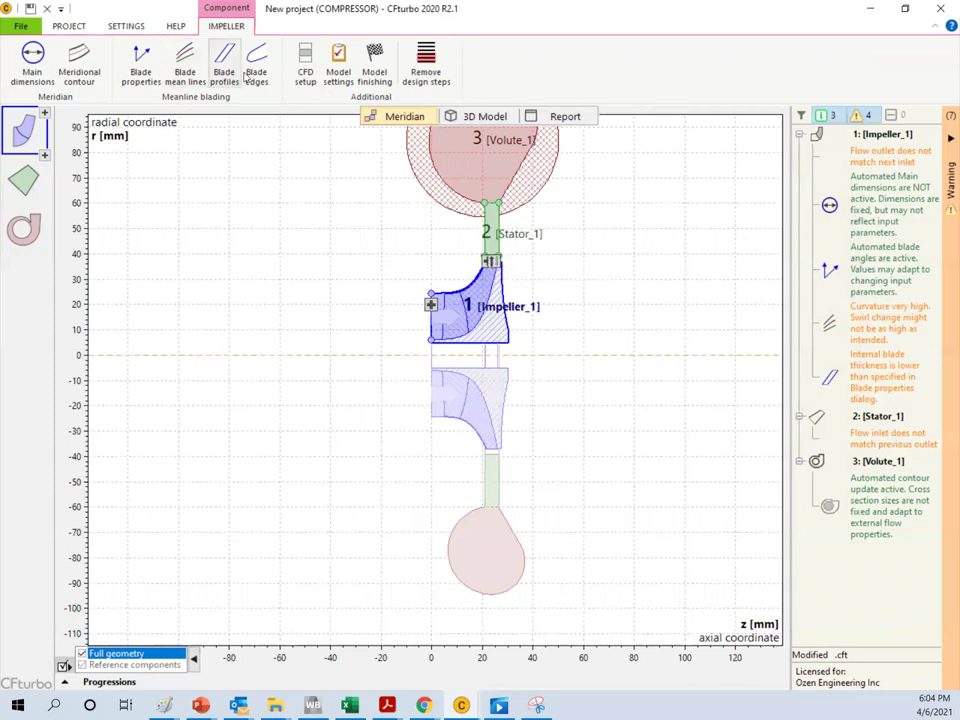
pyautogui.click(305, 79)
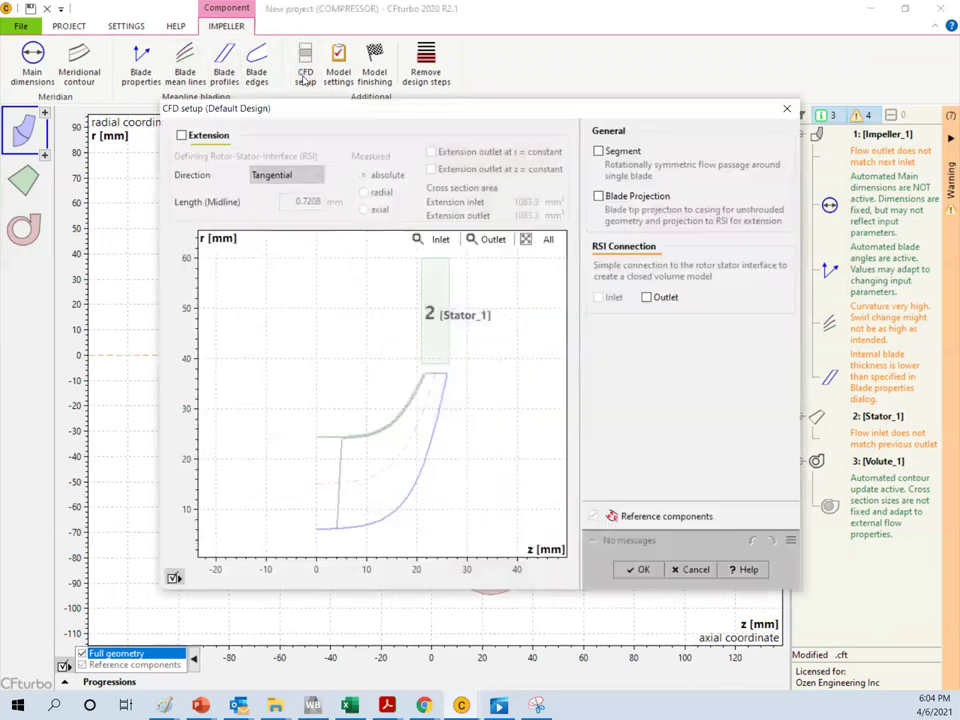
pyautogui.click(647, 298)
pyautogui.click(637, 569)
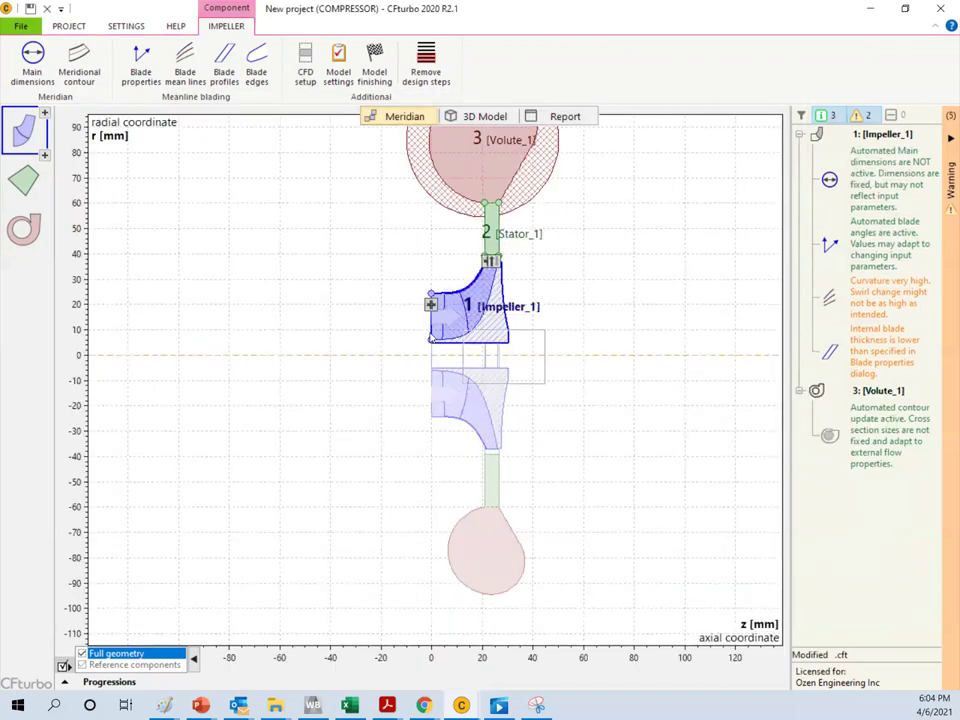
# Add a new stator ahead of the impeller and make it an Axial diffuser
pyautogui.click(433, 307)
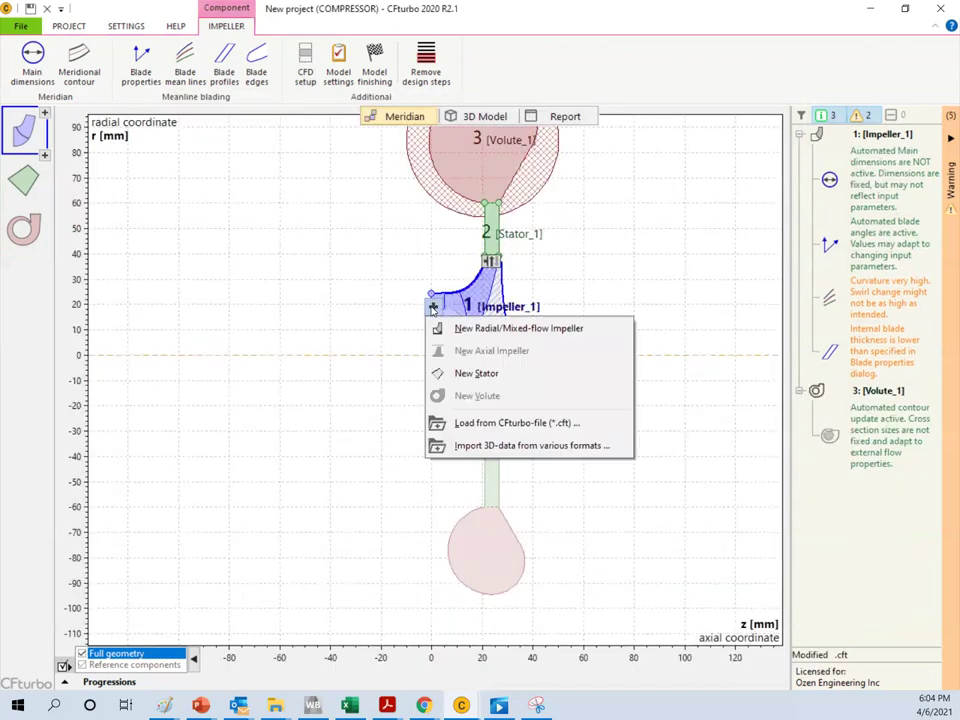
pyautogui.click(465, 373)
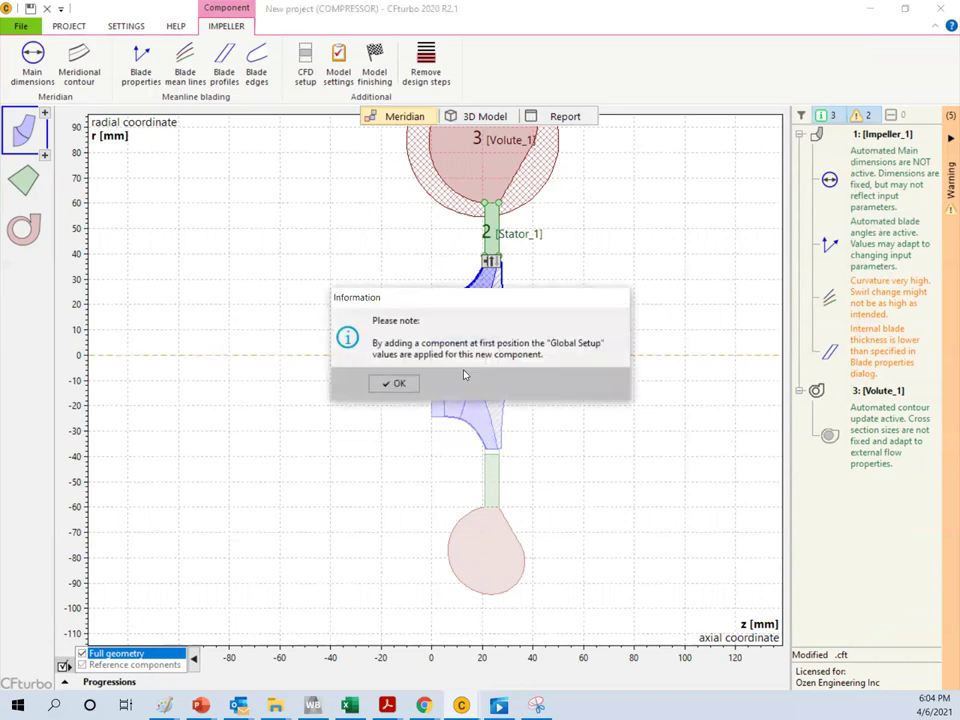
pyautogui.click(390, 383)
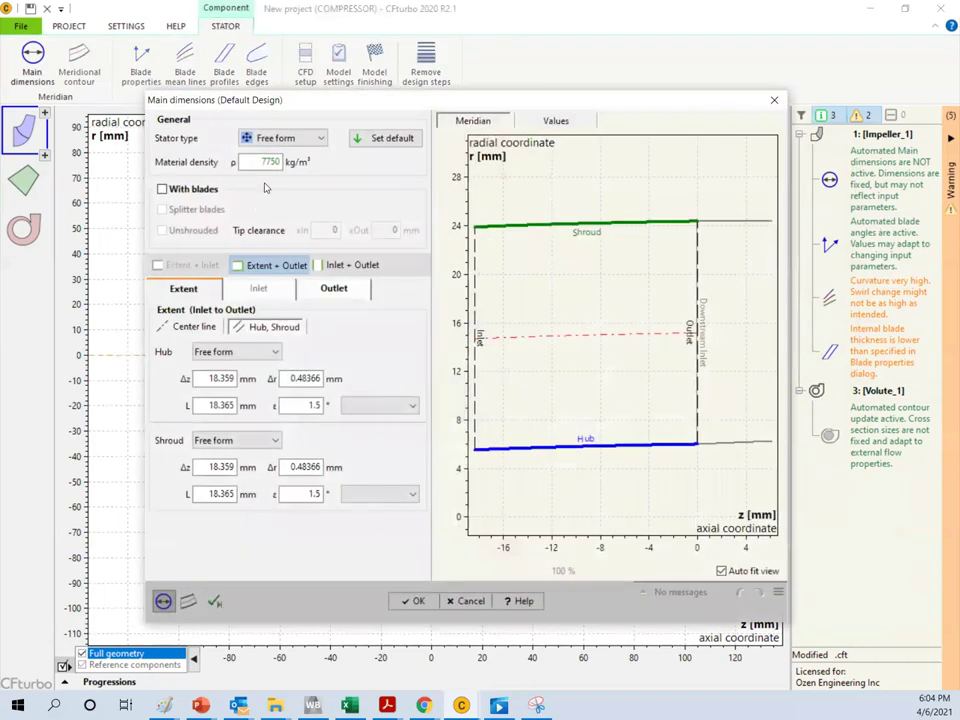
pyautogui.click(295, 138)
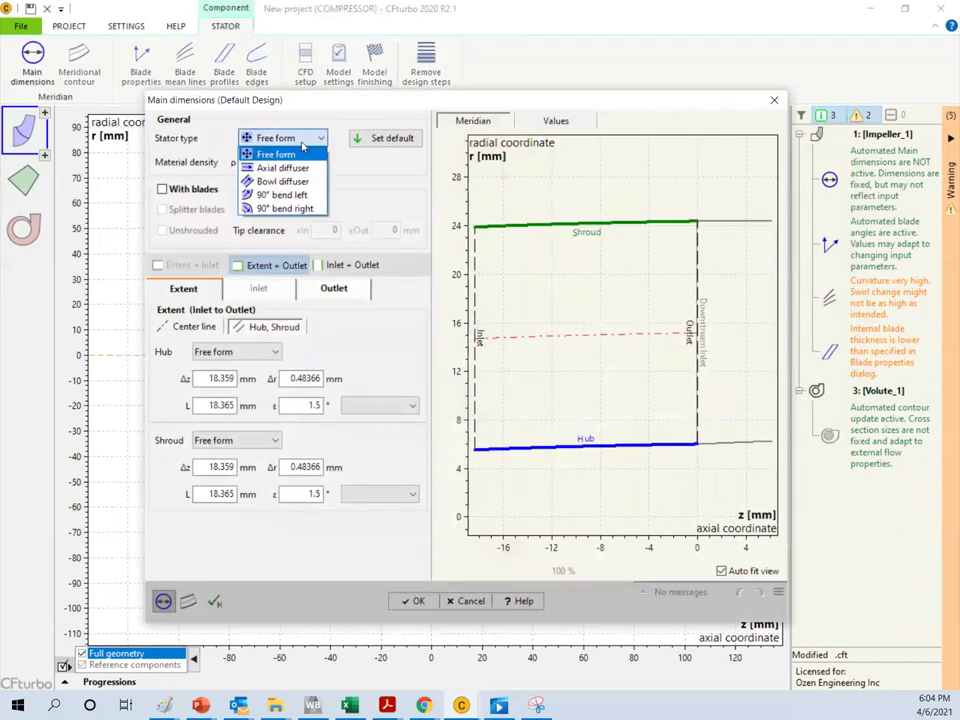
pyautogui.click(275, 164)
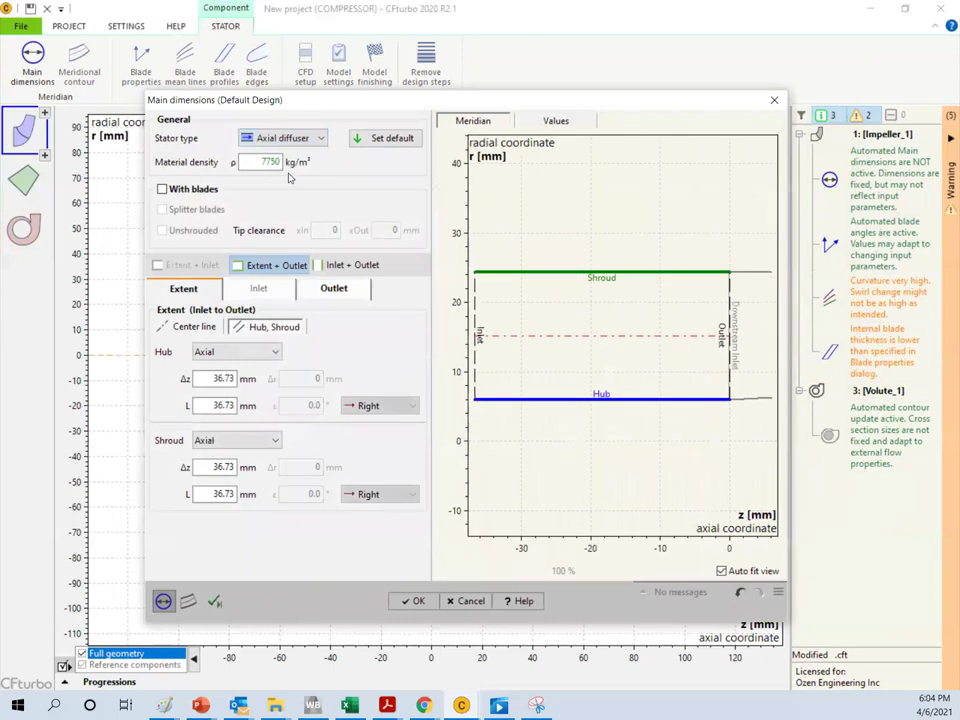
# Set the stator's hub and shroud axial lengths Δz to 100 mm
pyautogui.click(333, 291)
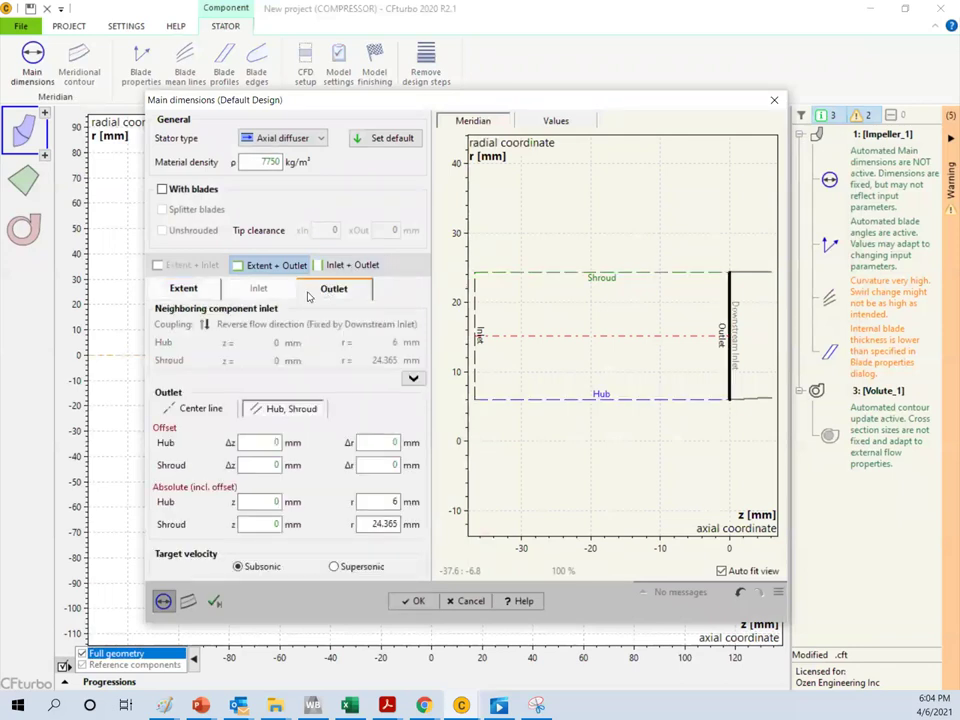
pyautogui.click(261, 292)
pyautogui.click(185, 292)
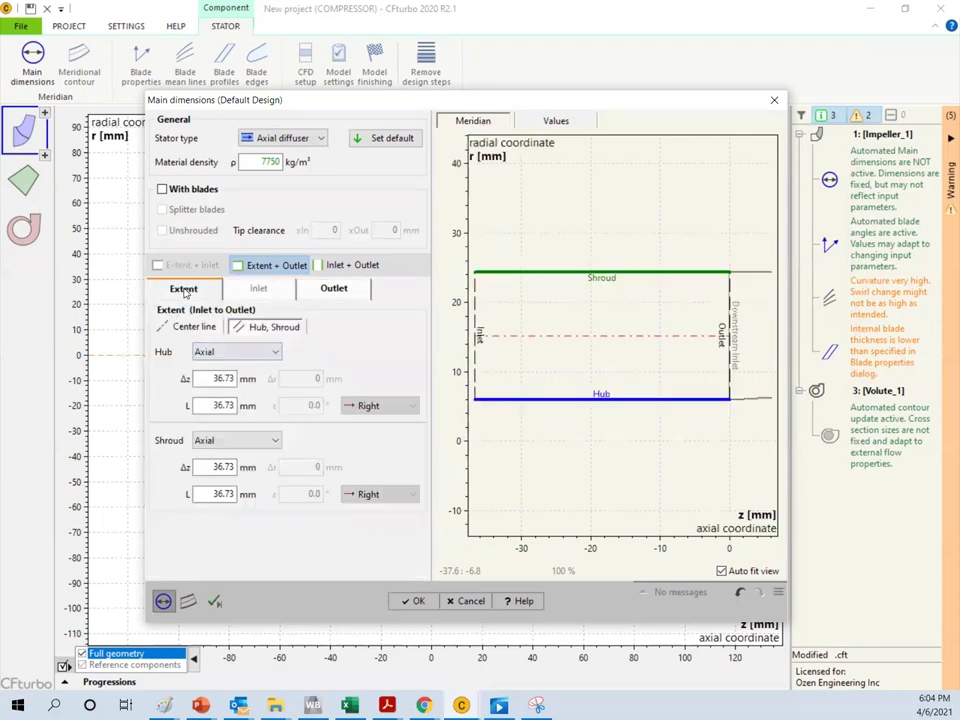
pyautogui.click(354, 268)
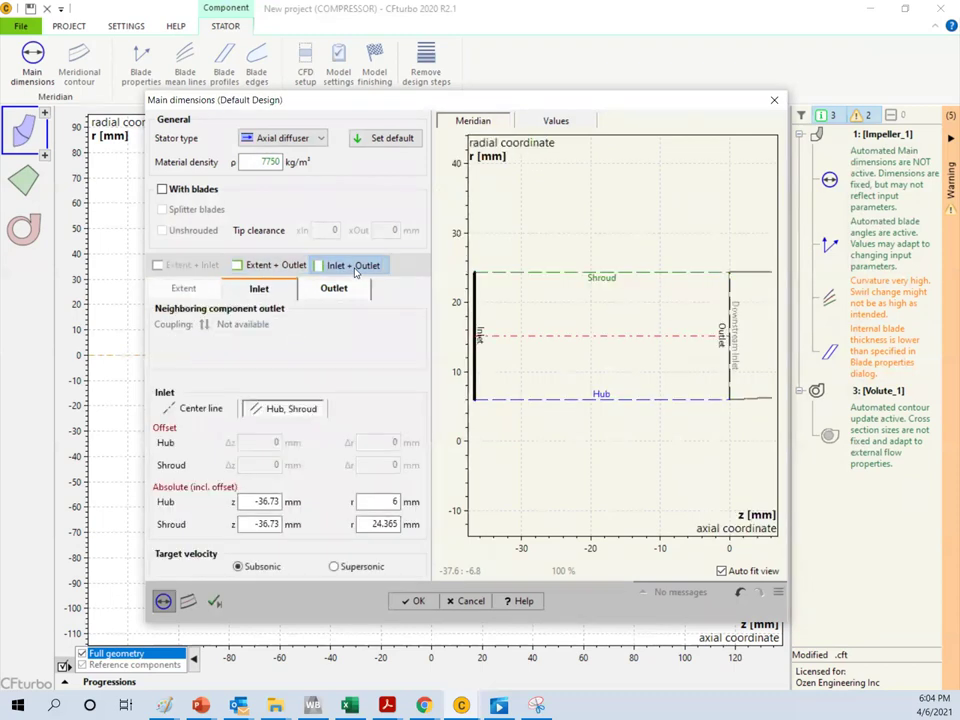
pyautogui.click(262, 266)
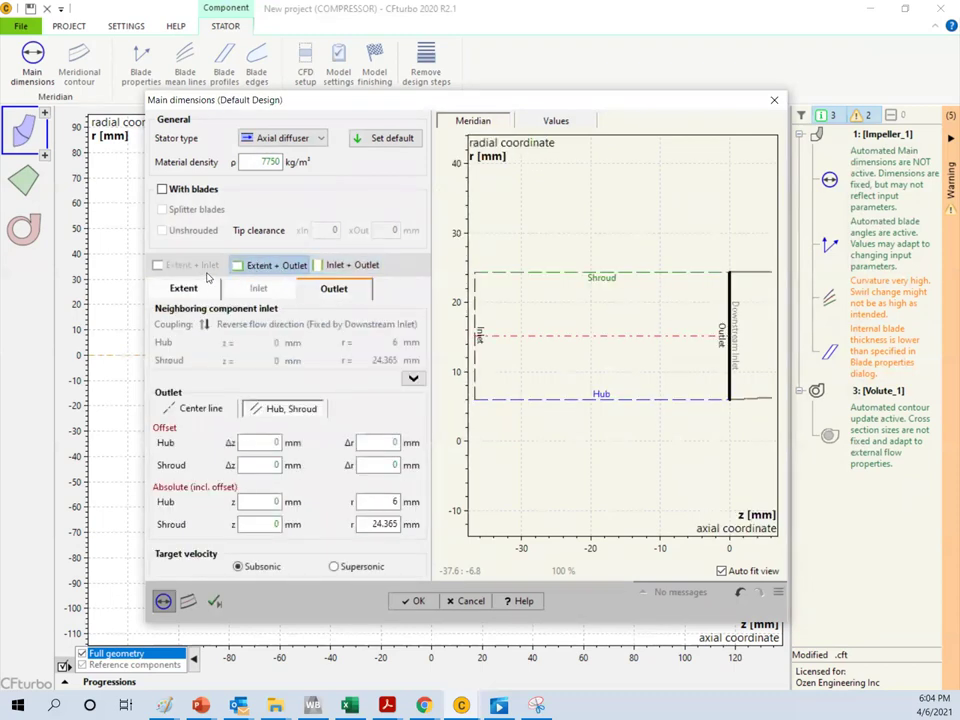
pyautogui.click(184, 290)
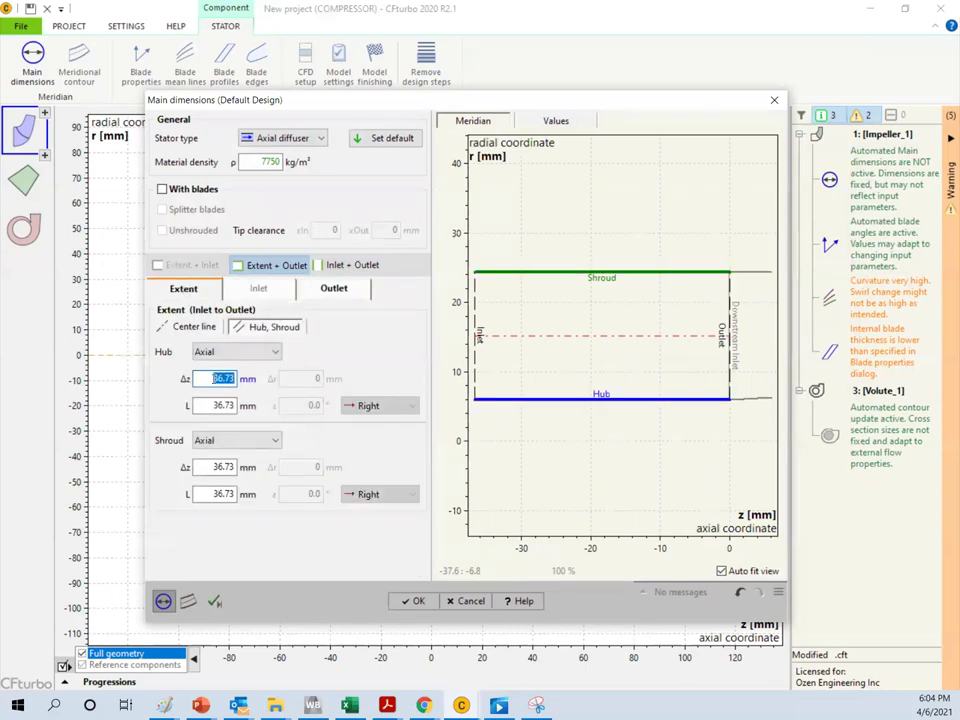
pyautogui.write('100')
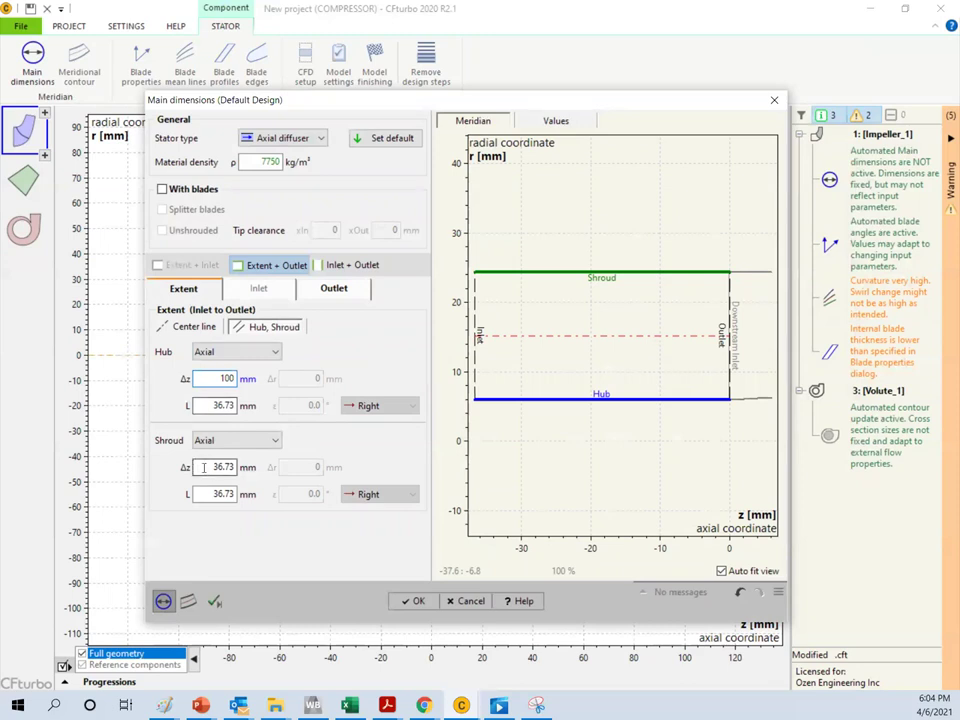
pyautogui.click(215, 470)
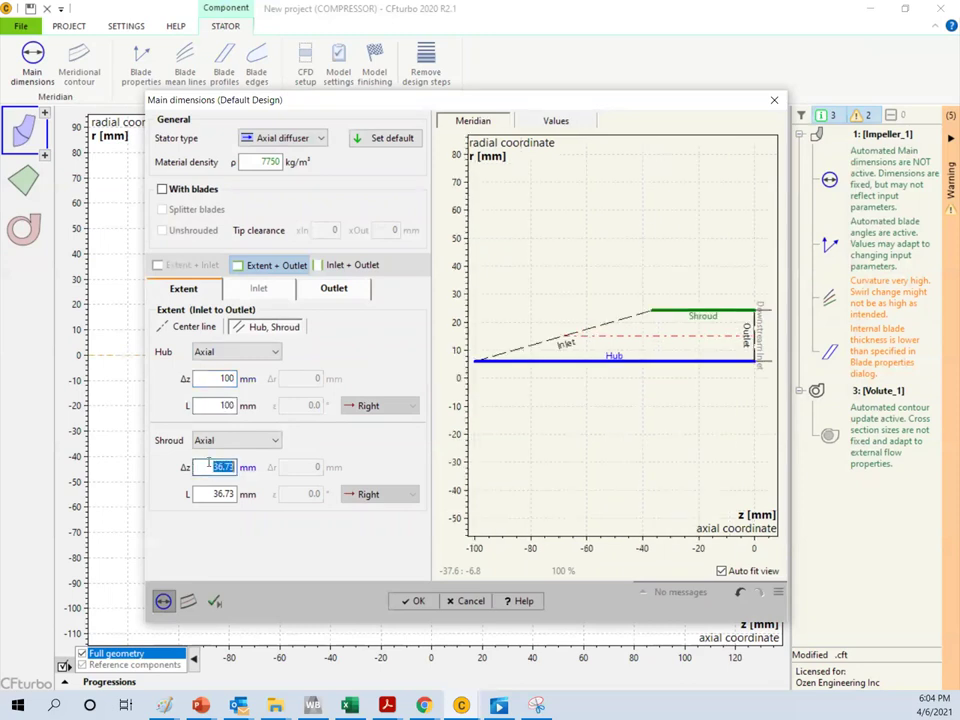
pyautogui.write('100')
pyautogui.click(206, 495)
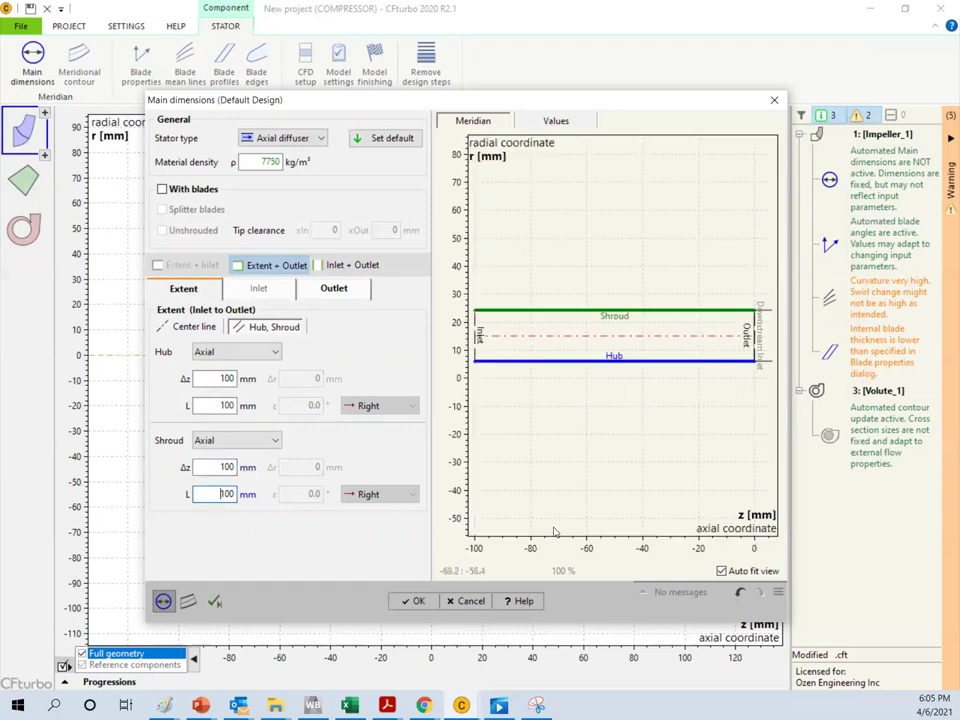
# Review the design-point values and confirm Stator_2's main dimensions
pyautogui.click(536, 121)
pyautogui.click(478, 121)
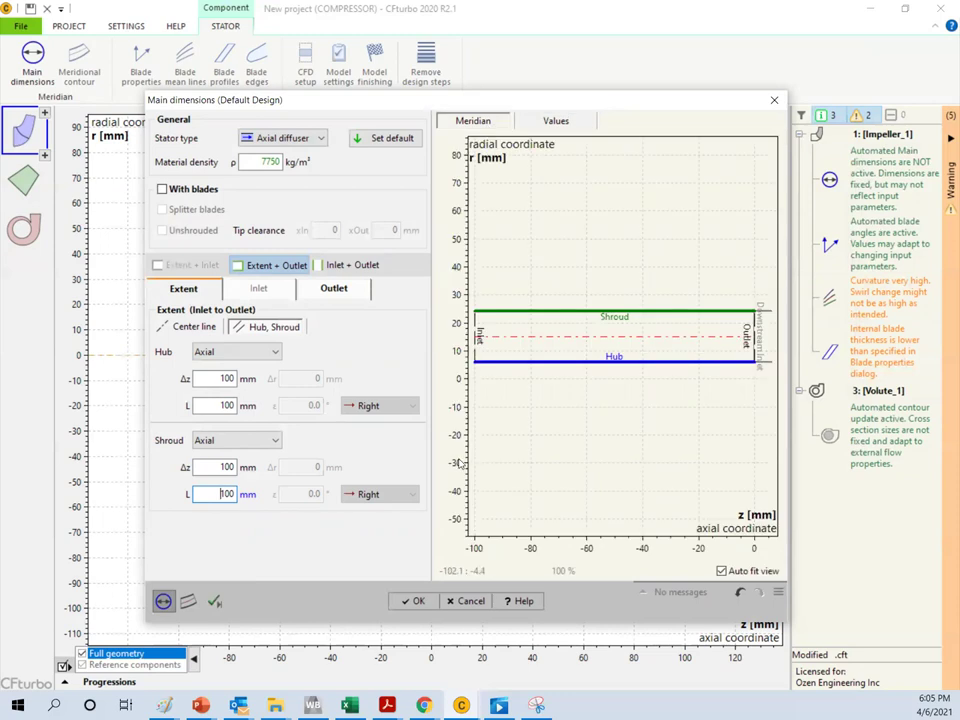
pyautogui.click(416, 602)
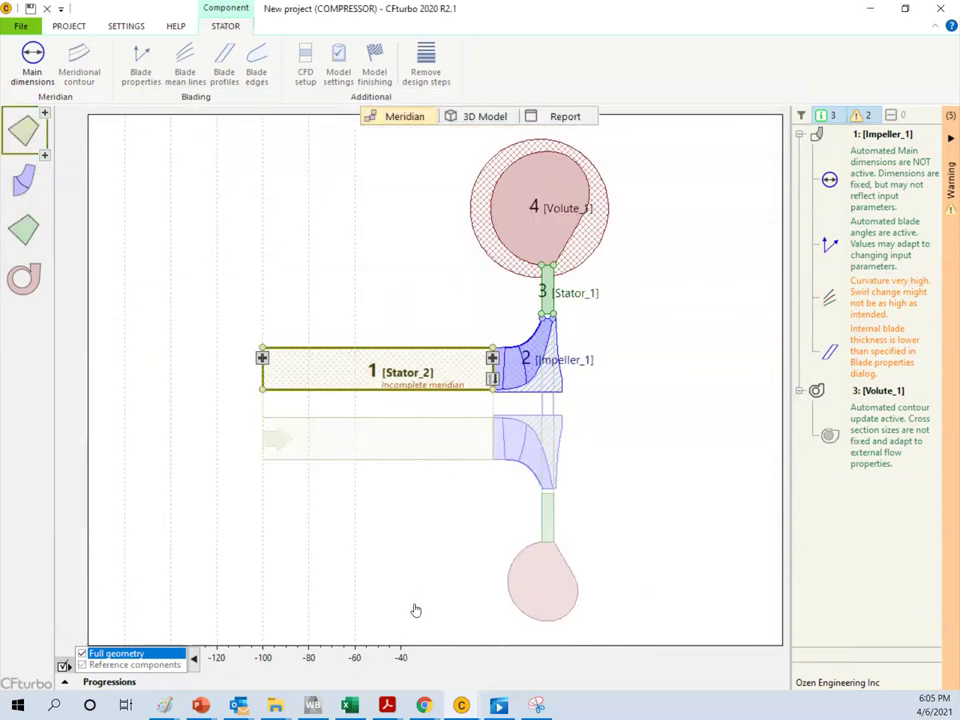
# Accept Stator_2's default meridional contour and view the full compressor in the 3D model
pyautogui.moveTo(445, 368)
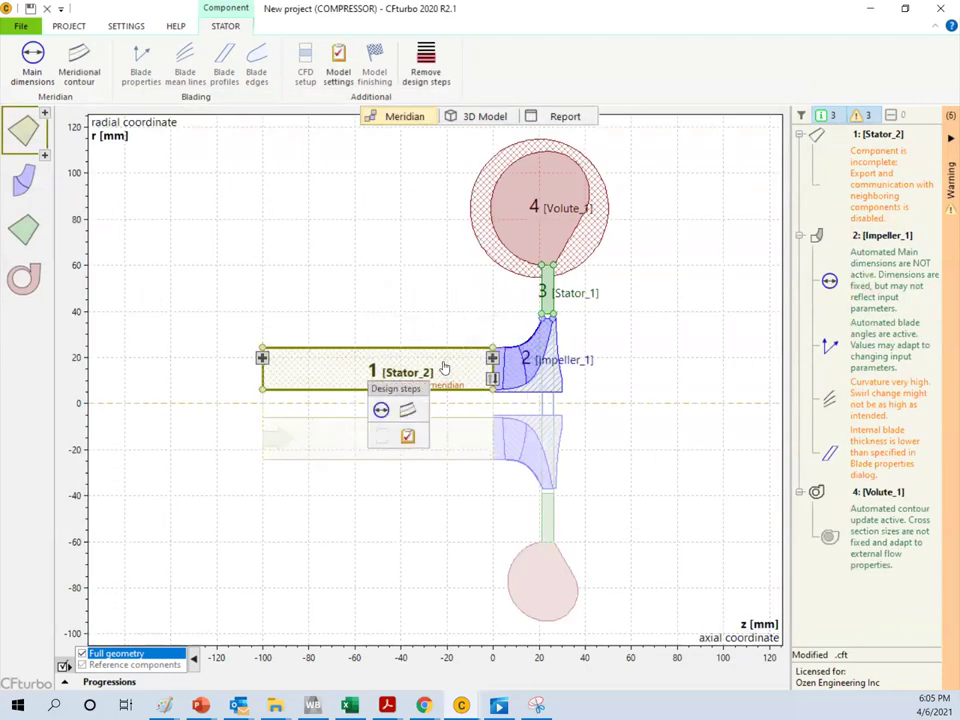
pyautogui.click(78, 60)
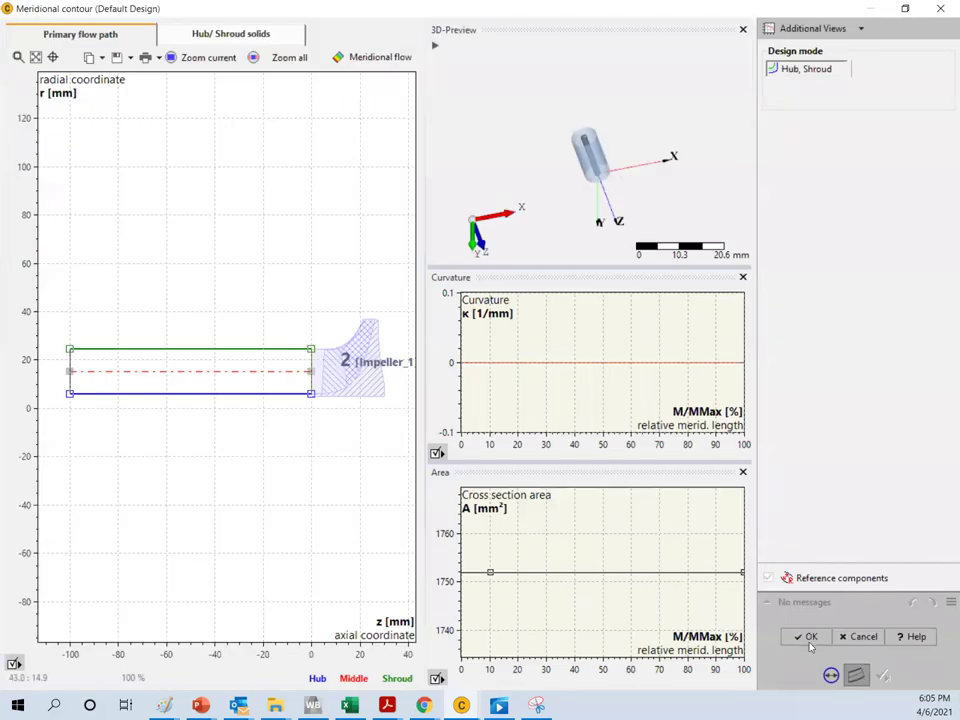
pyautogui.click(809, 637)
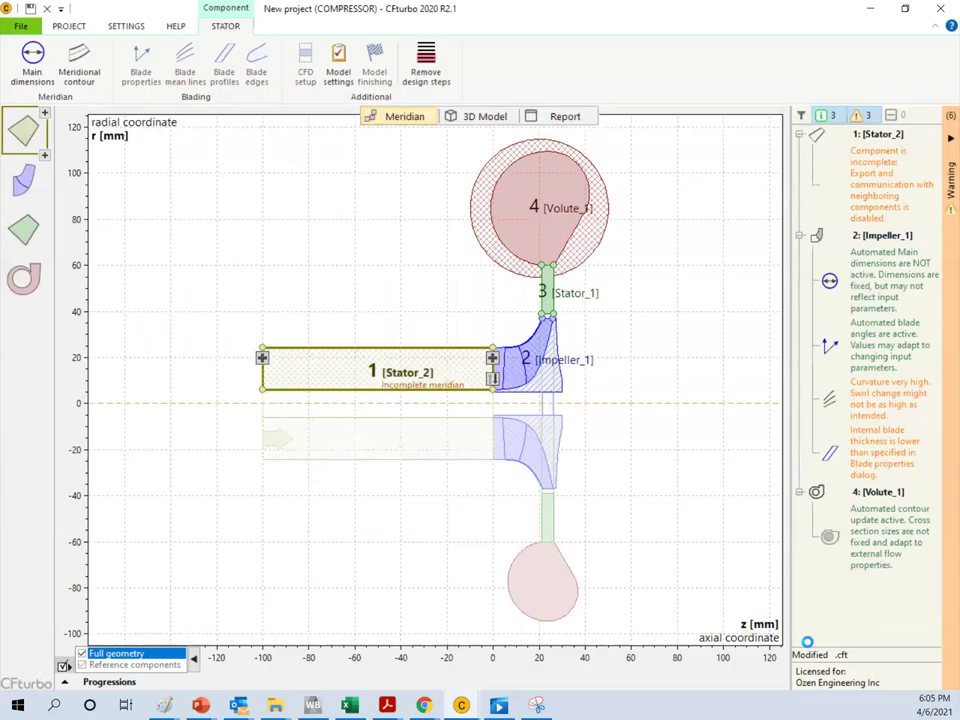
pyautogui.click(475, 118)
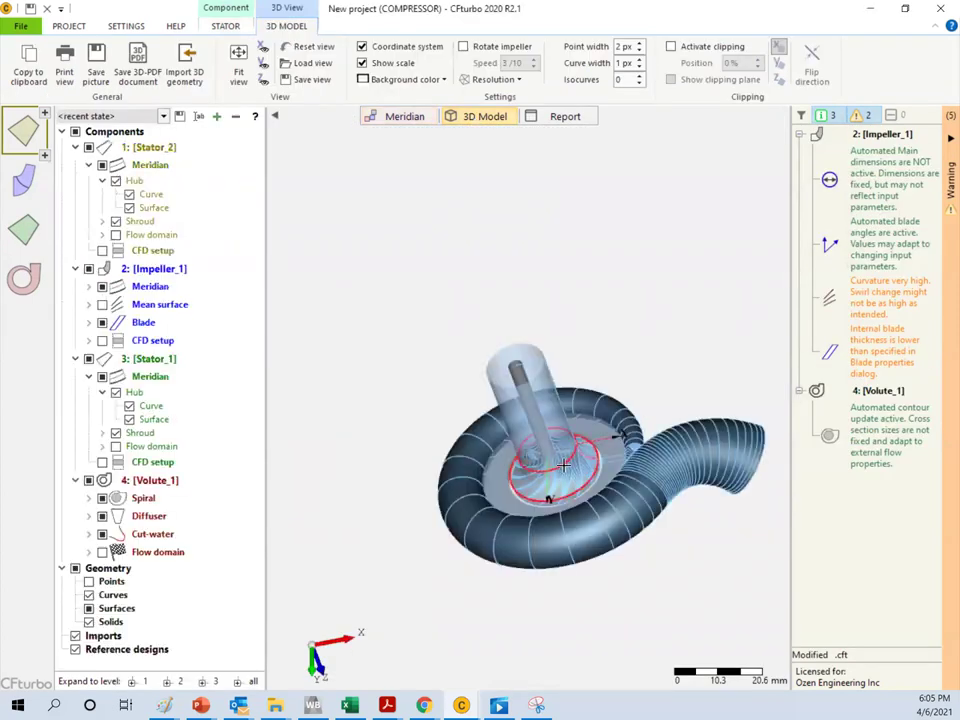
pyautogui.scroll(2, 525, 227)
pyautogui.scroll(2, 525, 227)
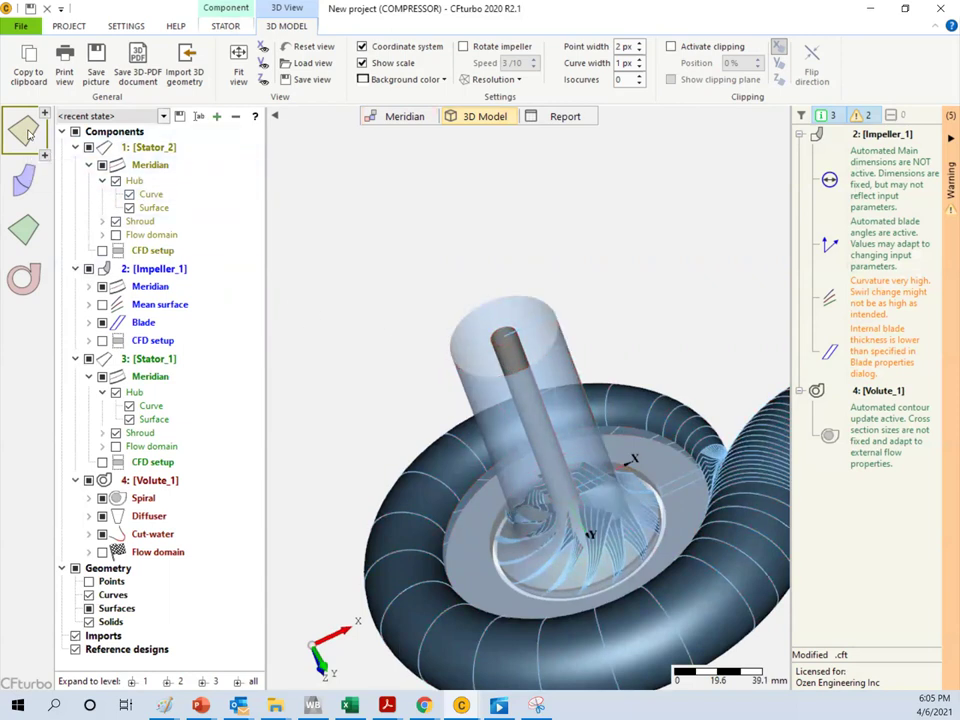
pyautogui.click(225, 26)
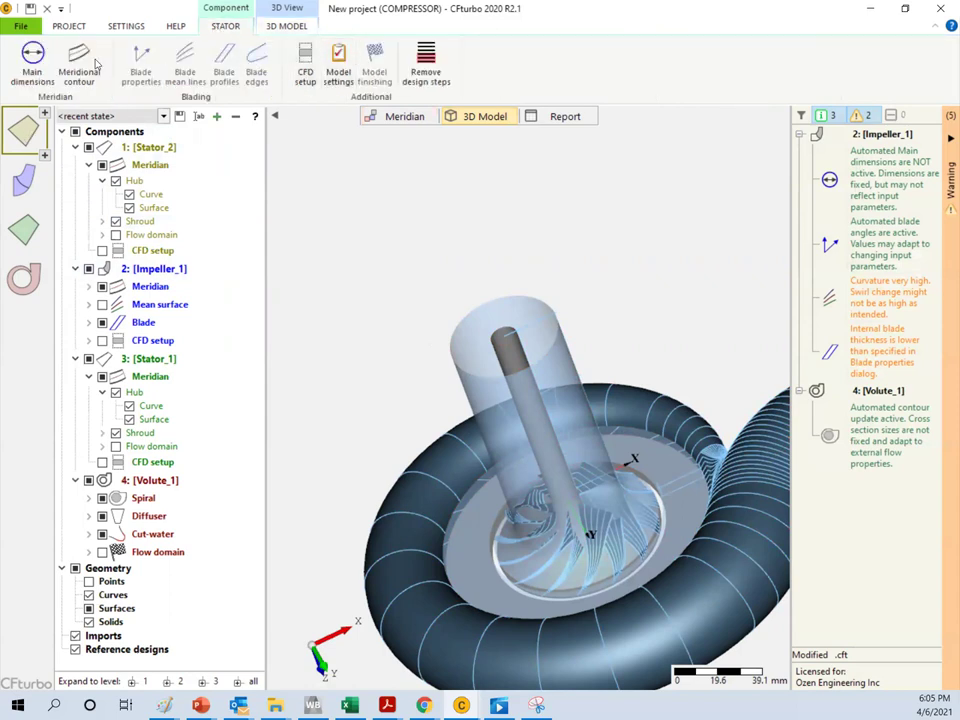
# Set Stator_2's inlet hub radius to 0 in Main dimensions and apply it
pyautogui.click(30, 60)
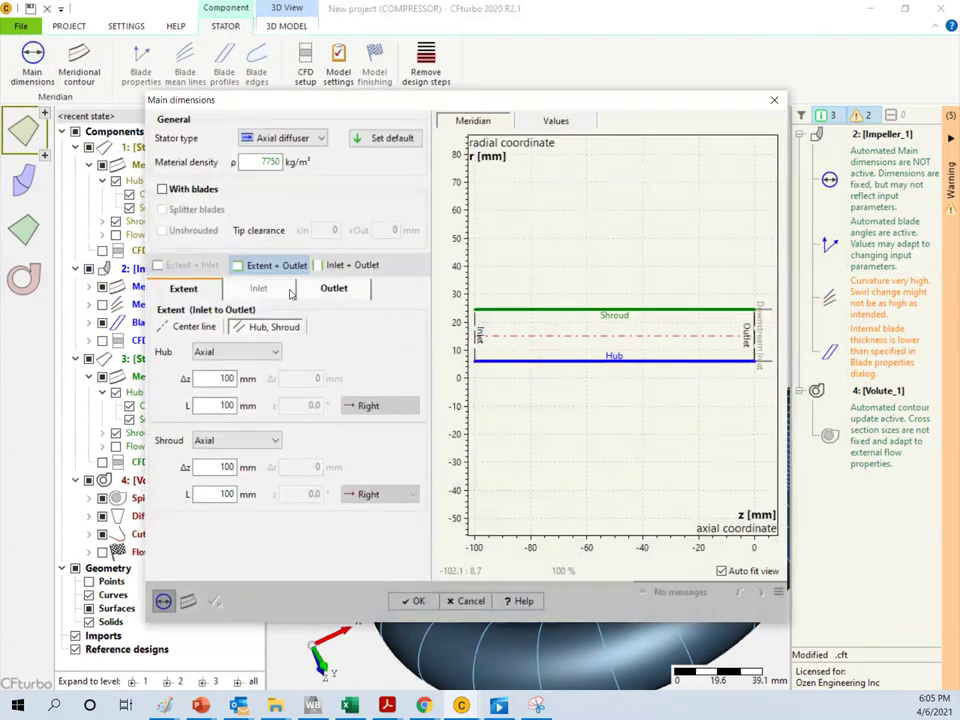
pyautogui.click(264, 289)
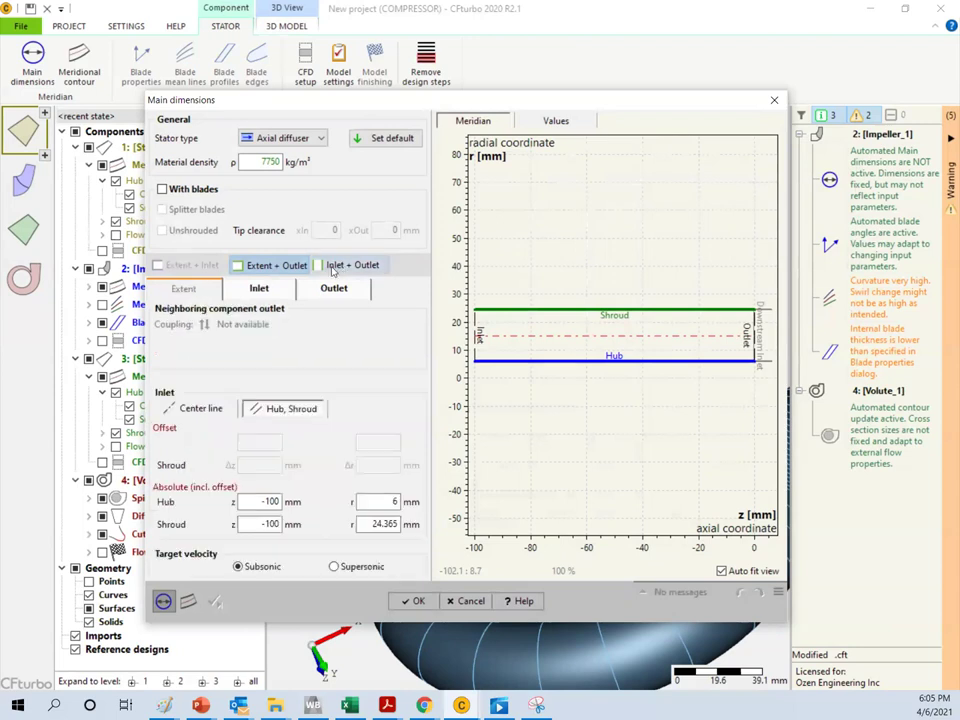
pyautogui.doubleClick(388, 503)
pyautogui.write('0')
pyautogui.click(416, 601)
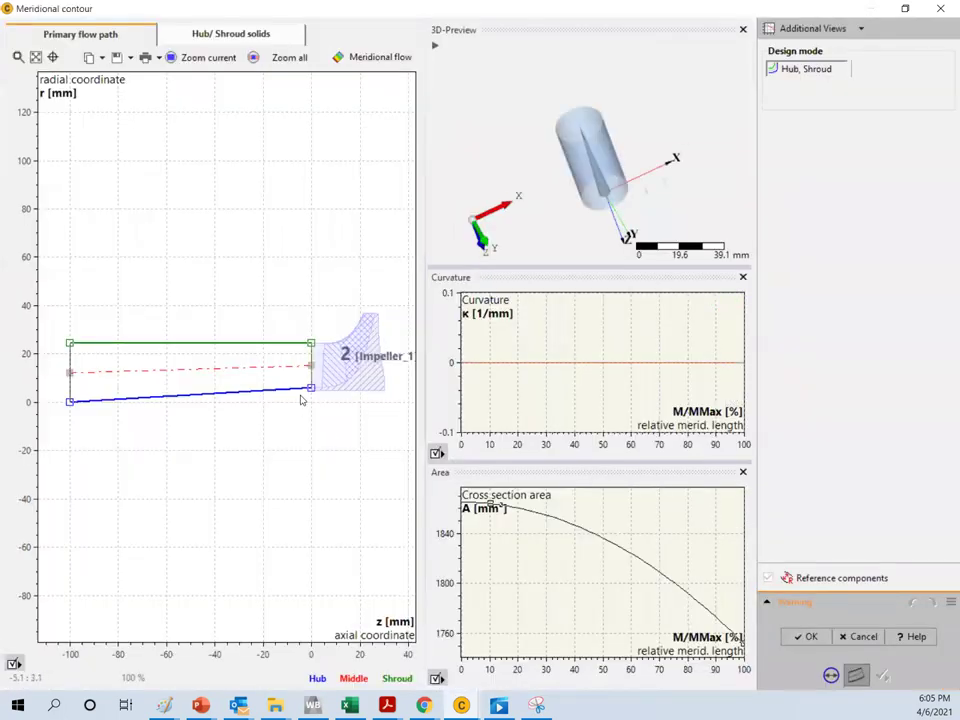
# Add an outlet curve to the inlet pipe's hub contour
pyautogui.scroll(2, 302, 400)
pyautogui.scroll(5, 300, 400)
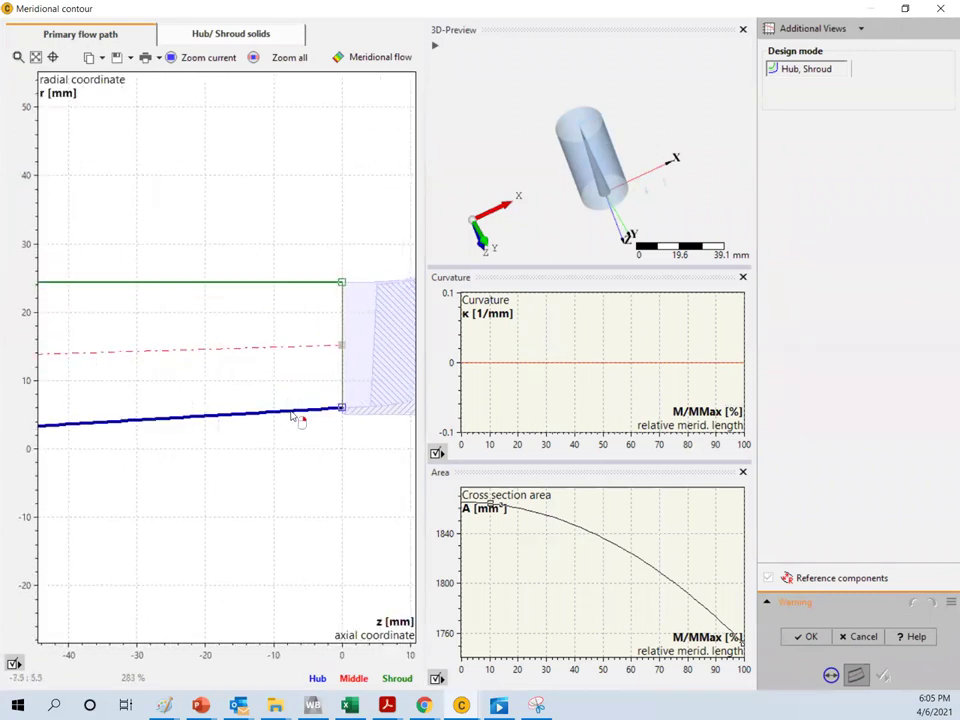
pyautogui.scroll(4, 311, 422)
pyautogui.rightClick(314, 427)
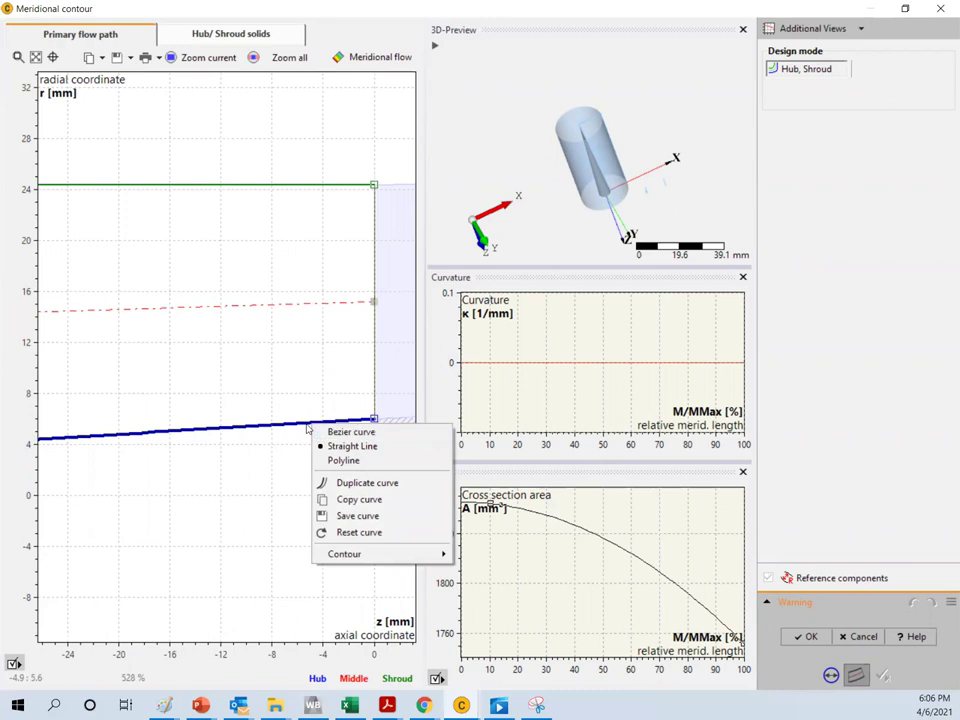
pyautogui.moveTo(400, 554)
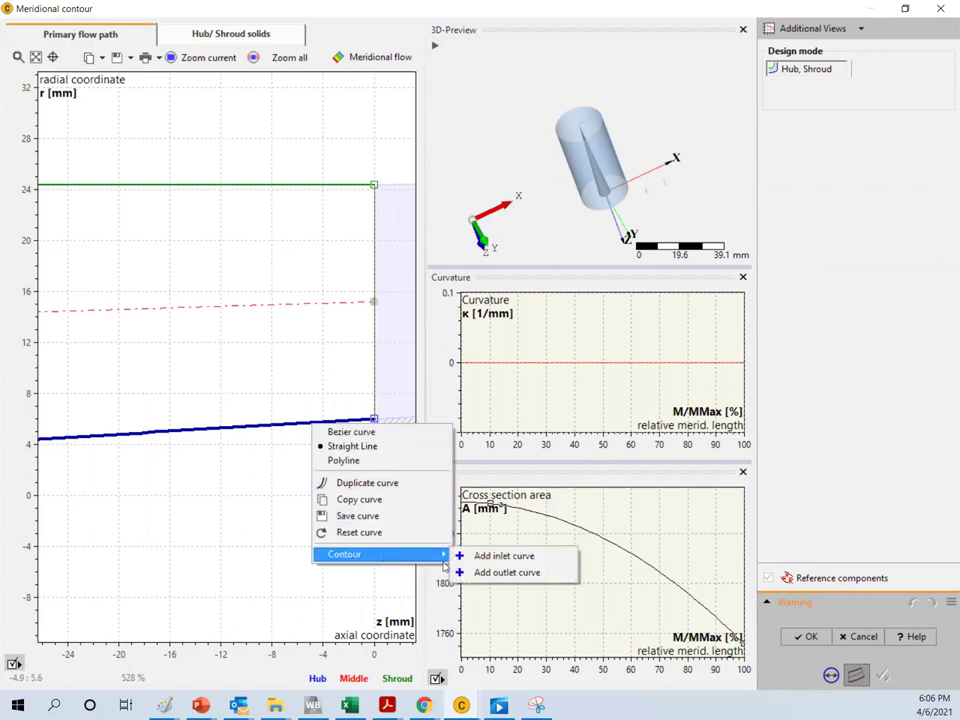
pyautogui.click(507, 573)
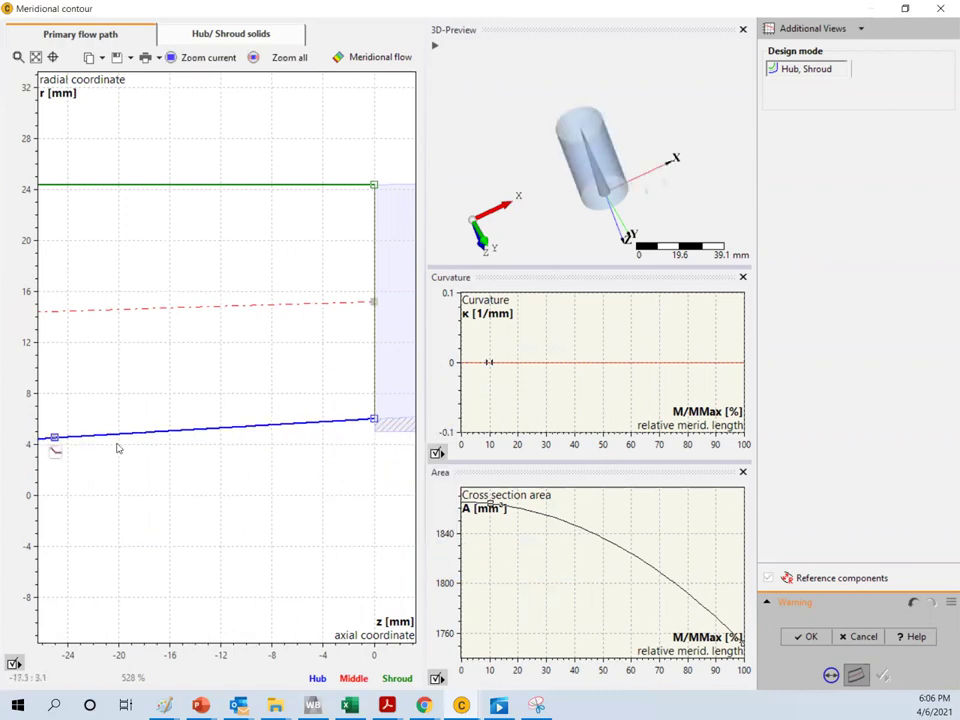
# Drag the hub points to z=0 and r=0, then accept the meridional contour
pyautogui.moveTo(55, 439); pyautogui.dragTo(382, 473)
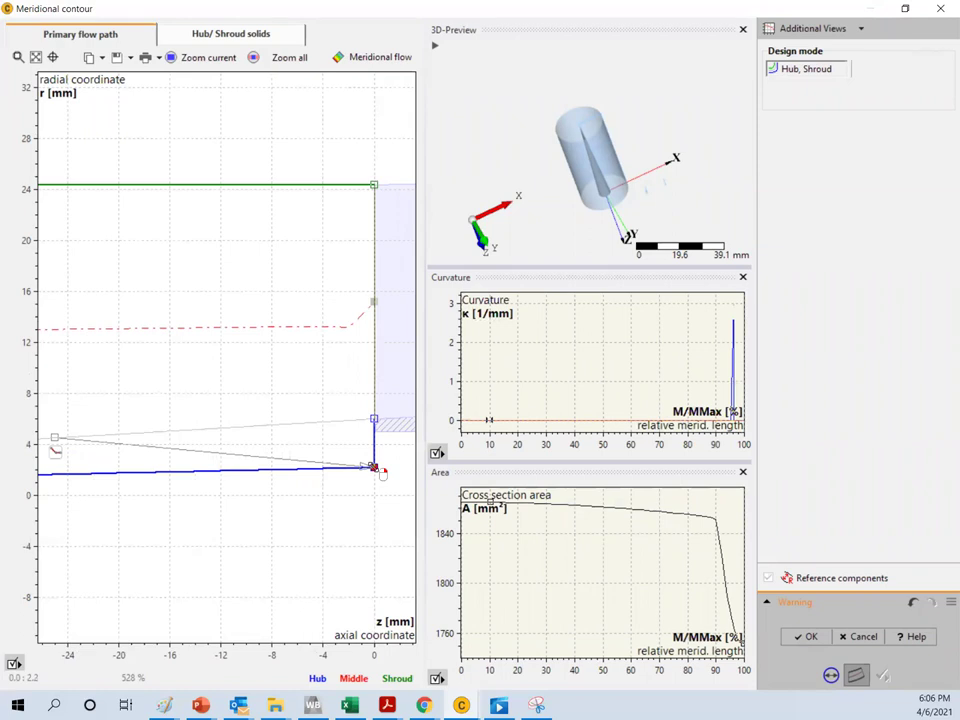
pyautogui.moveTo(382, 473); pyautogui.dragTo(374, 468)
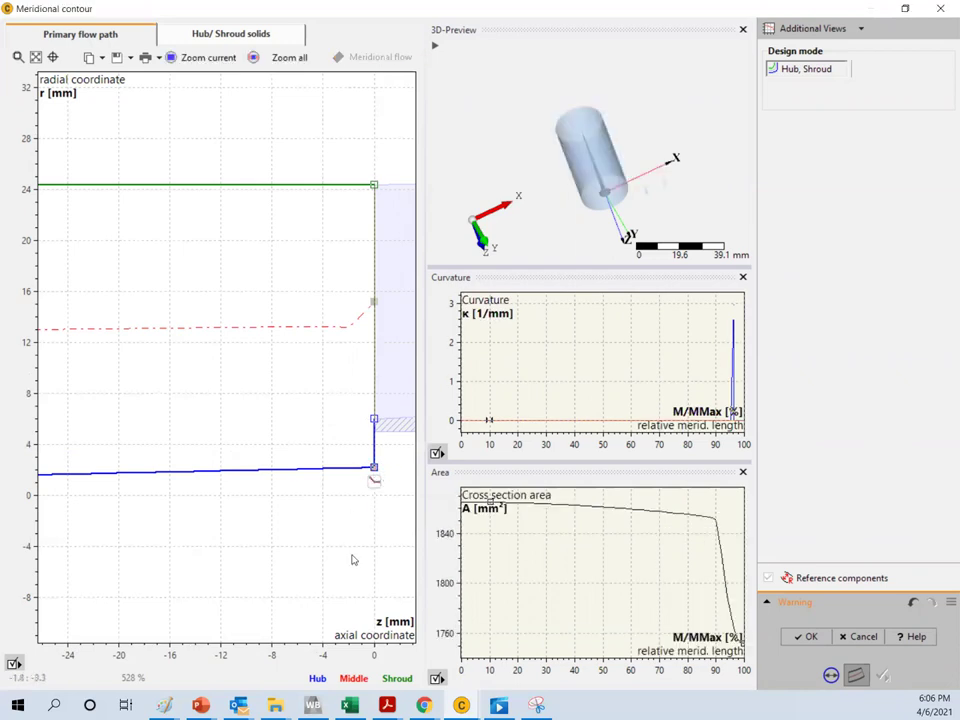
pyautogui.scroll(1, 303, 495)
pyautogui.scroll(-15, 303, 495)
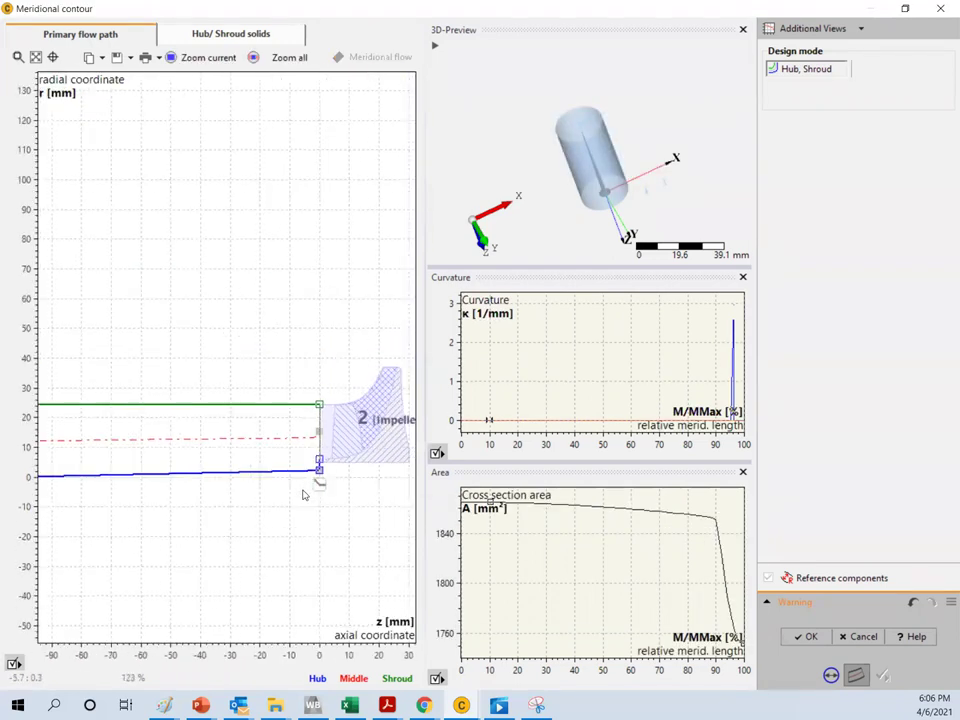
pyautogui.scroll(4, 305, 495)
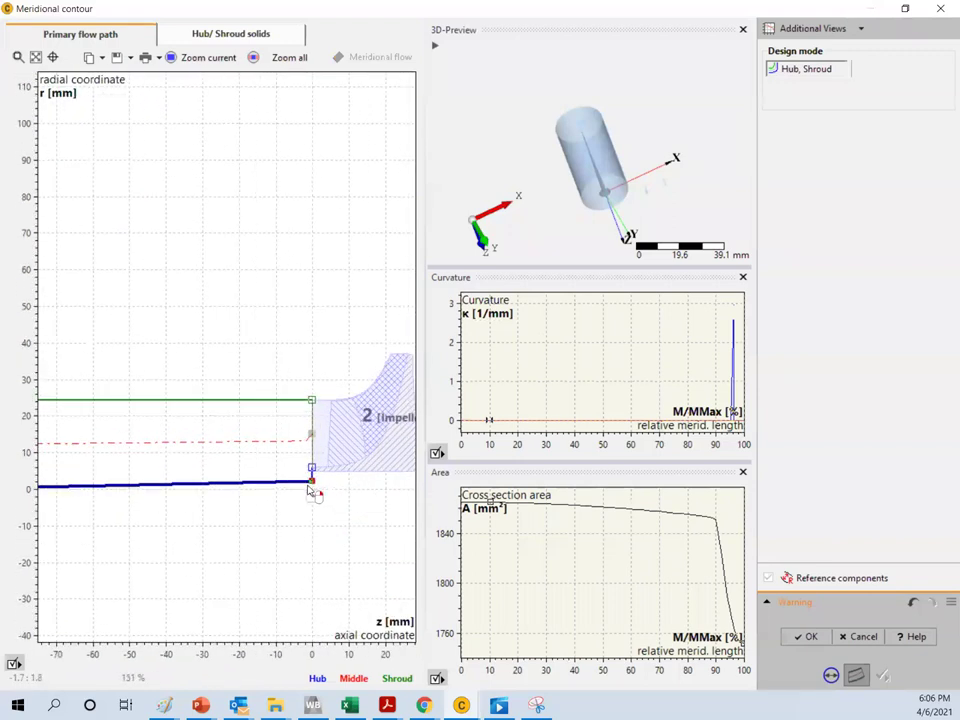
pyautogui.scroll(3, 311, 492)
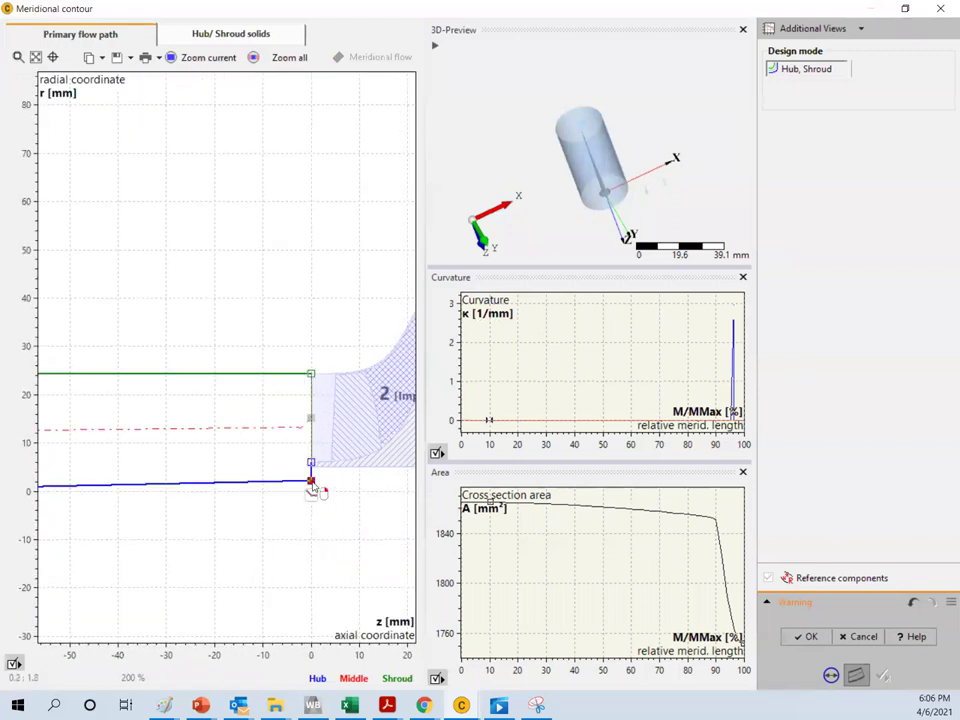
pyautogui.moveTo(311, 483); pyautogui.dragTo(312, 491)
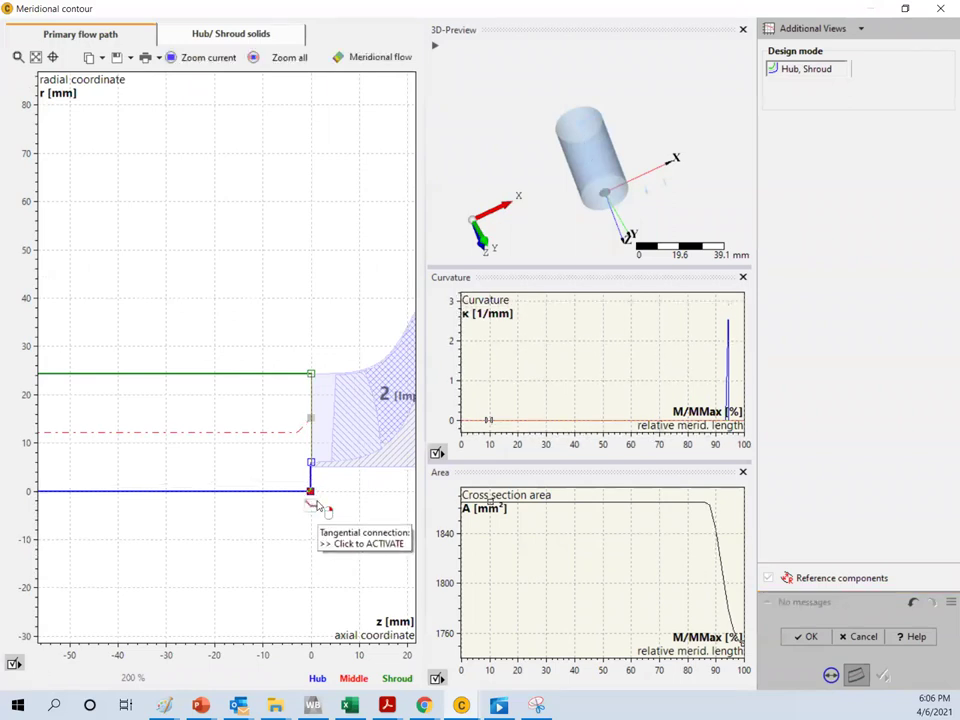
pyautogui.scroll(4, 318, 505)
pyautogui.scroll(2, 314, 500)
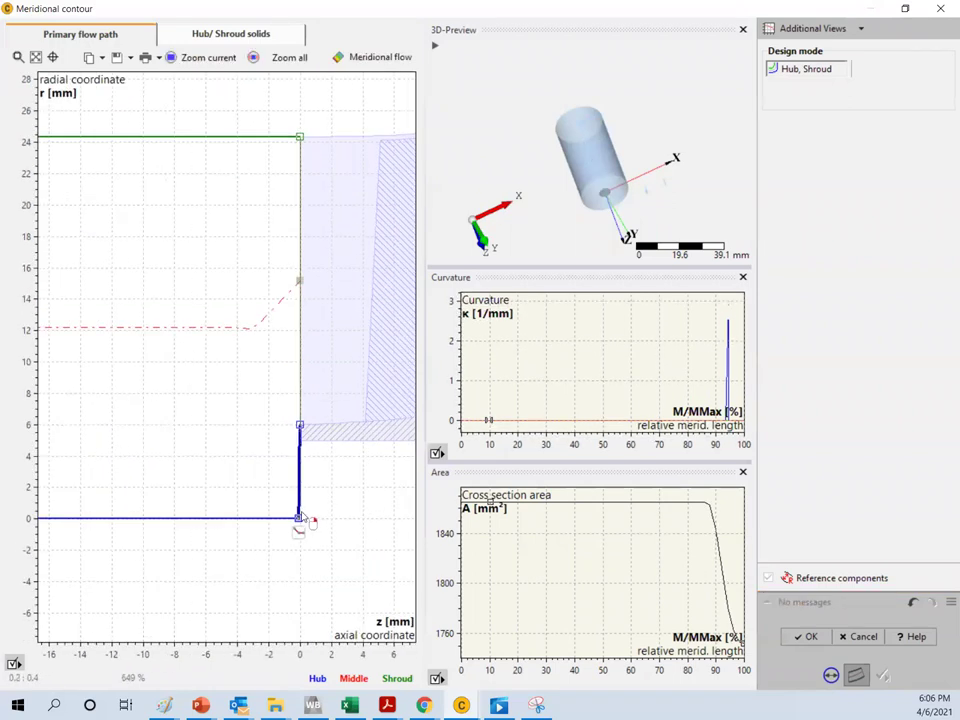
pyautogui.scroll(2, 300, 521)
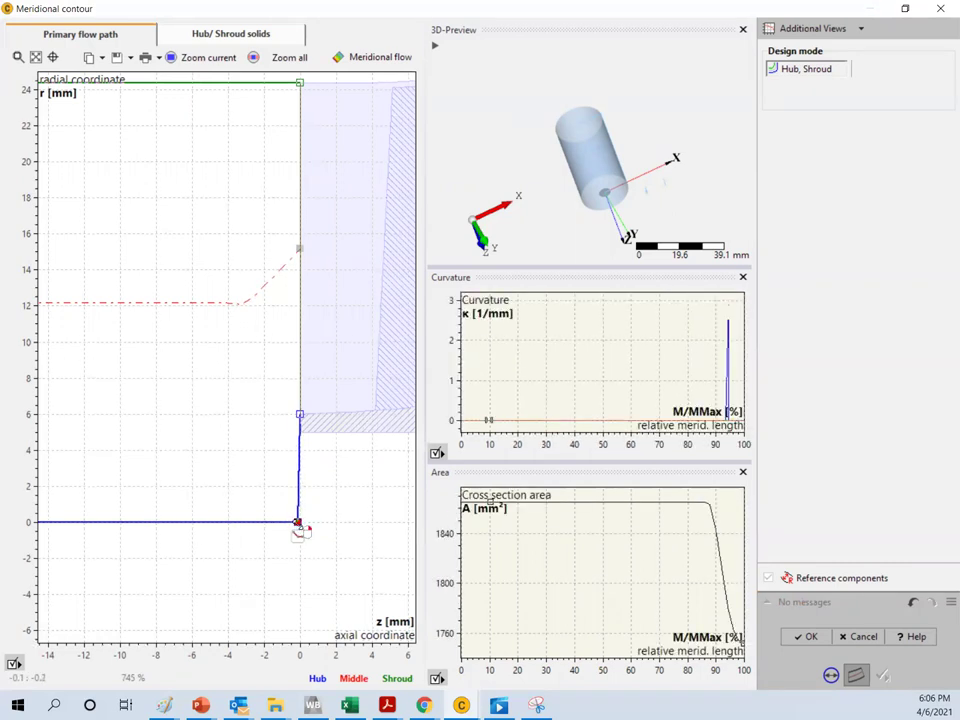
pyautogui.click(807, 637)
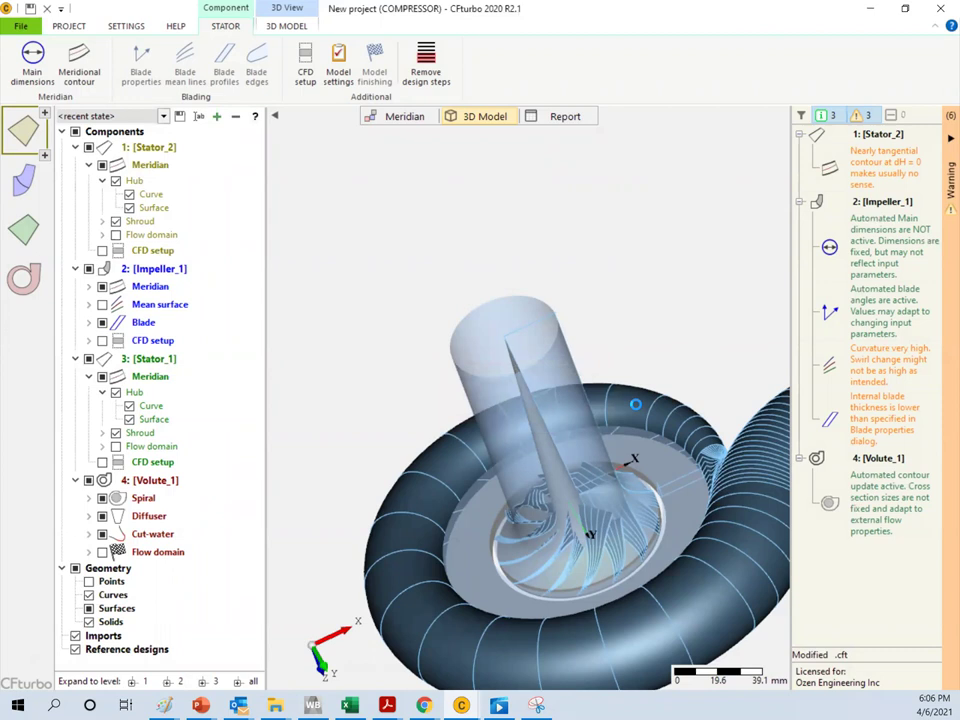
# Zoom and orbit the 3D view to show the complete compressor with its bent outlet diffuser
pyautogui.scroll(1, 448, 382)
pyautogui.scroll(-5, 448, 381)
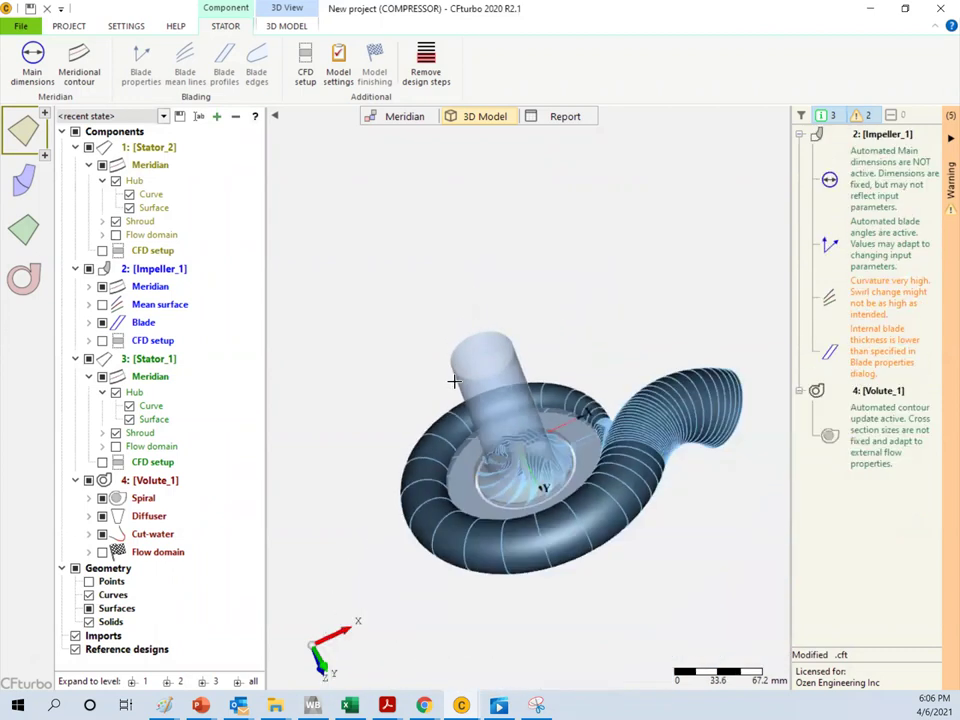
pyautogui.scroll(3, 562, 367)
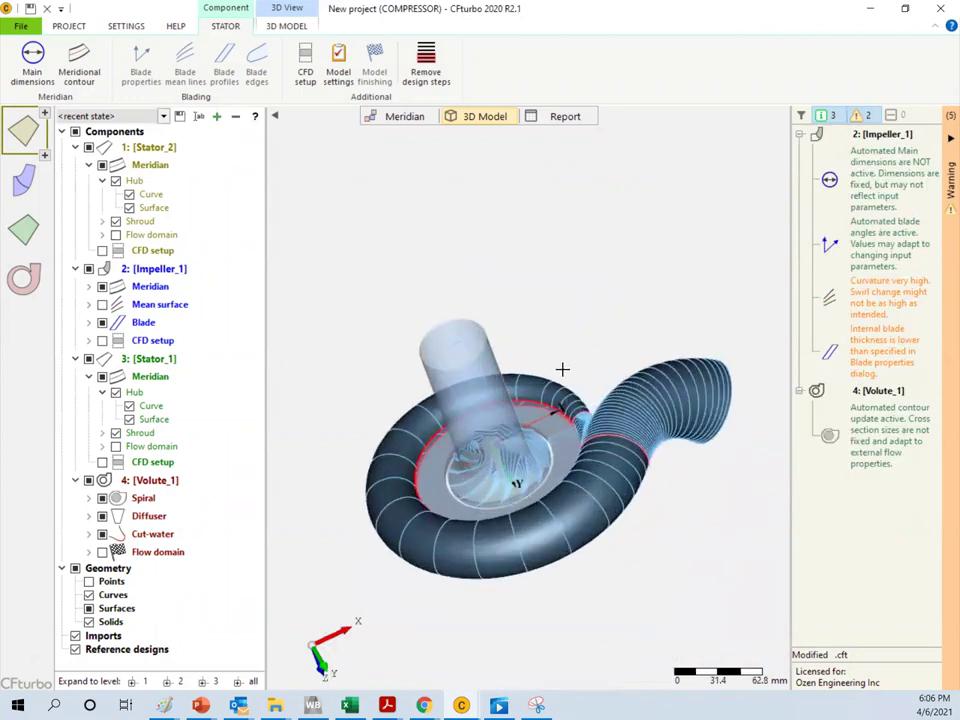
pyautogui.moveTo(580, 333); pyautogui.dragTo(553, 287)
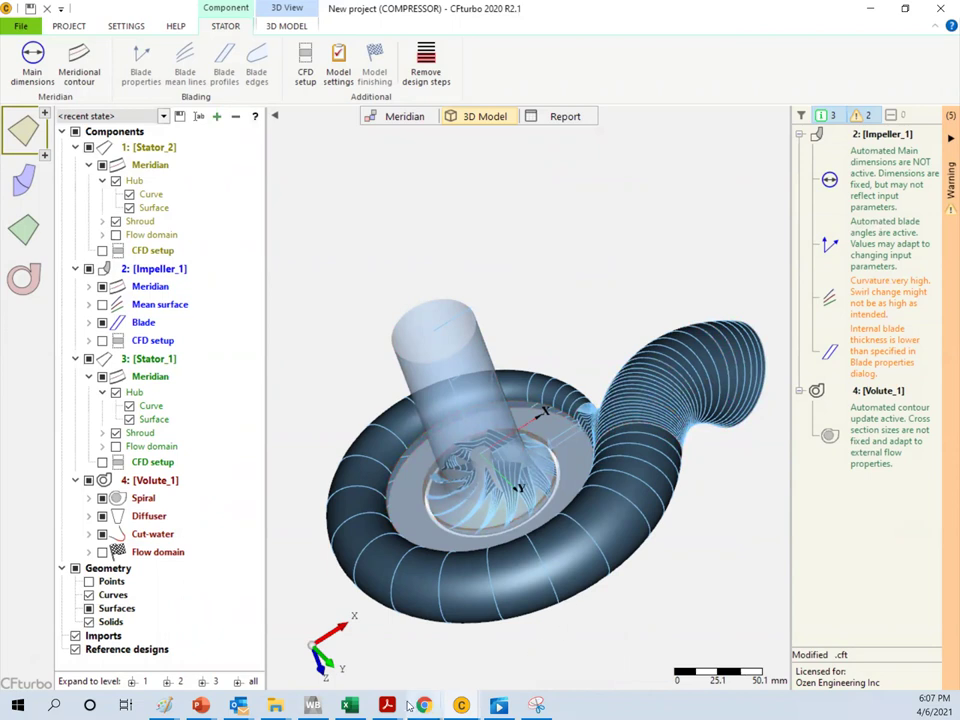
# Switch to the Demo-Turbomachinery deck and show slide 45, 'Compressor:3D CAD', full screen instead of presenter view
pyautogui.click(201, 706)
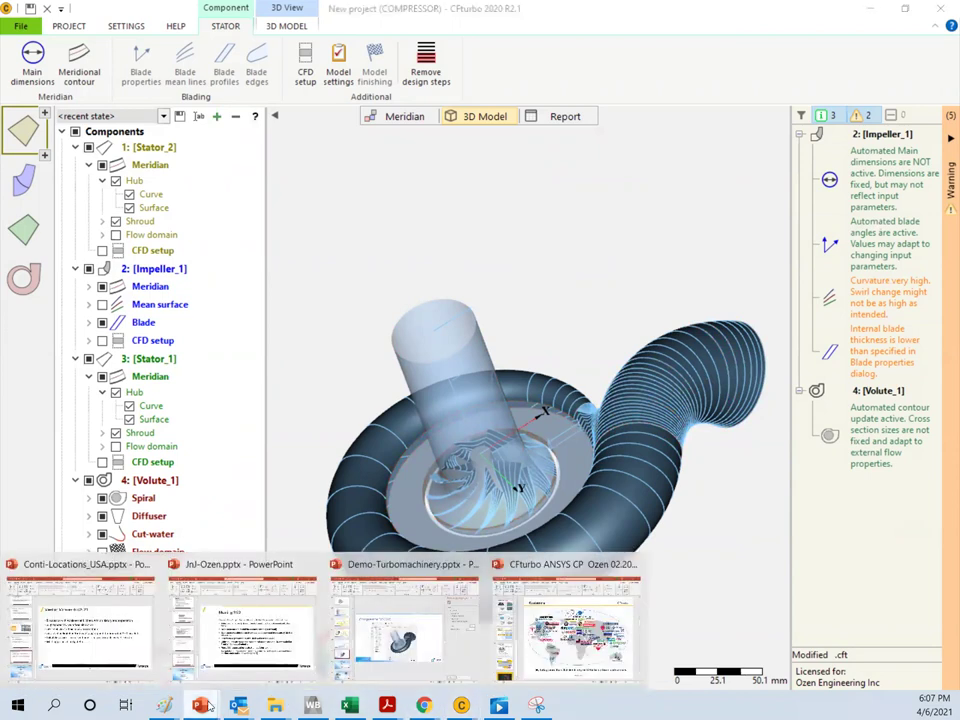
pyautogui.click(434, 646)
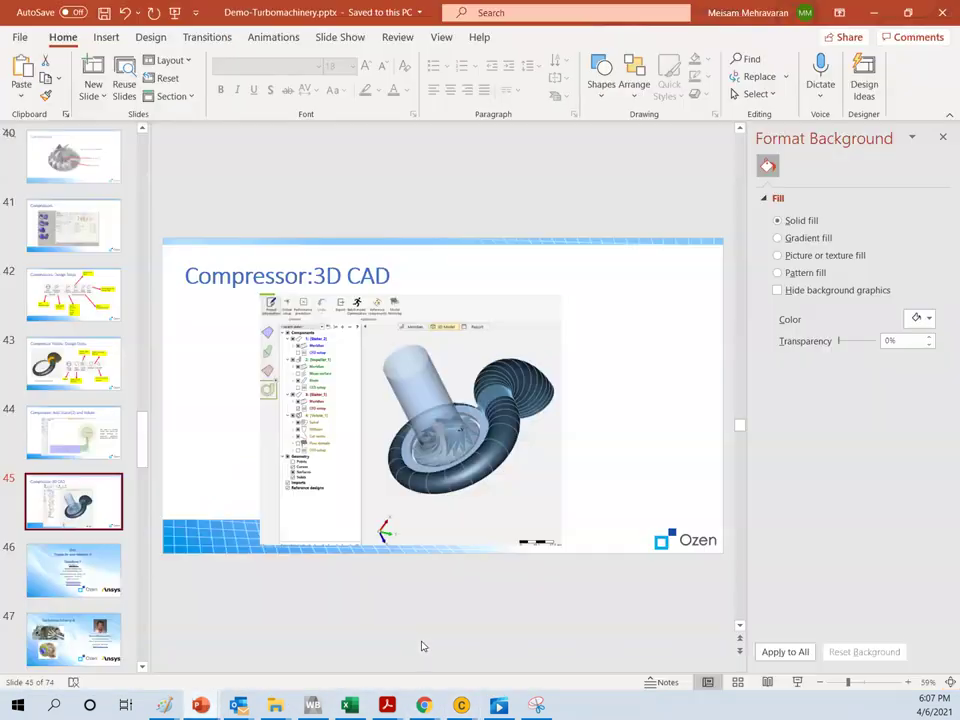
pyautogui.click(796, 683)
pyautogui.click(247, 25)
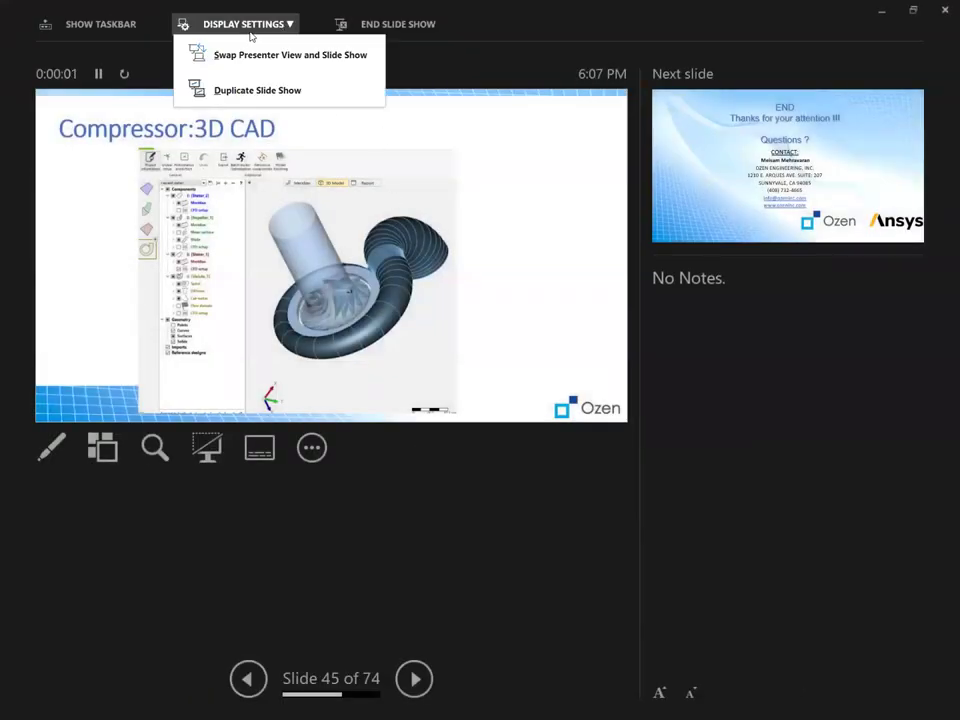
pyautogui.click(225, 54)
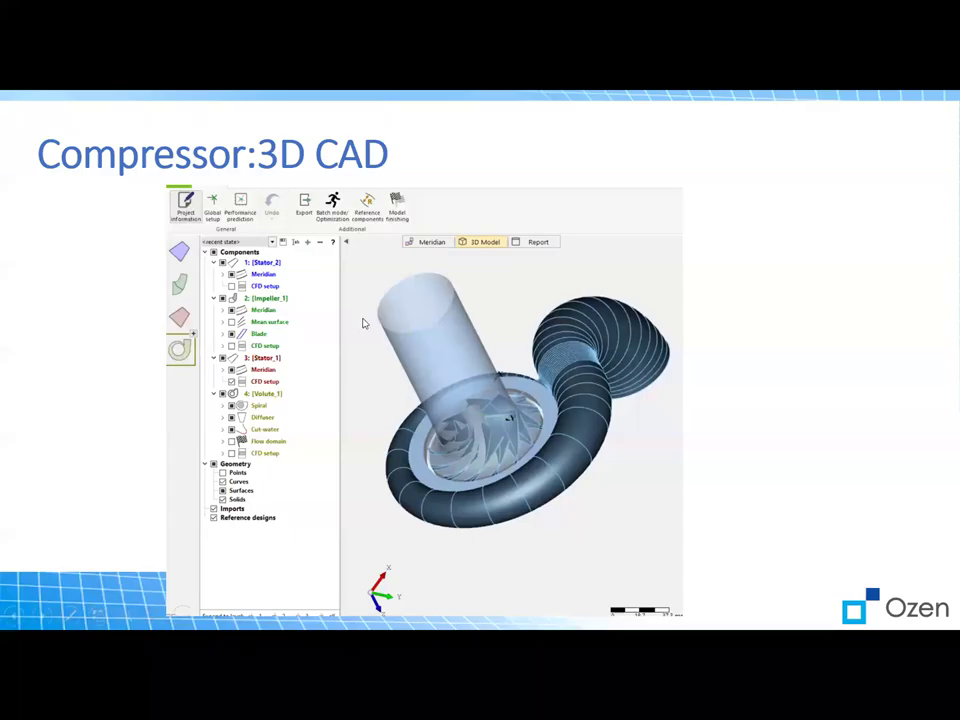